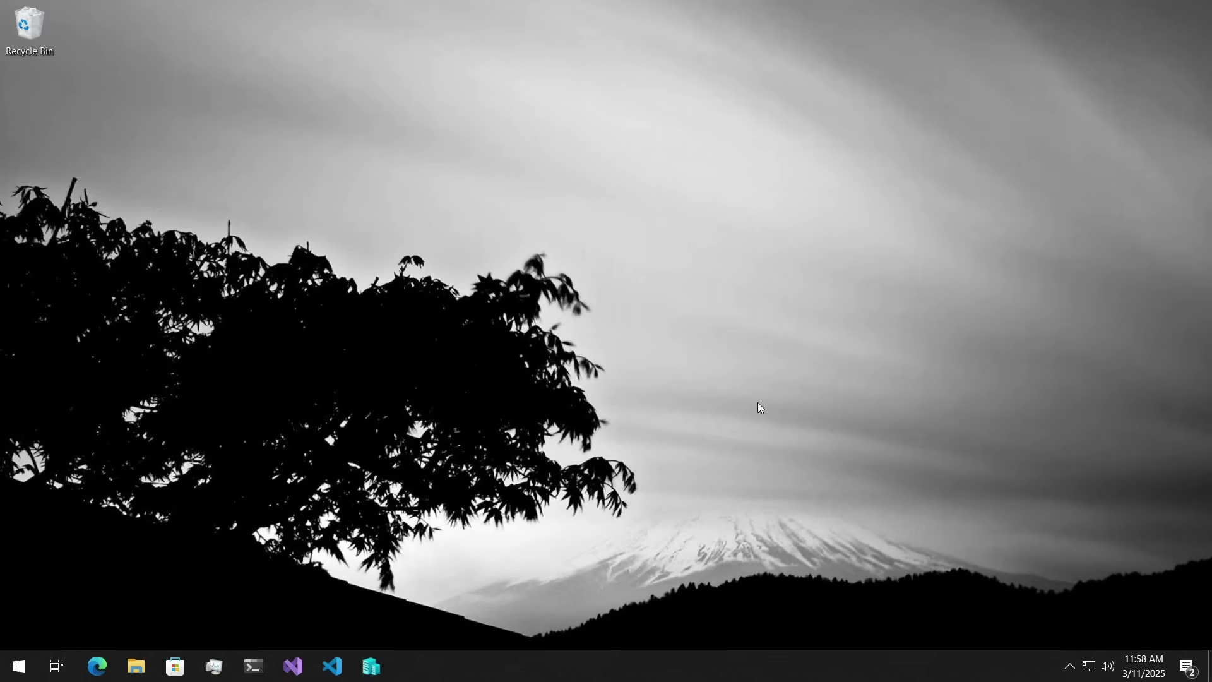
- In a PowerShell terminal, install RustDesk with winget install RustDesk.RustDesk
click(253, 670)
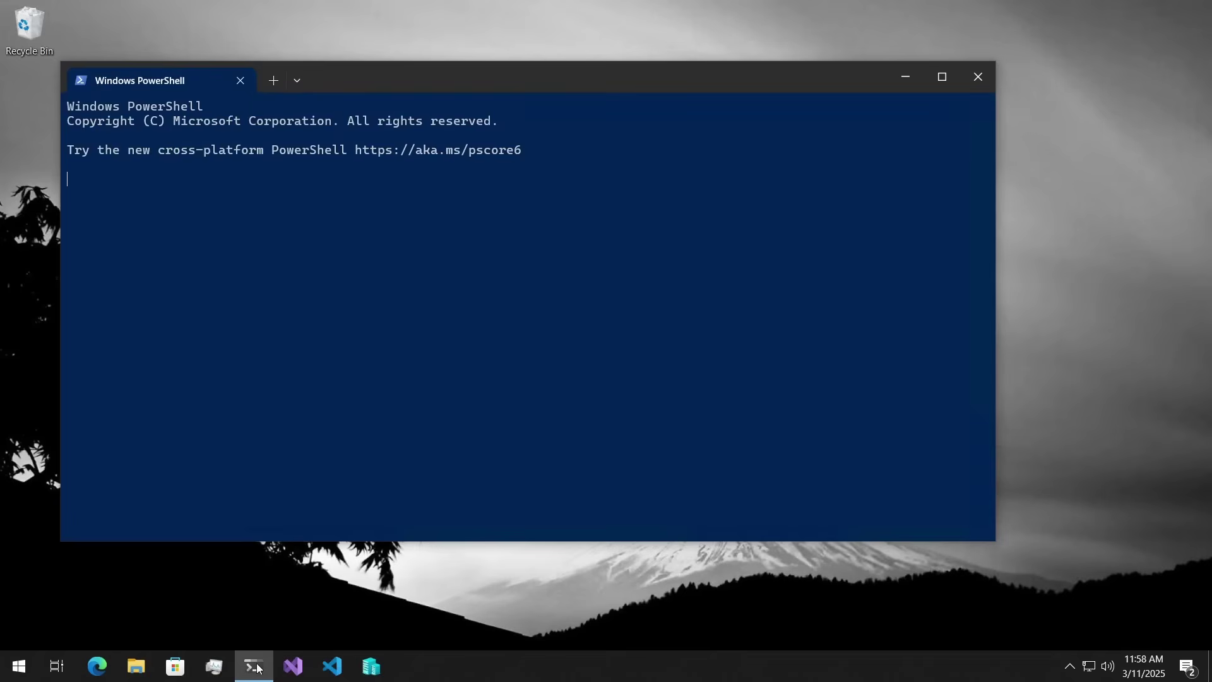
drag(476, 76, 574, 84)
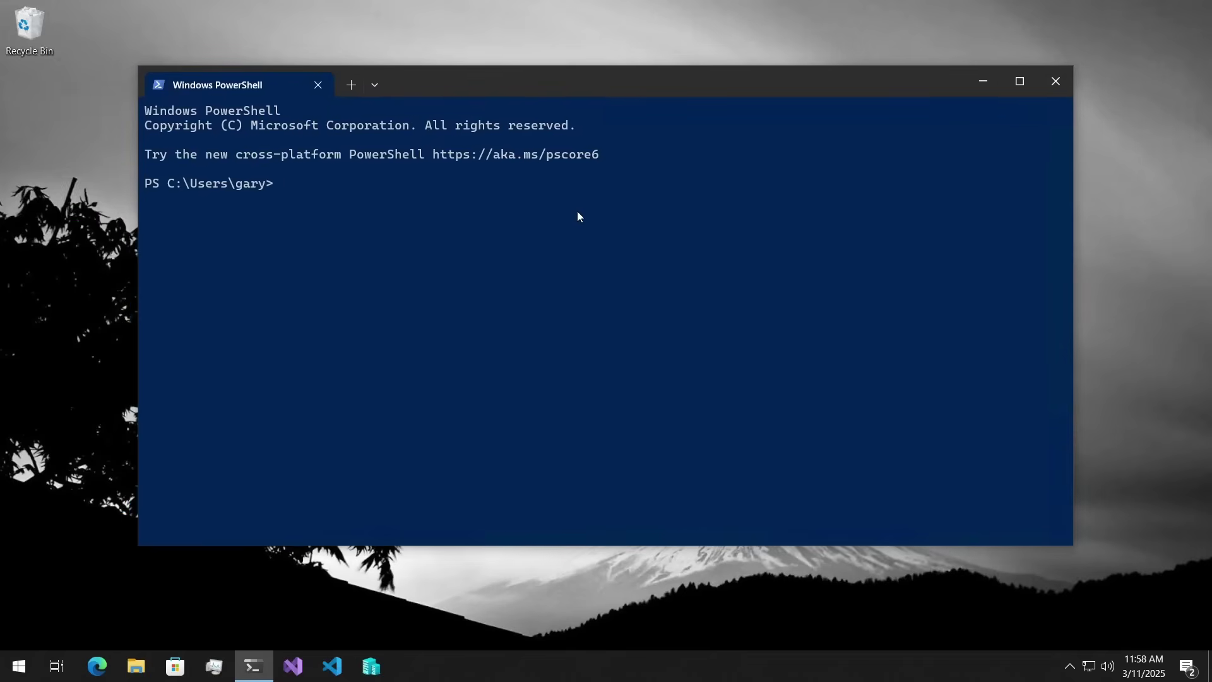
text(winget install RustDEsk)
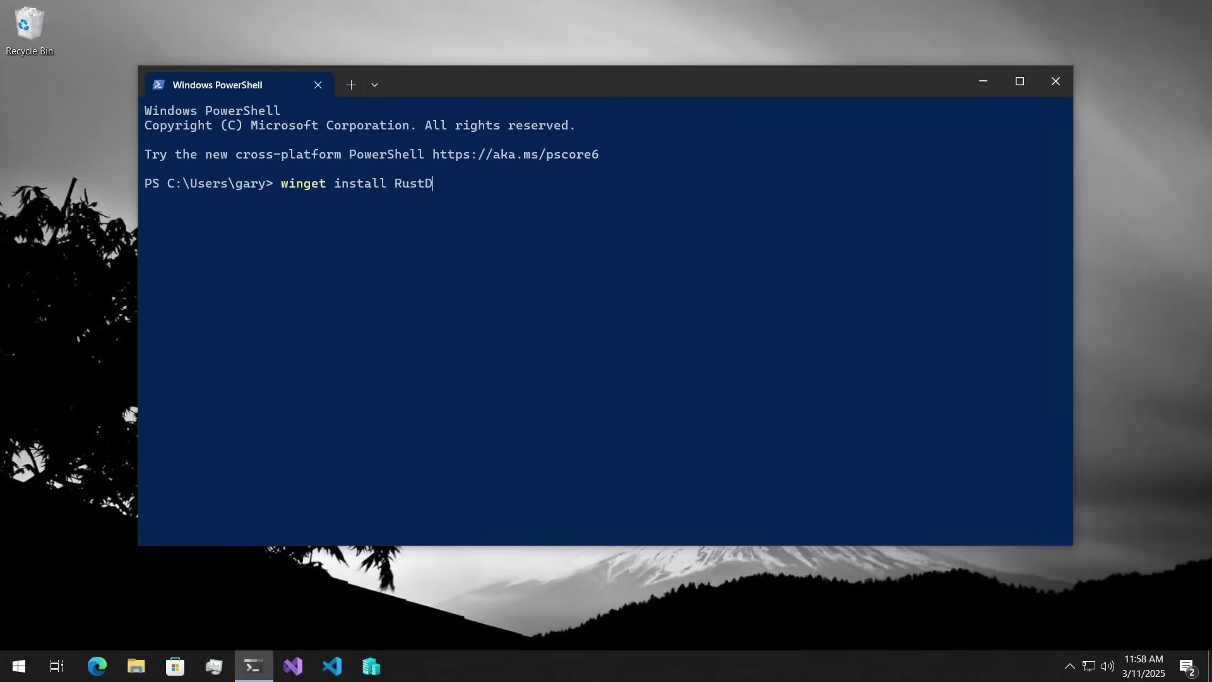
key(BackSpace)
key(BackSpace)
key(BackSpace)
text(esk.Tj)
key(BackSpace)
key(BackSpace)
text(RustDesk)
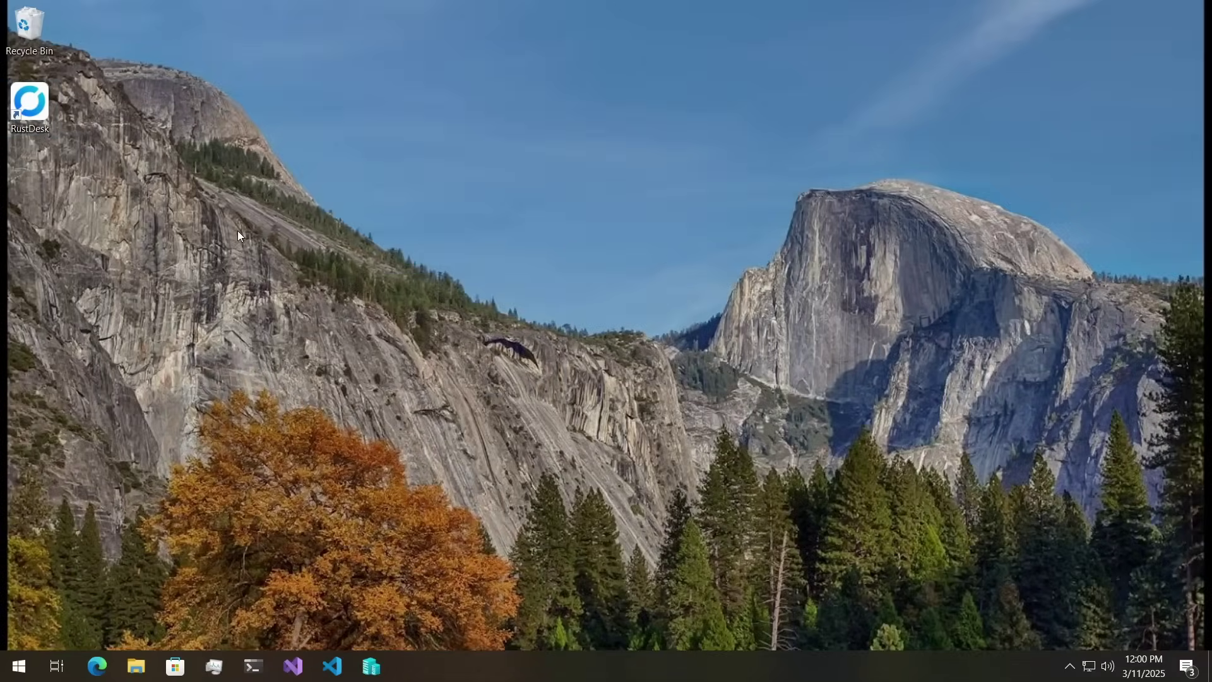
- Unlock RustDesk's Security settings with administrator approval and enable direct IP access on port 21118
double_click(29, 107)
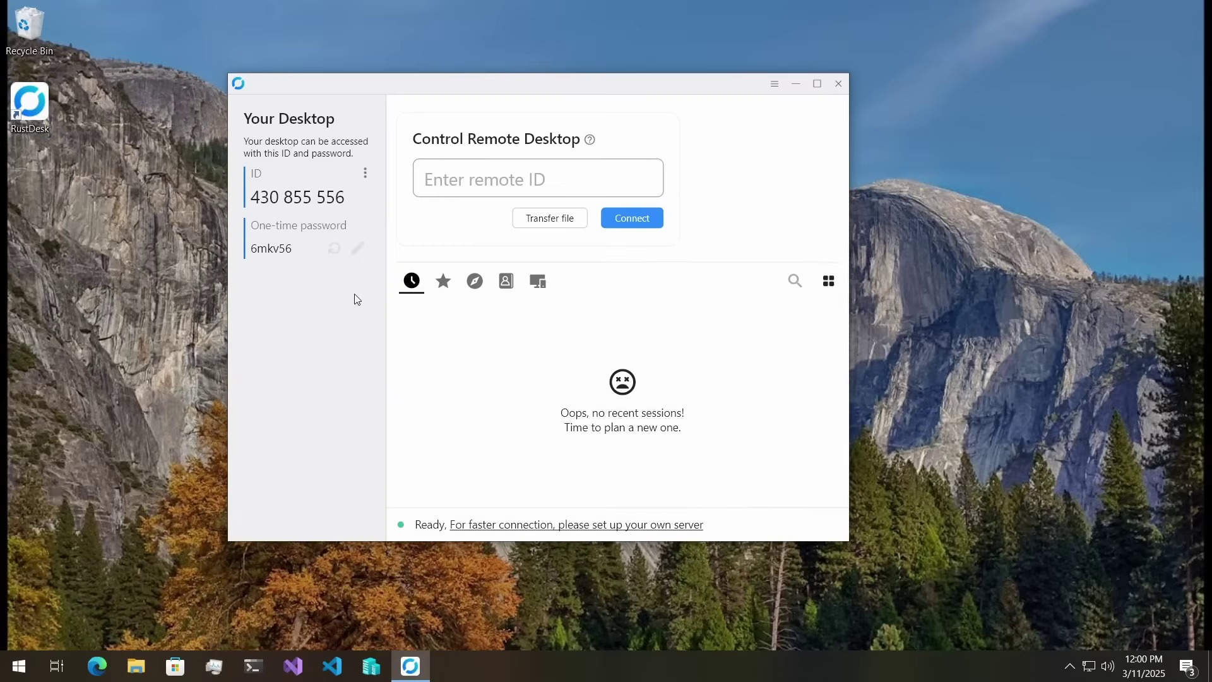
click(366, 172)
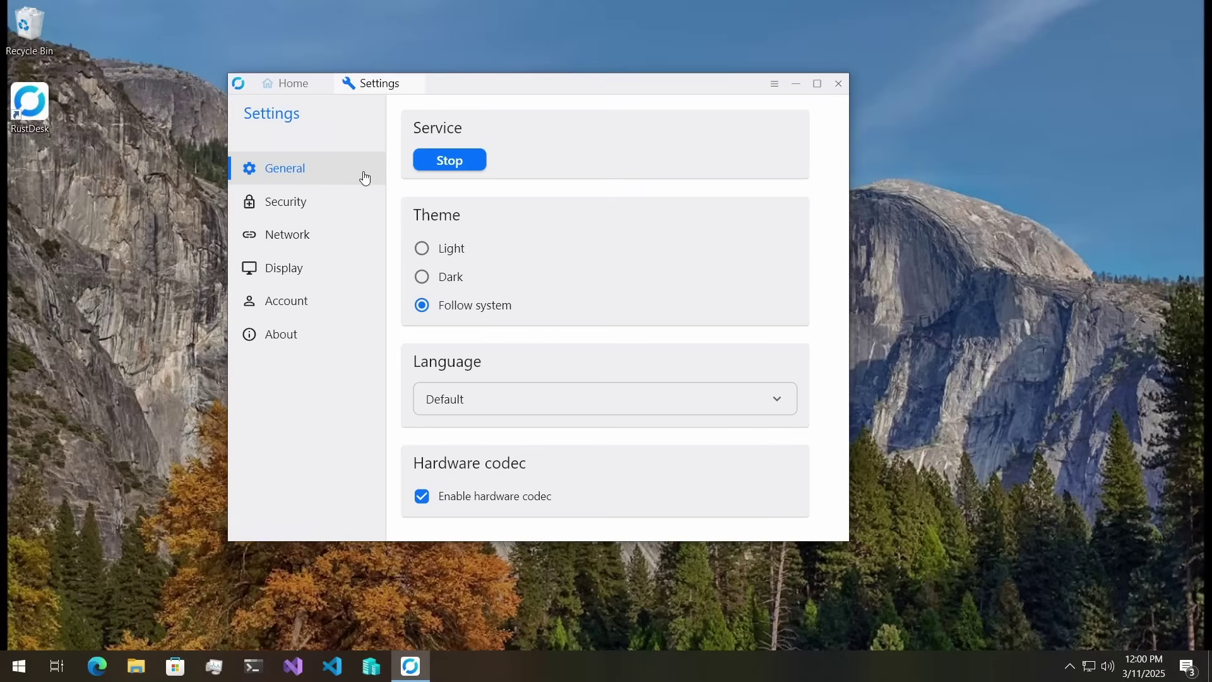
click(325, 203)
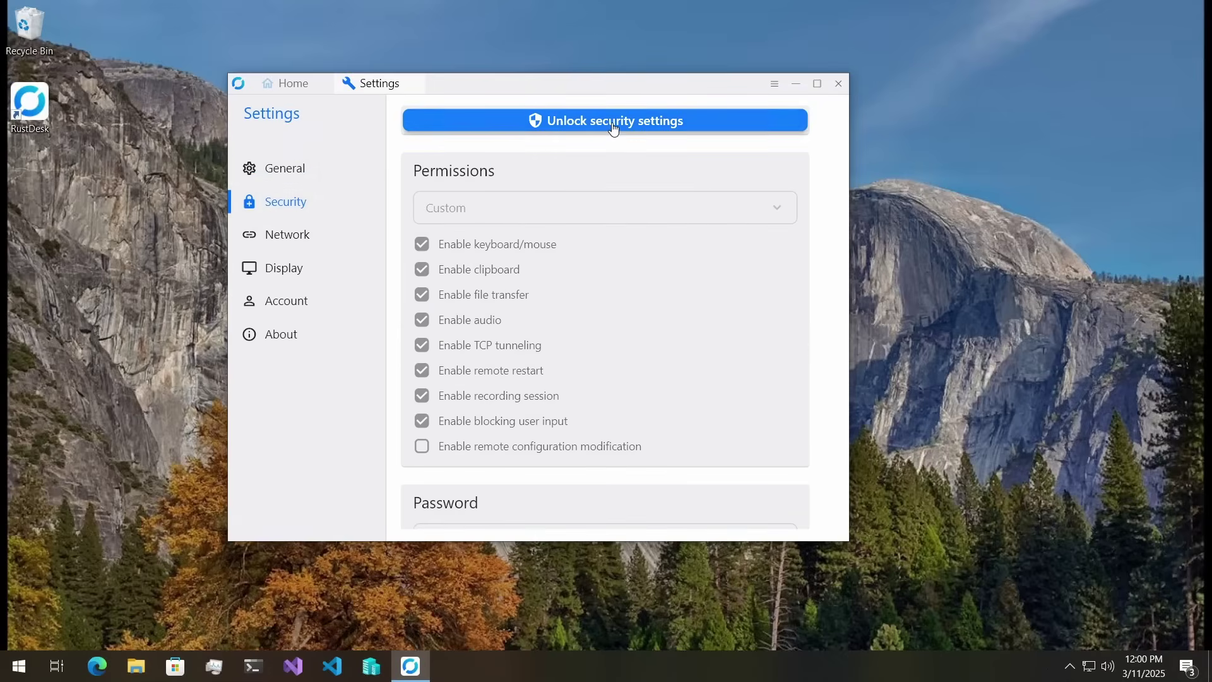
click(613, 123)
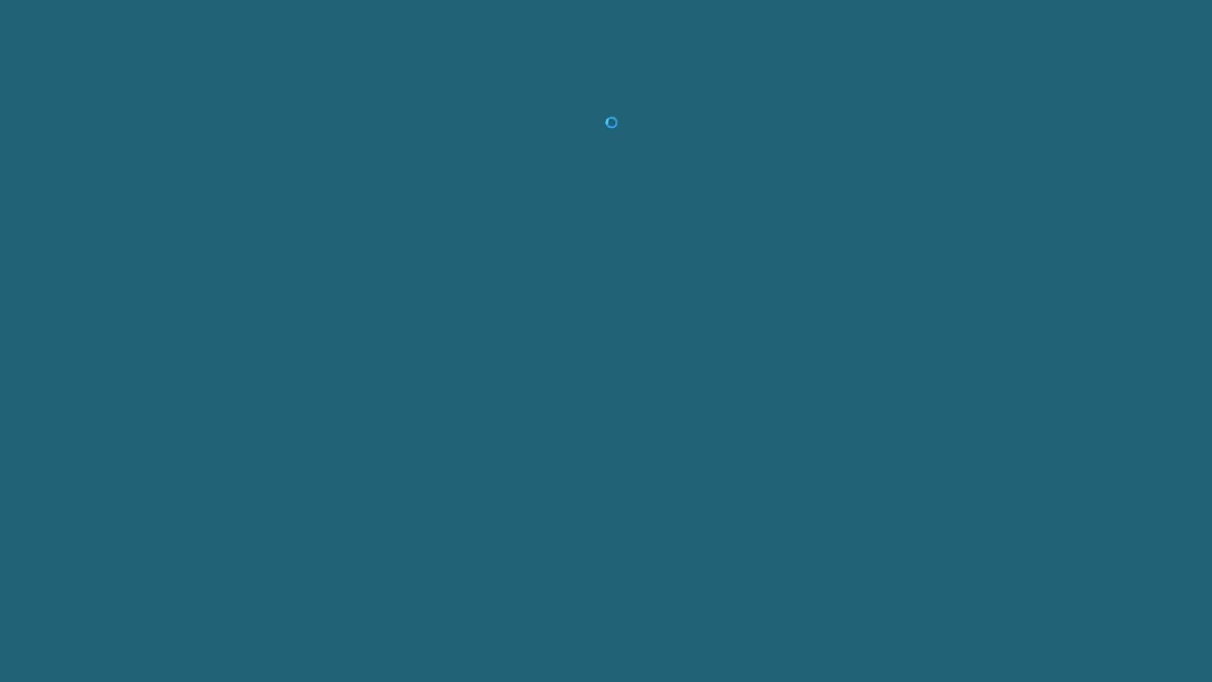
click(536, 444)
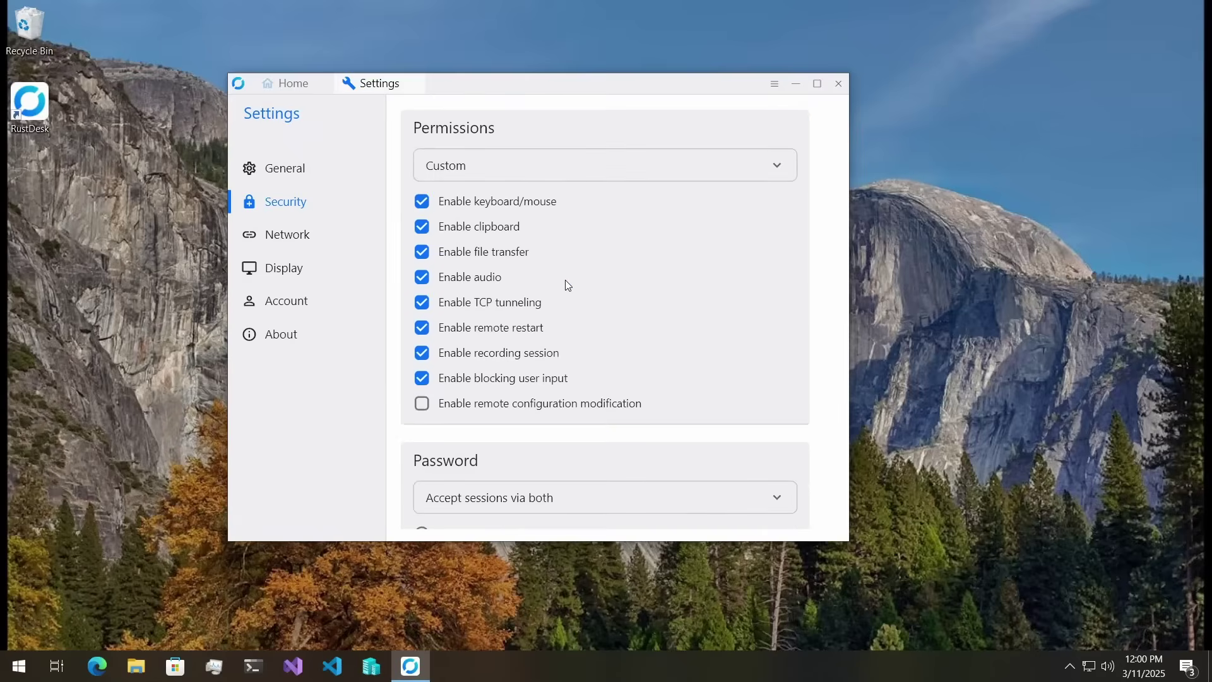
scroll(535, 283, down, 10)
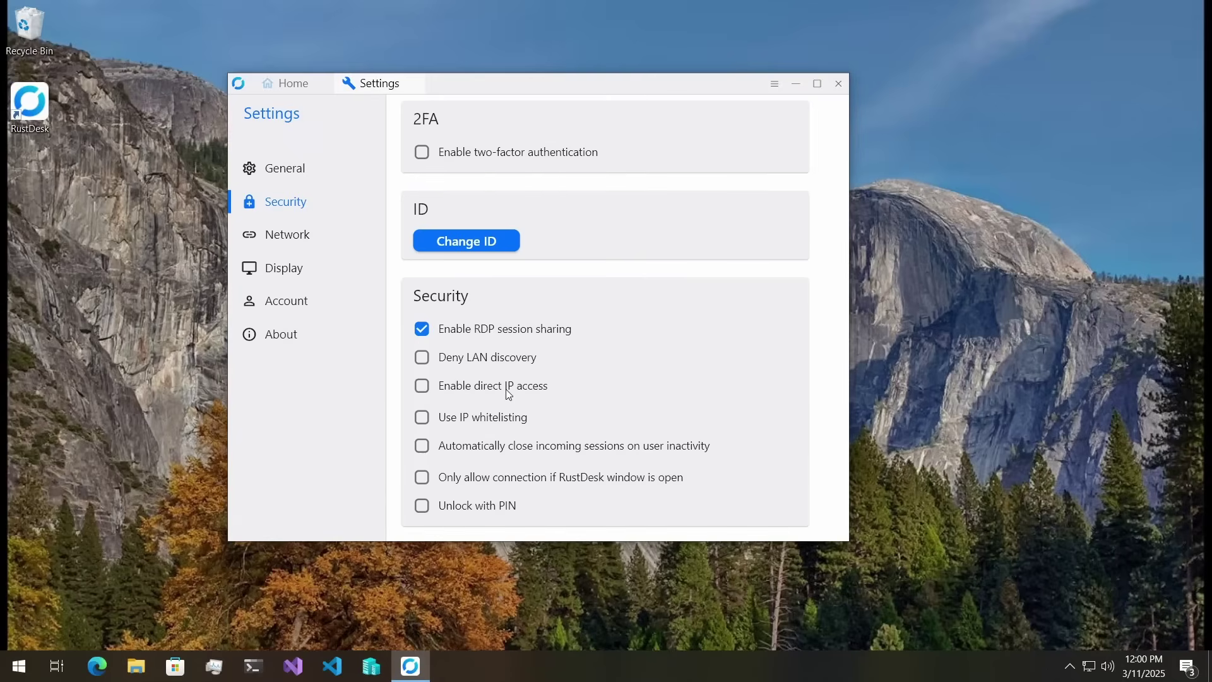
click(506, 389)
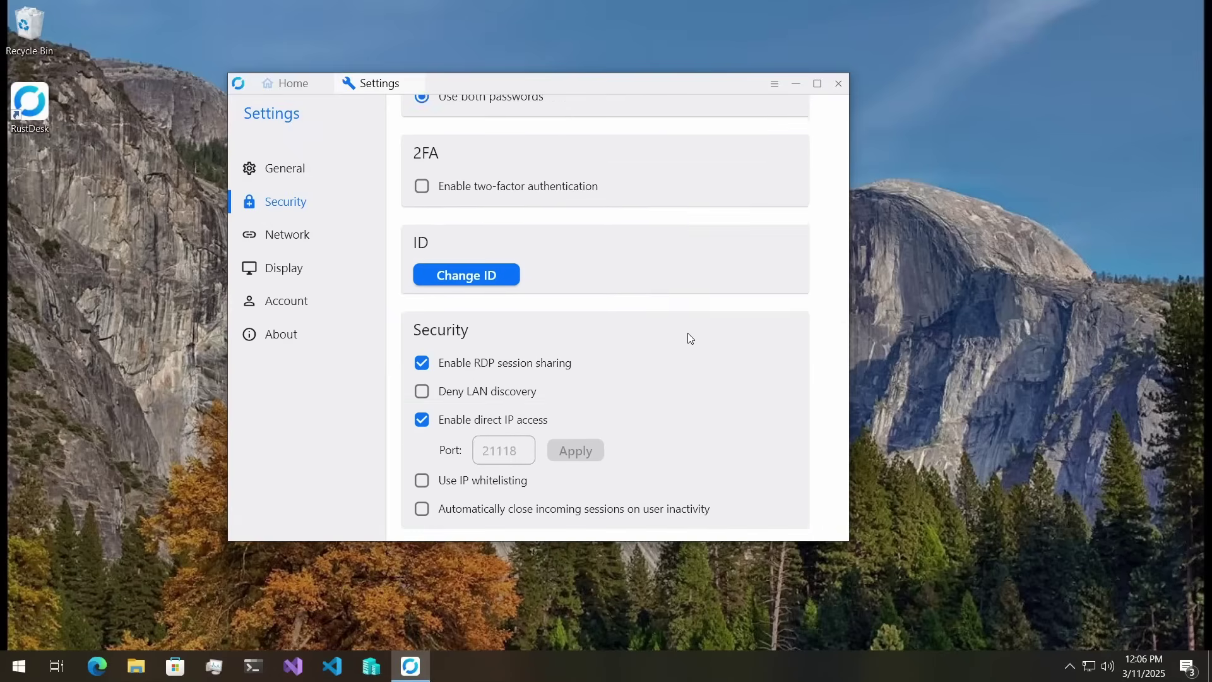
scroll(688, 332, up, 5)
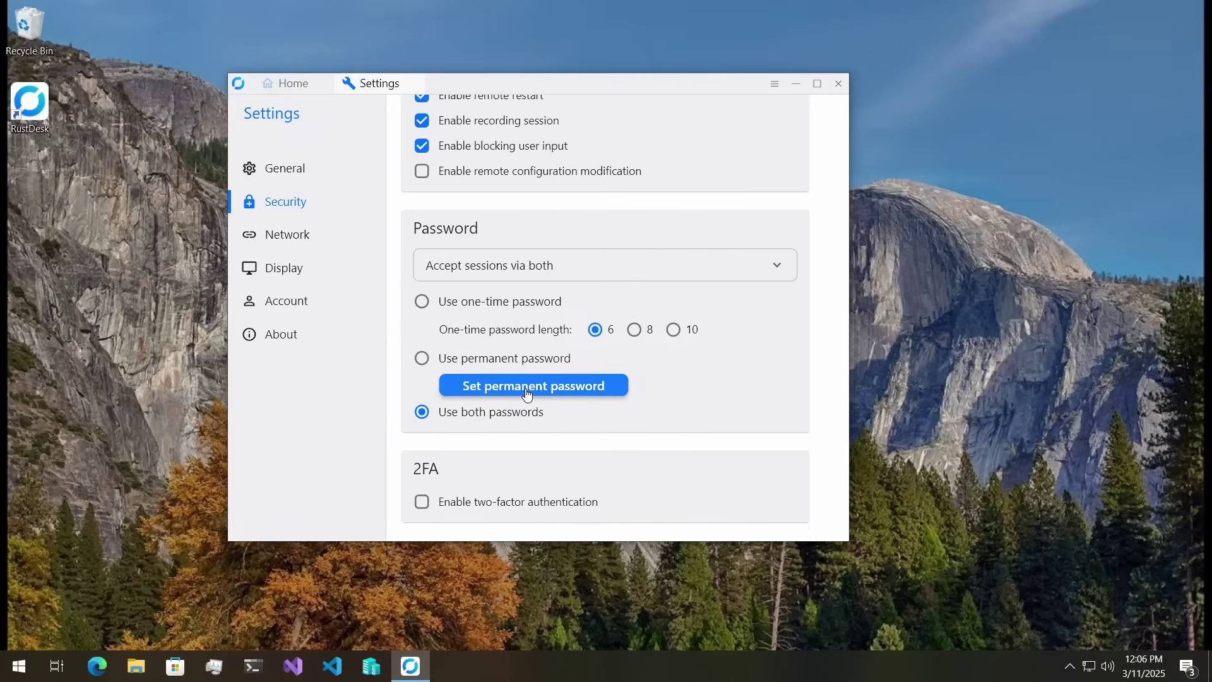
- Enter and confirm a new permanent RustDesk password, then save it
click(522, 396)
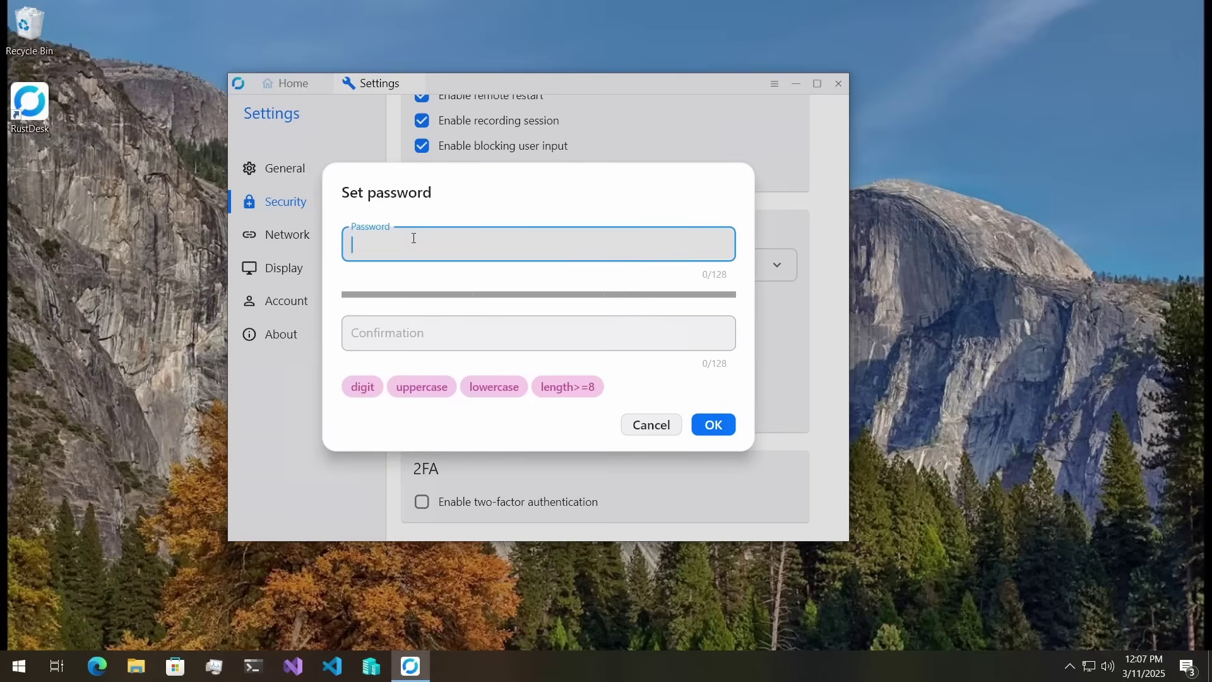
text(Abc12345)
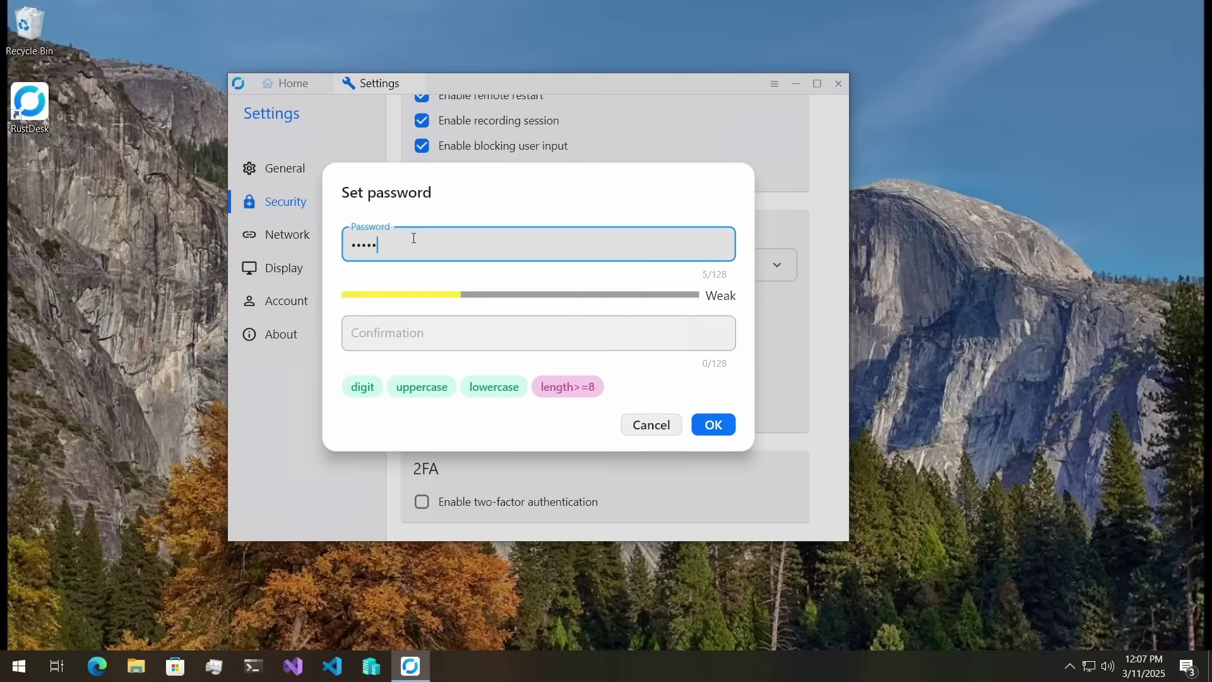
key(Tab)
text(Abc123)
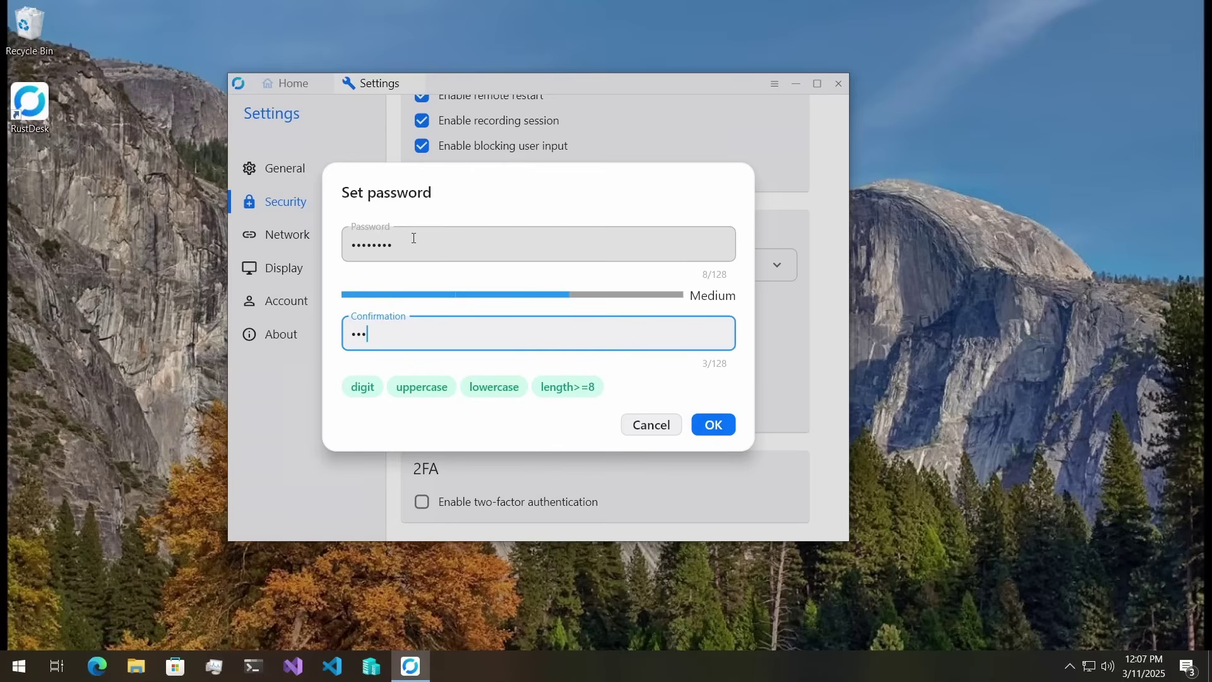
key(BackSpace)
key(BackSpace)
key(BackSpace)
key(BackSpace)
key(BackSpace)
key(BackSpace)
text(Abc12345)
click(714, 425)
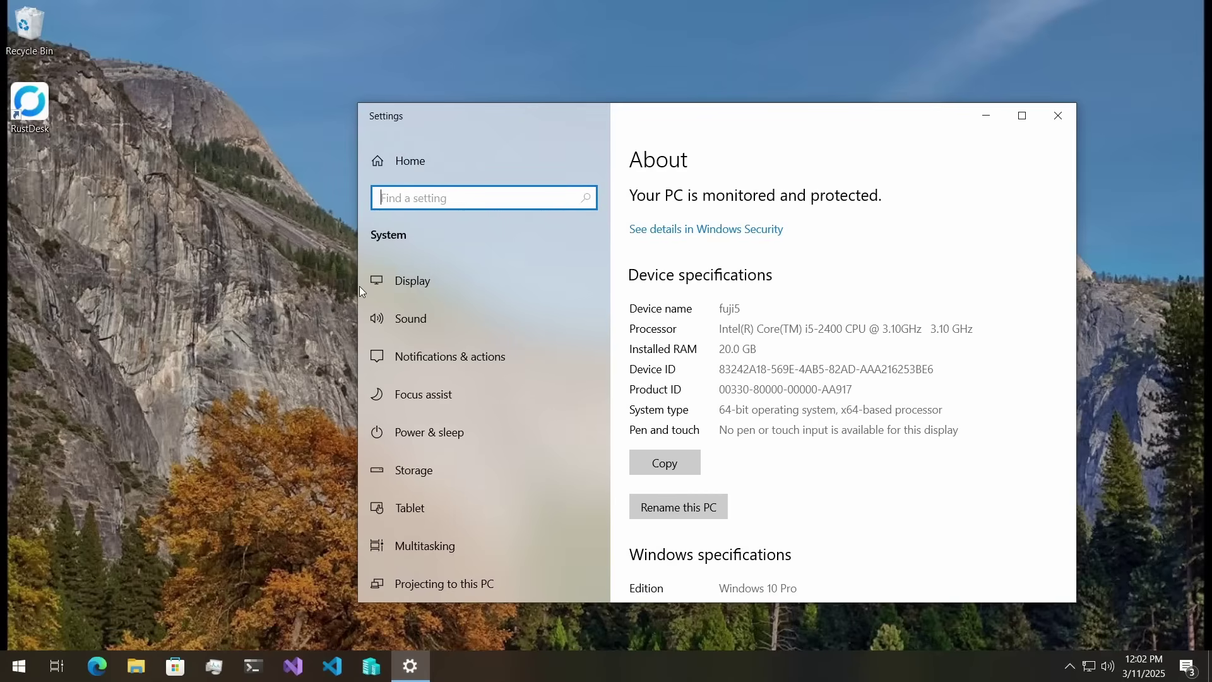
- On the About page, select the device name fuji5 and highlight i5 in the processor name
double_click(726, 311)
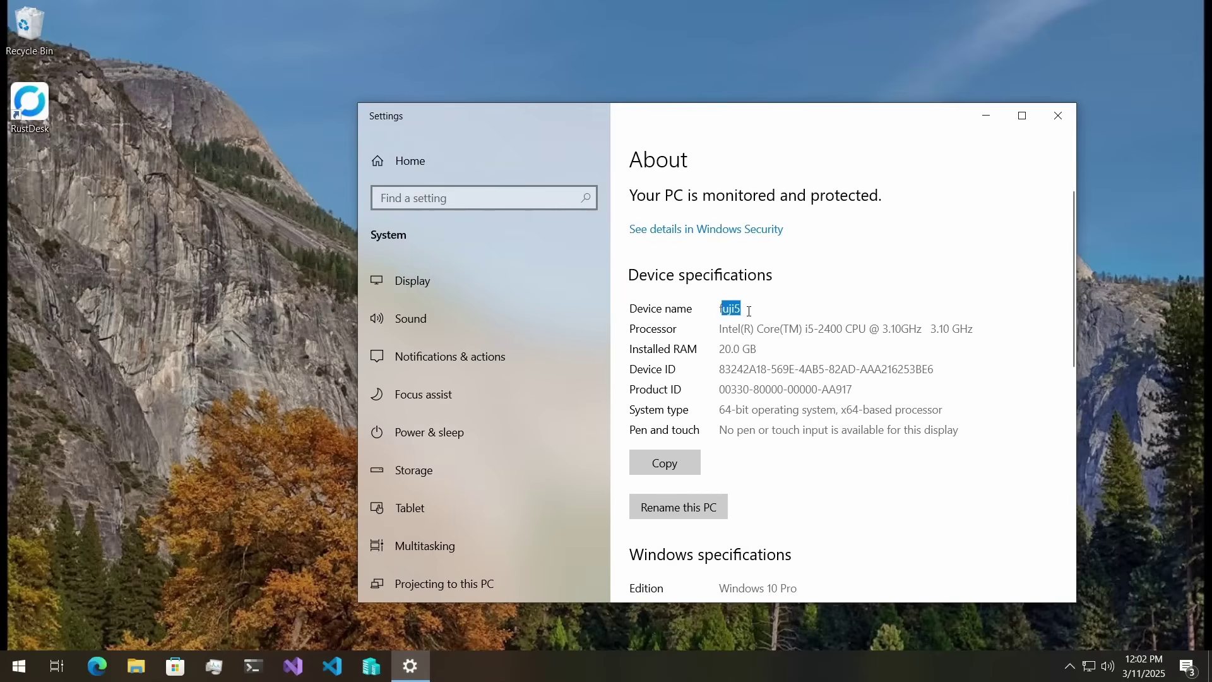
click(737, 314)
drag(801, 329, 817, 335)
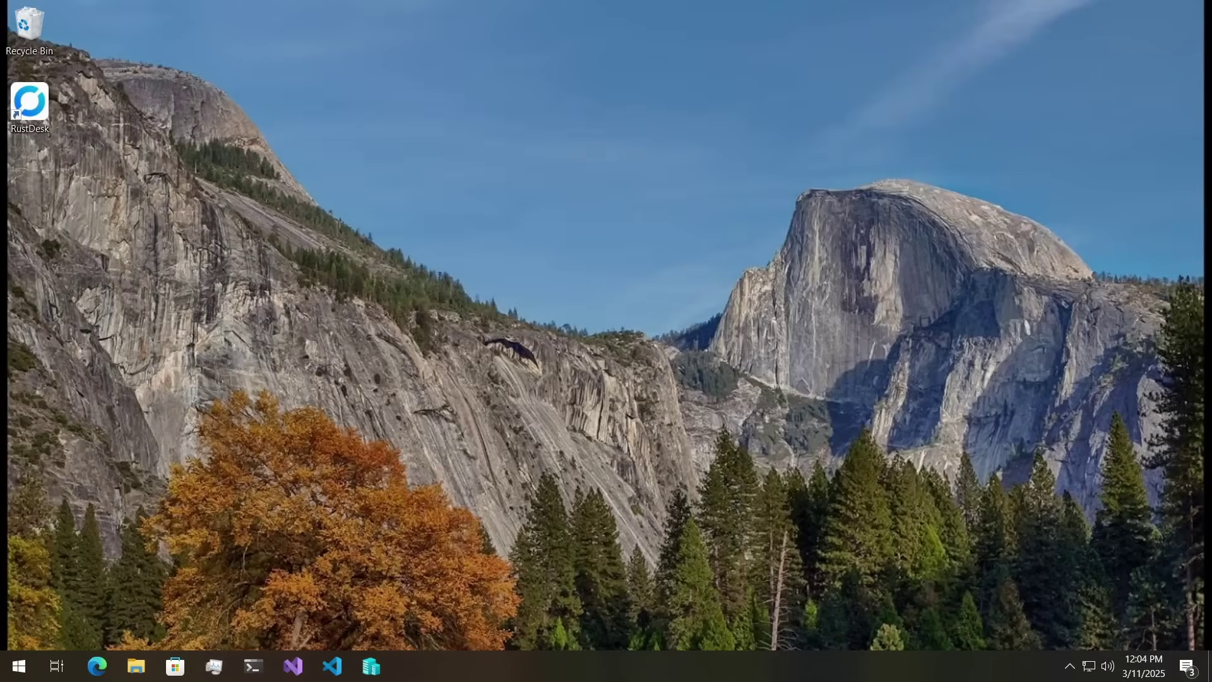
click(1069, 666)
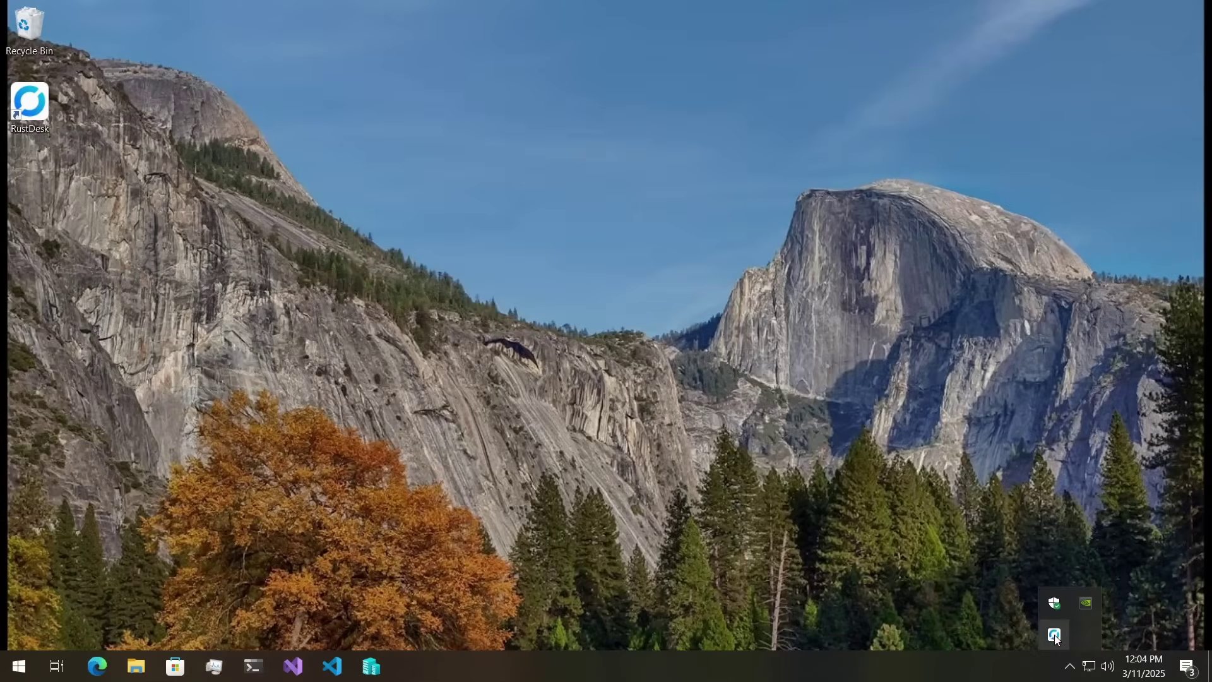
click(1055, 635)
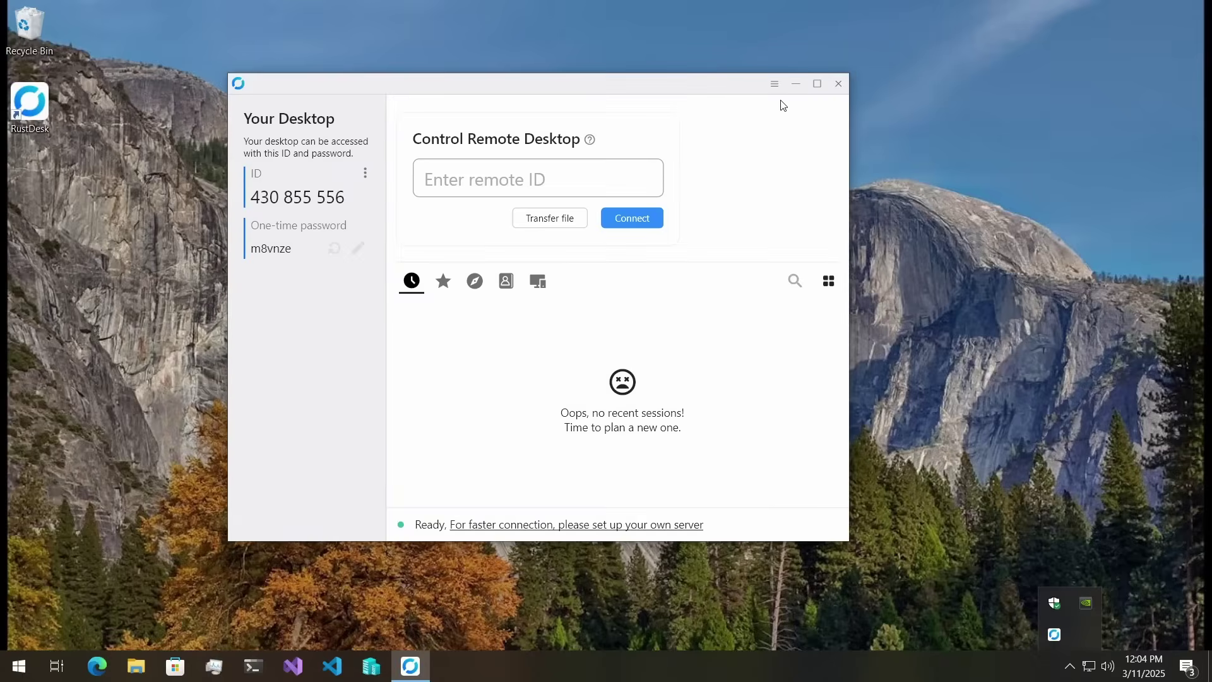
click(838, 85)
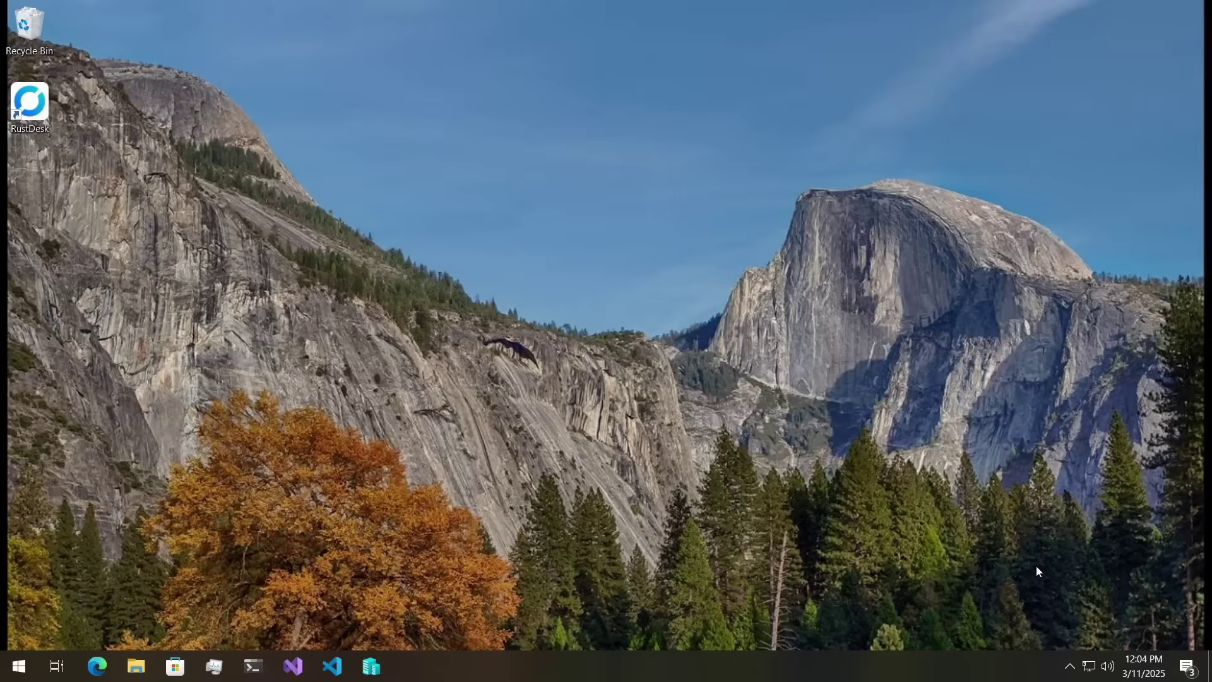
click(1070, 667)
click(1076, 668)
click(1071, 674)
click(1073, 676)
click(1072, 671)
click(1072, 671)
click(1073, 672)
click(1073, 671)
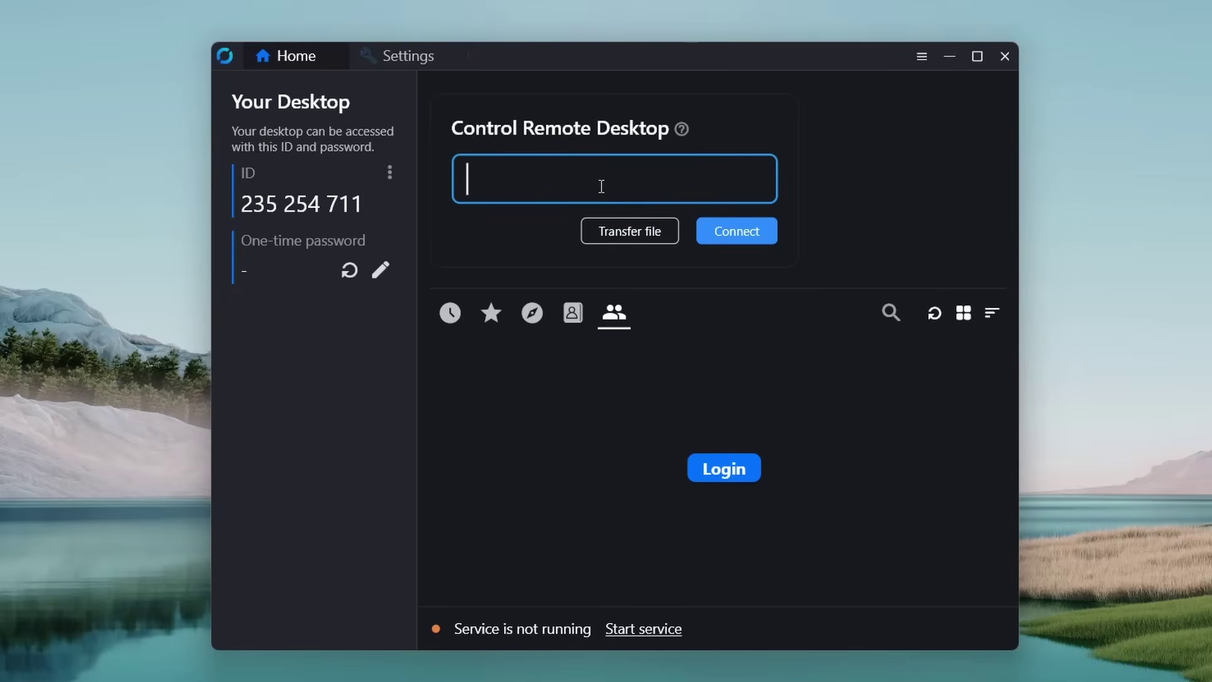
- Connect to the fuji5 PC from the ID suggestions and submit its permanent password
text(fuji5)
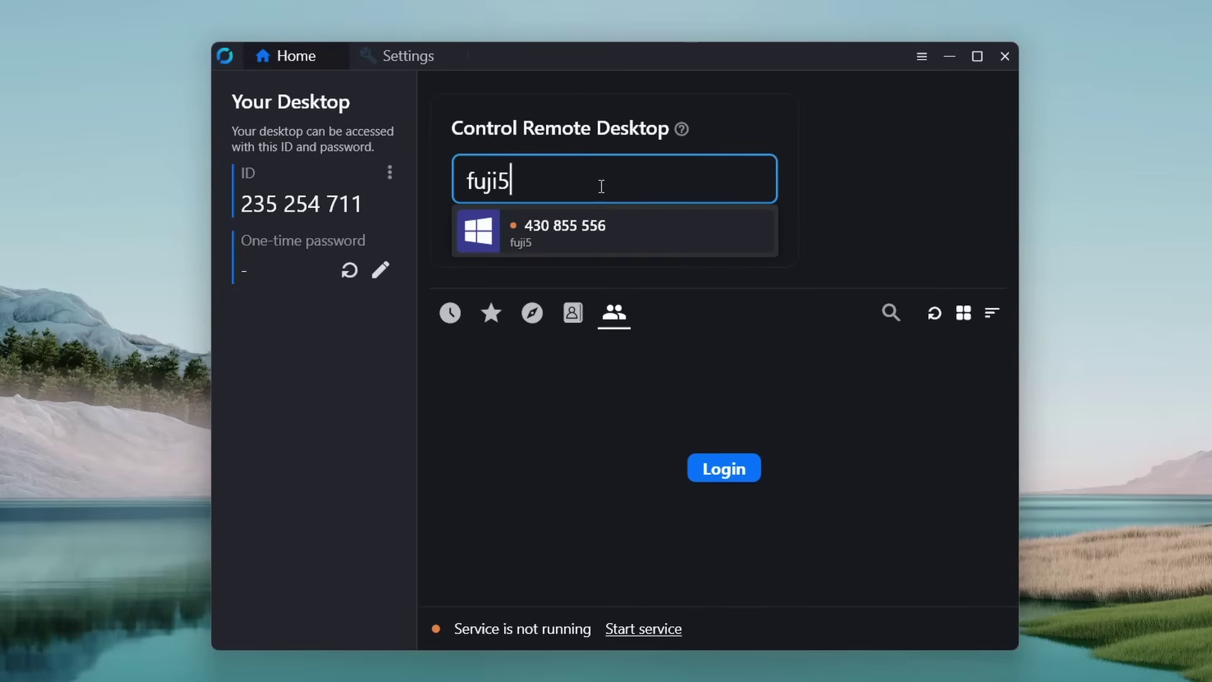
click(581, 226)
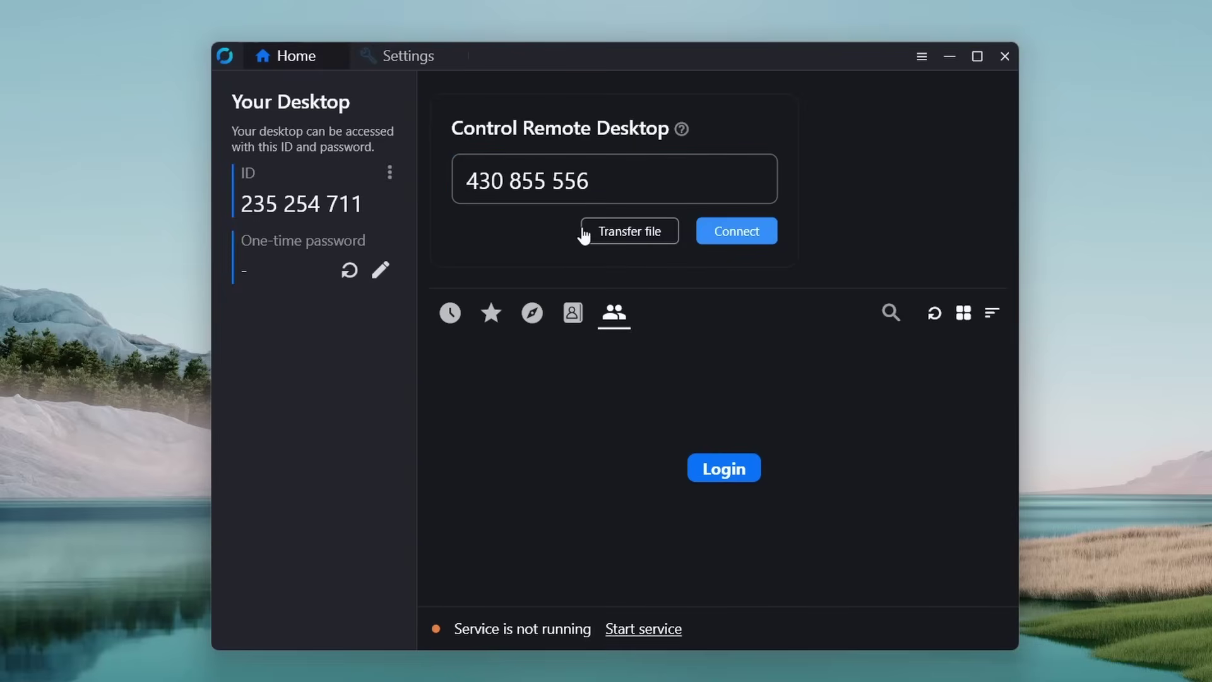
click(725, 235)
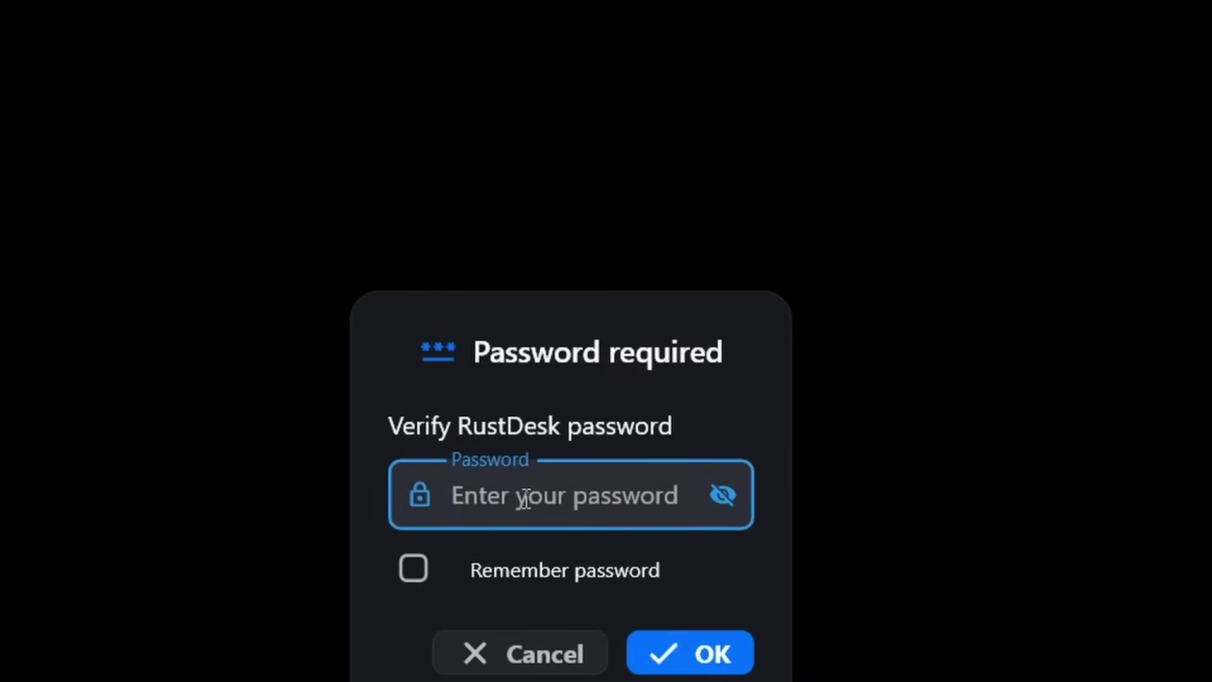
text(a)
key(BackSpace)
text(********)
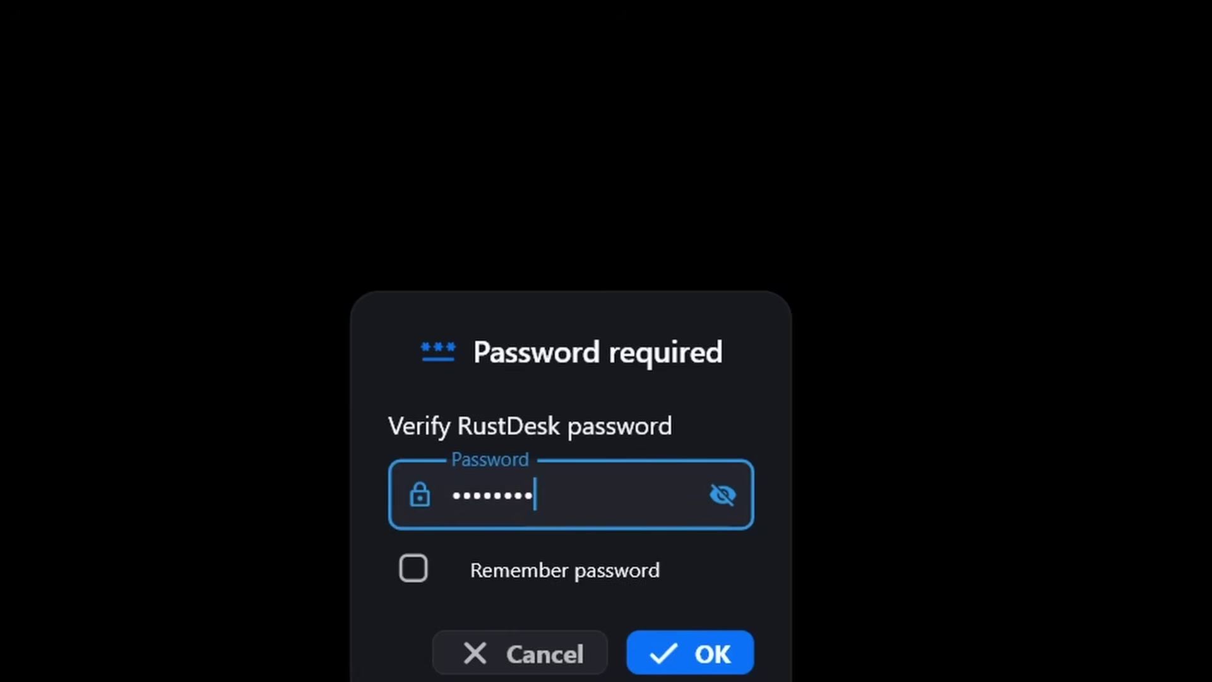
click(697, 662)
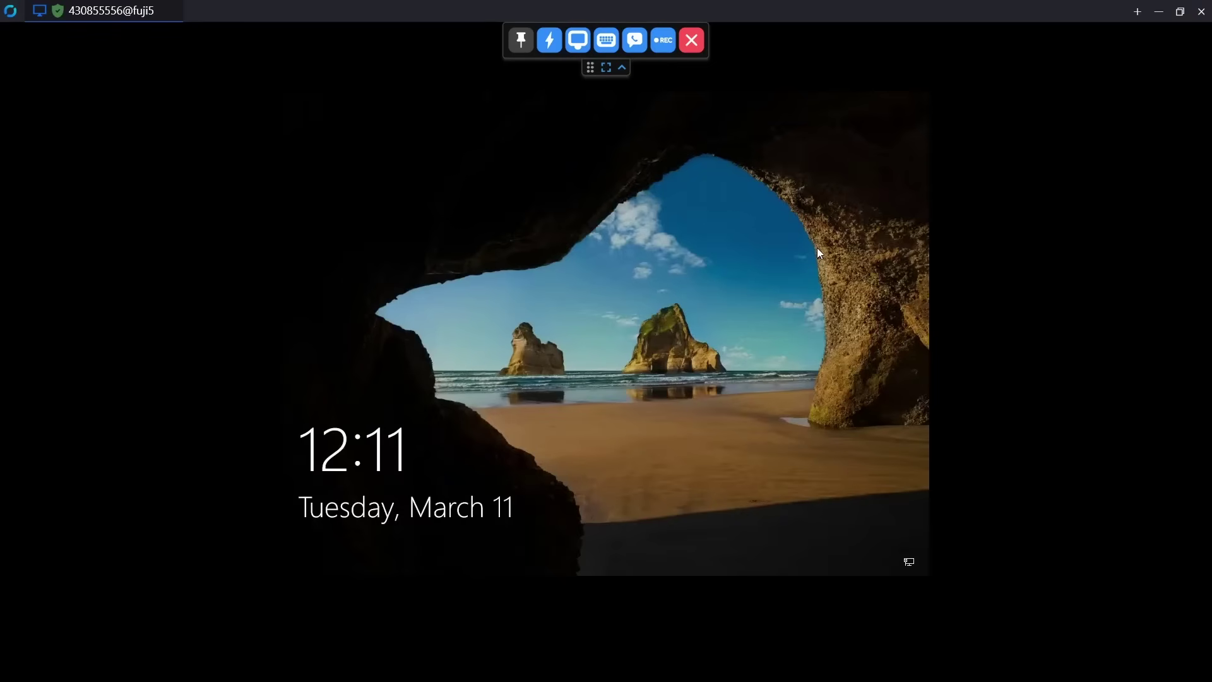
- Sign in past the remote fuji5 lock screen and scale the remote view adaptively
click(817, 248)
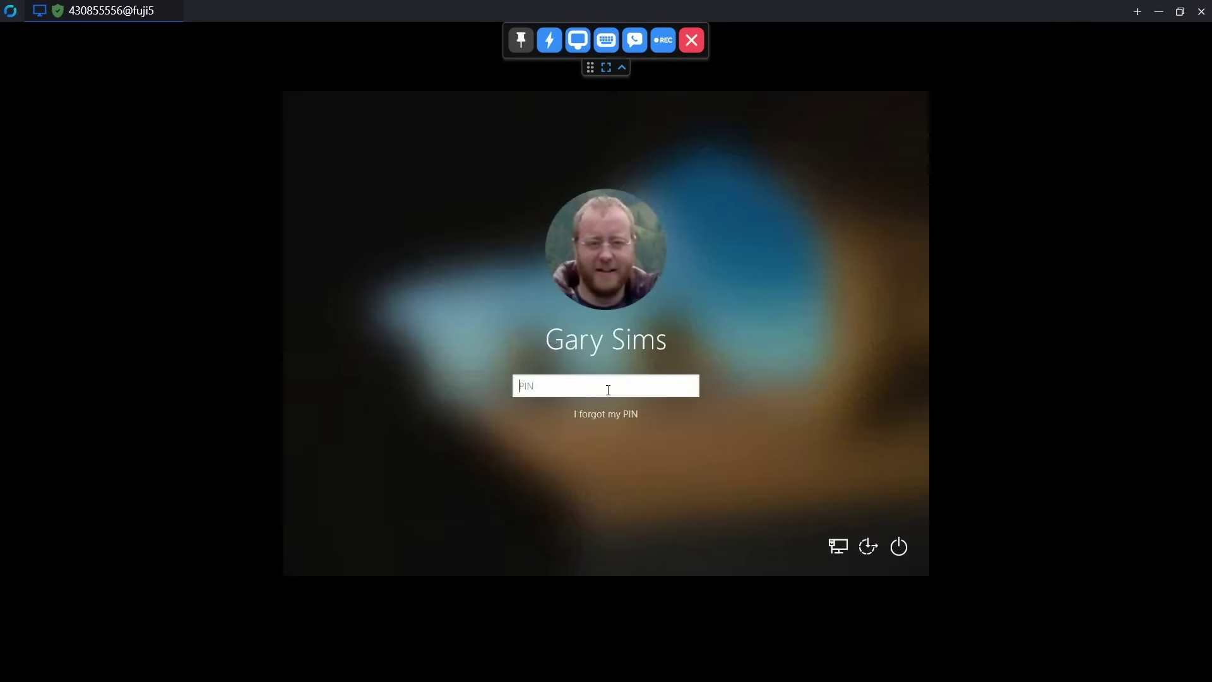
text(****)
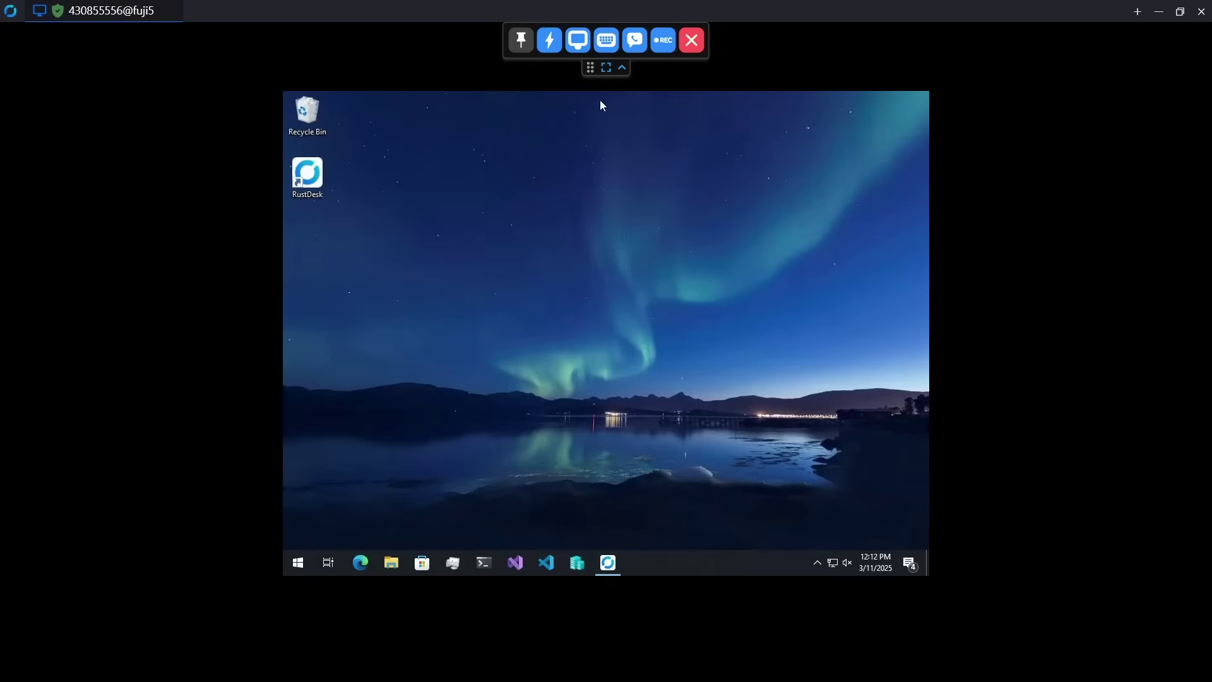
click(582, 47)
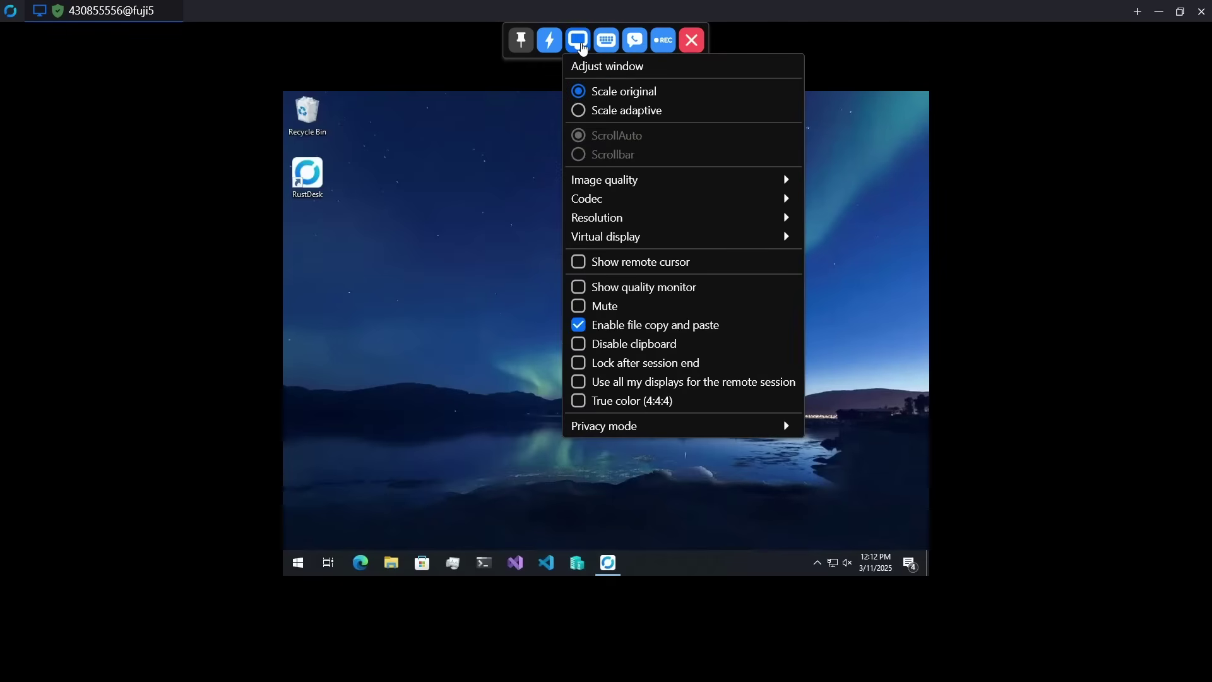
click(625, 111)
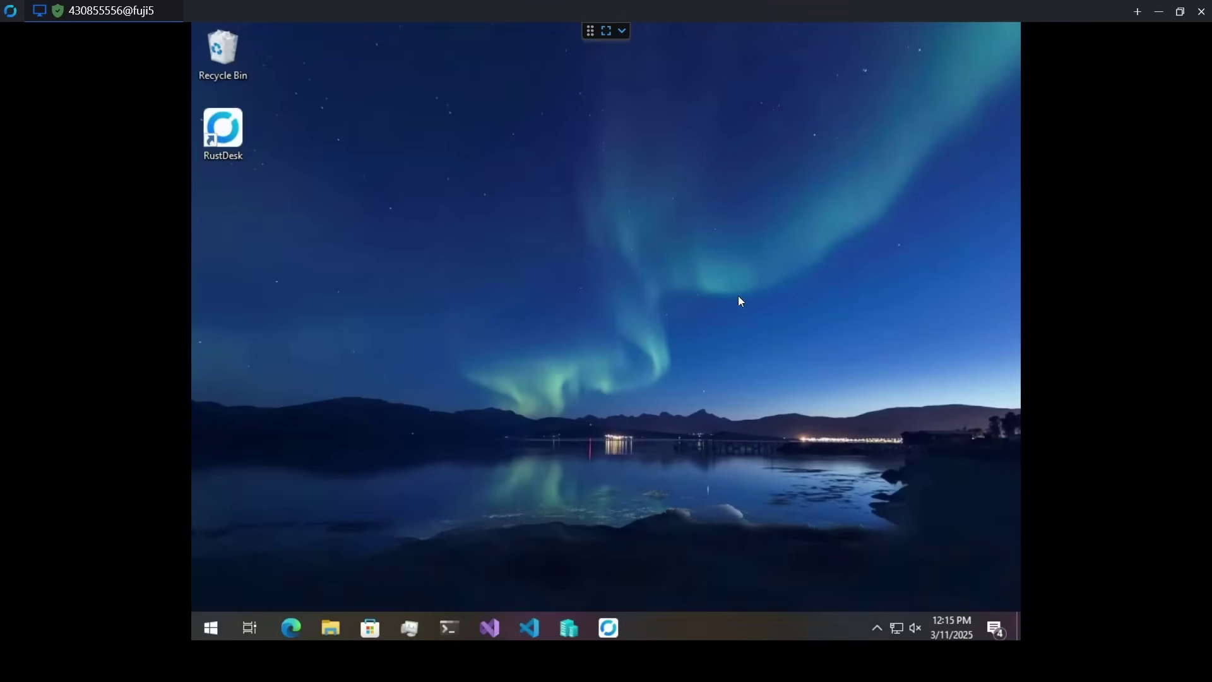
- Set the remote resolution to local 1920x1080, go full screen, and search Windows for 'about'
click(623, 37)
click(578, 39)
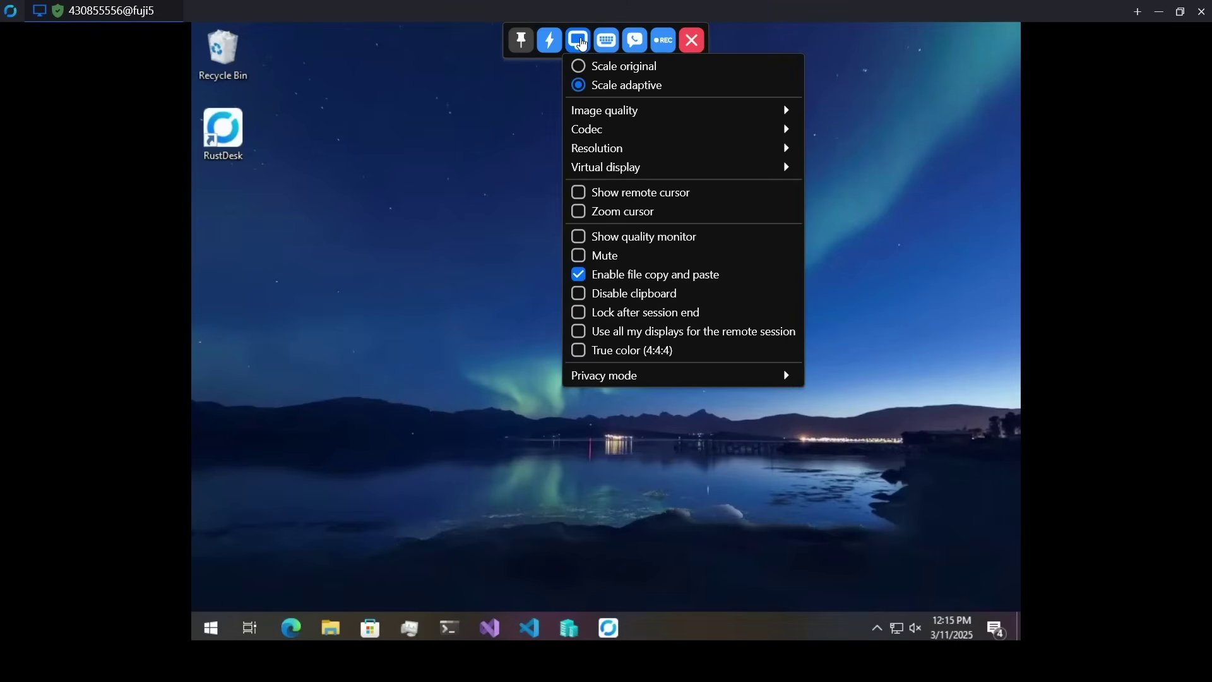
mouse_move(617, 131)
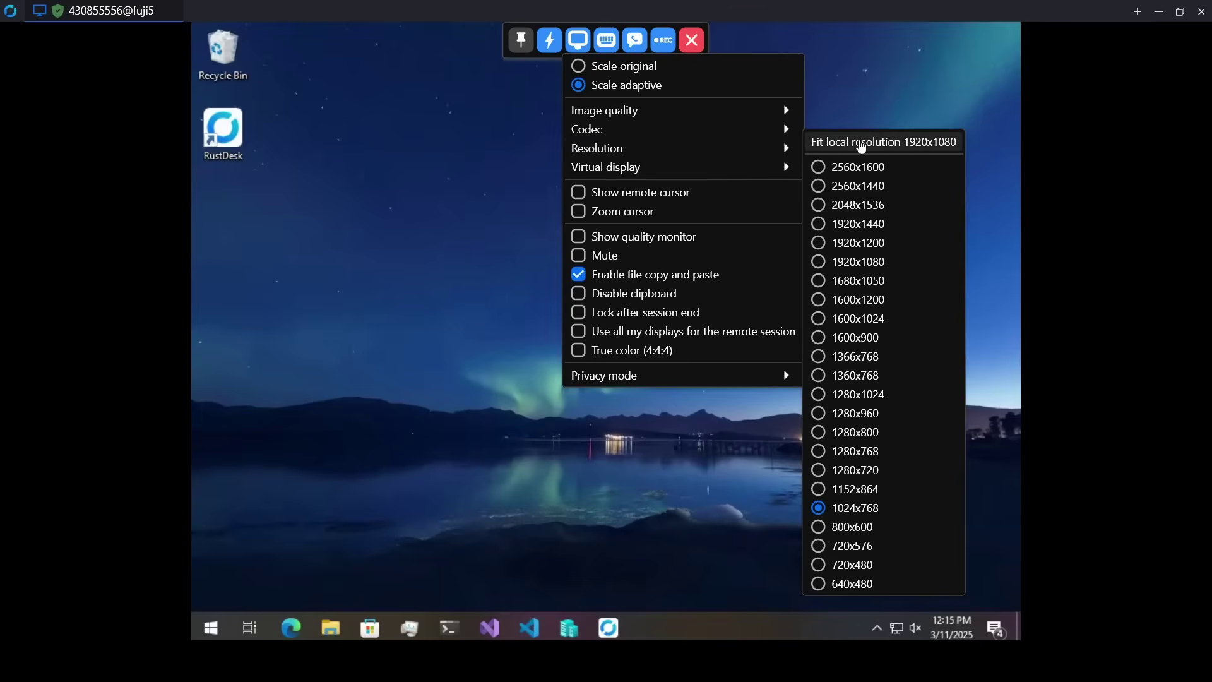
click(861, 142)
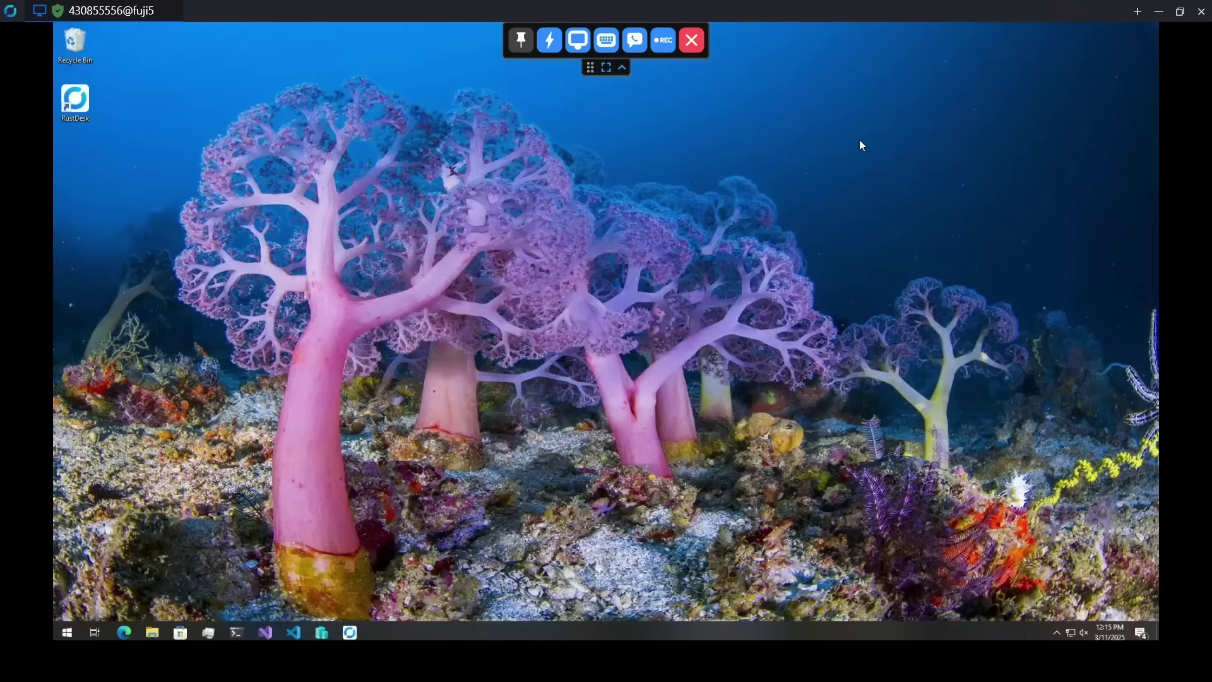
click(584, 48)
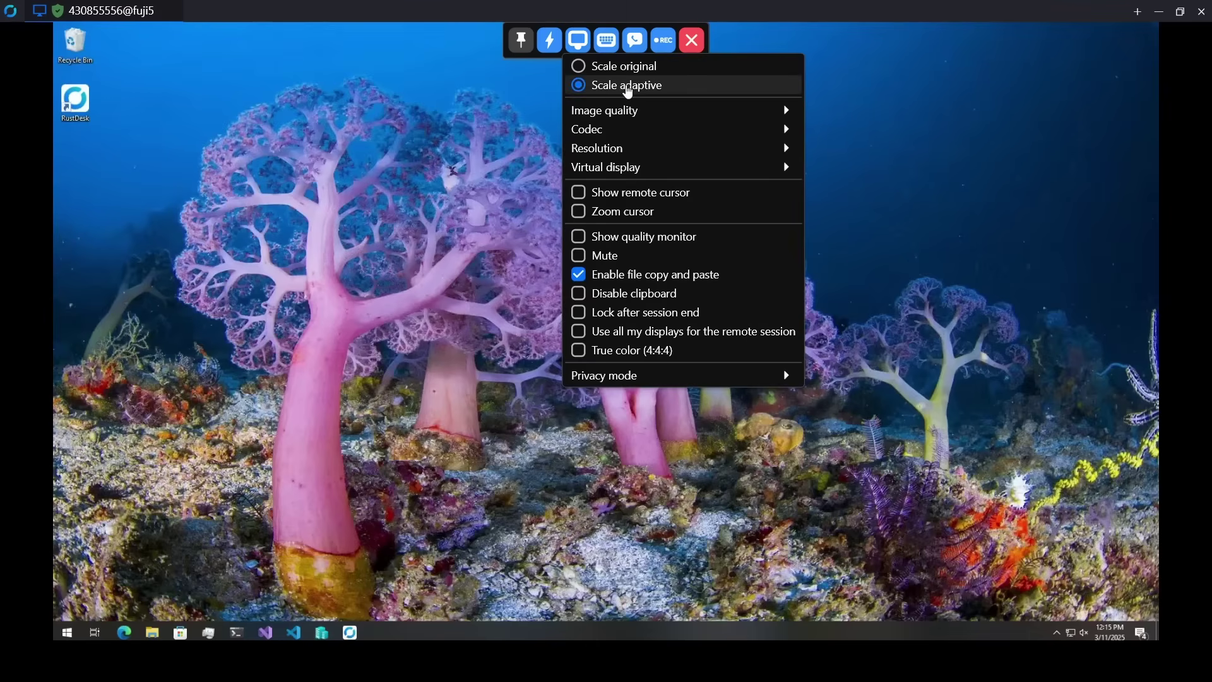
click(627, 85)
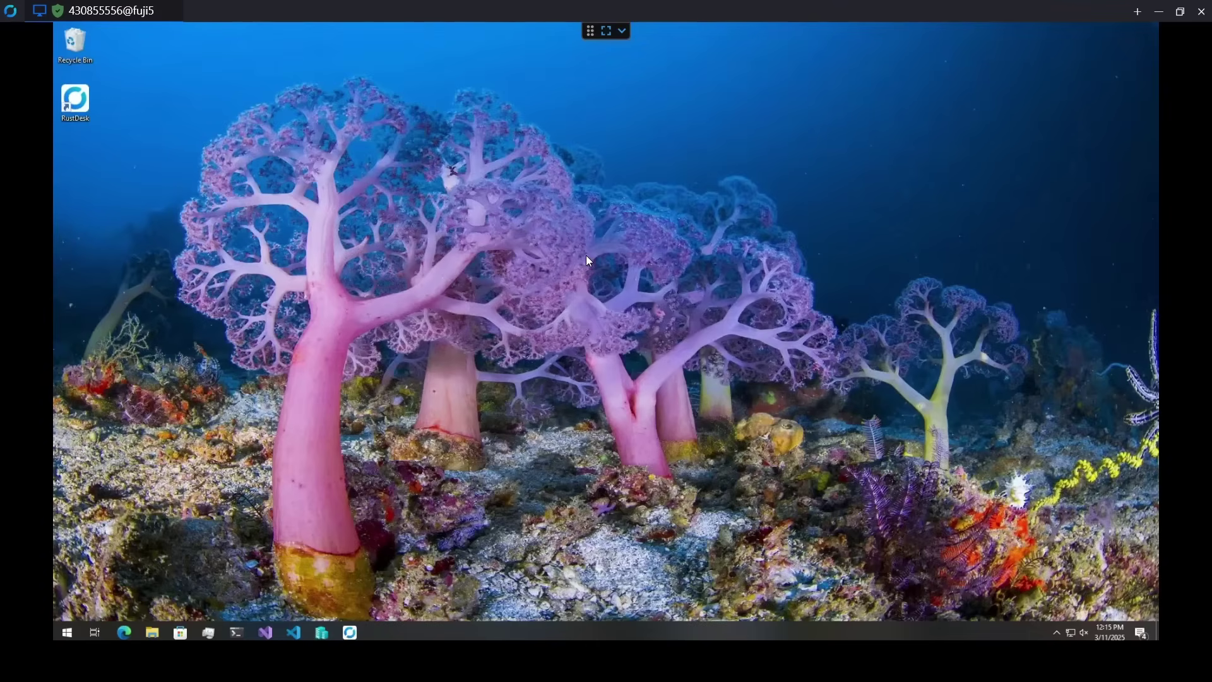
click(606, 31)
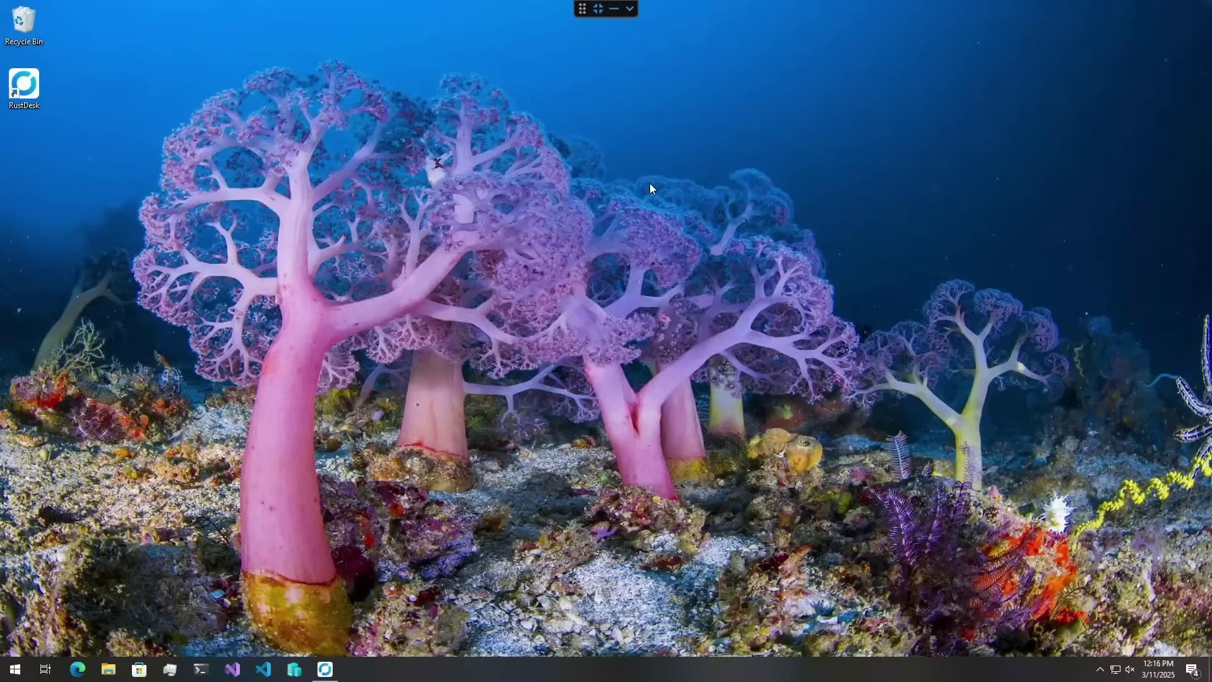
click(18, 670)
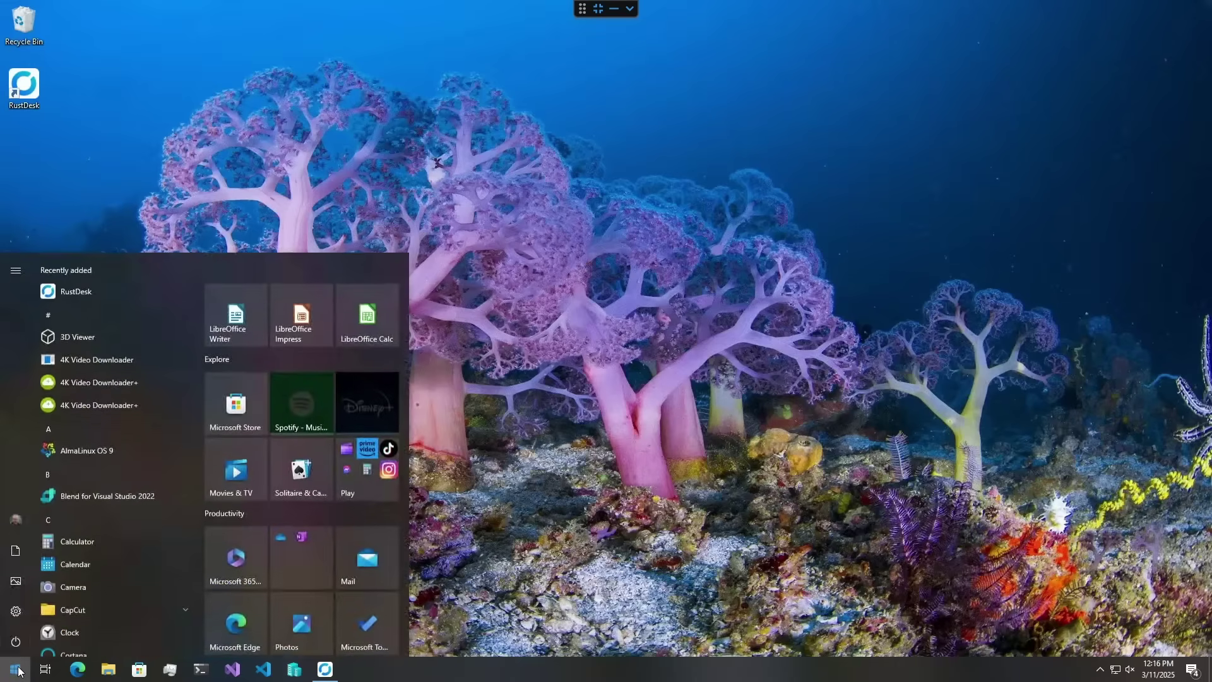
text(about)
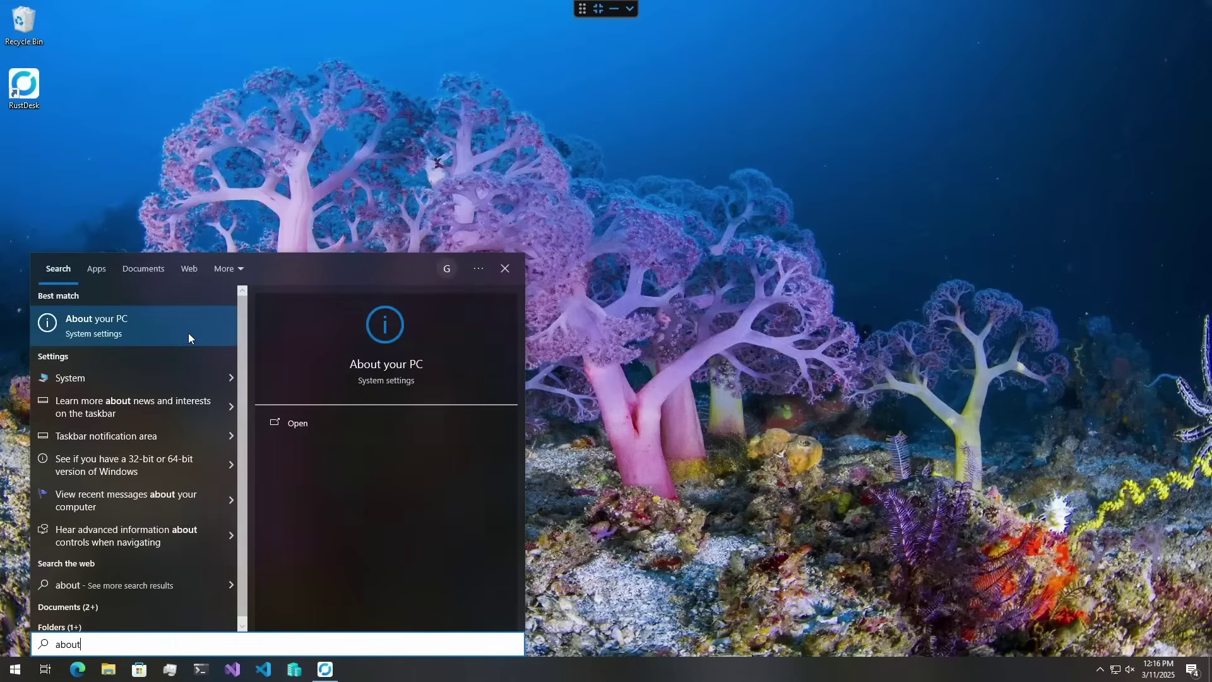
click(177, 336)
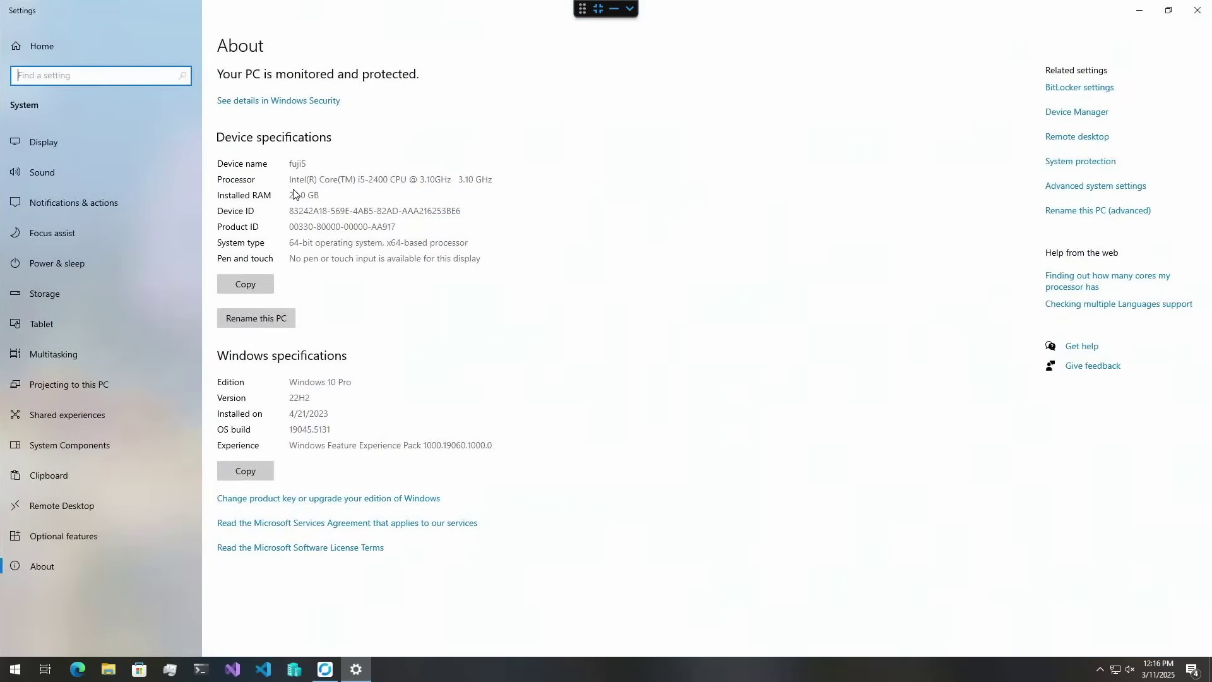
drag(344, 179, 389, 180)
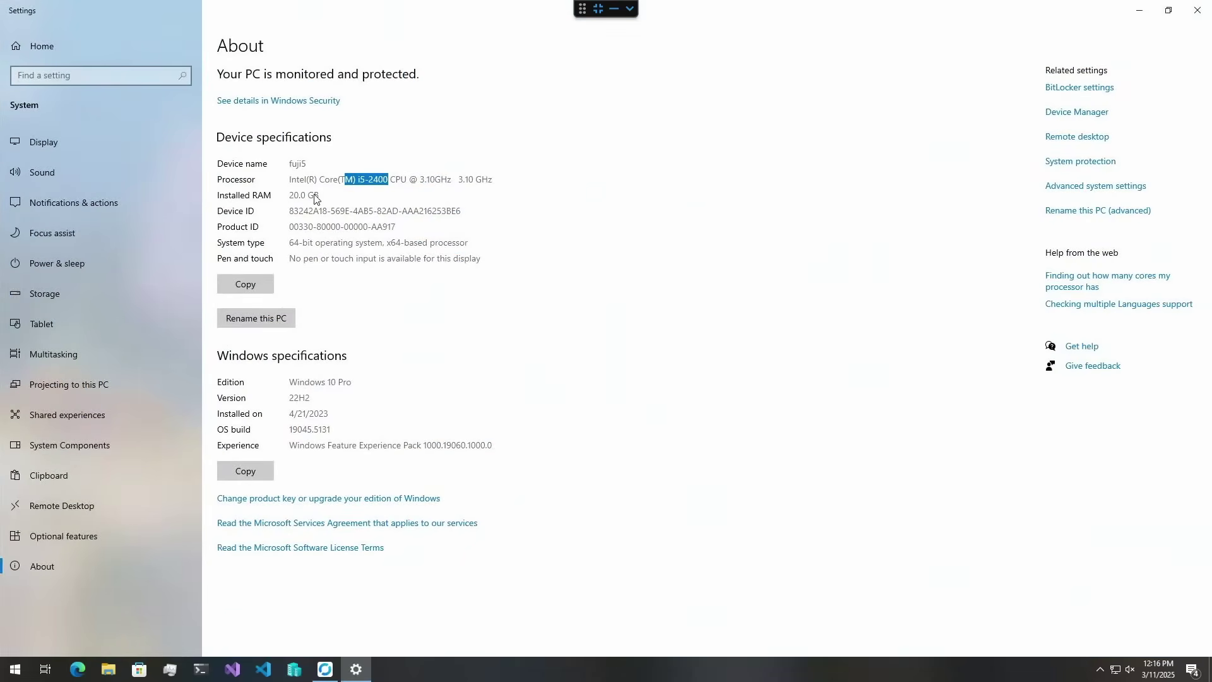
click(522, 262)
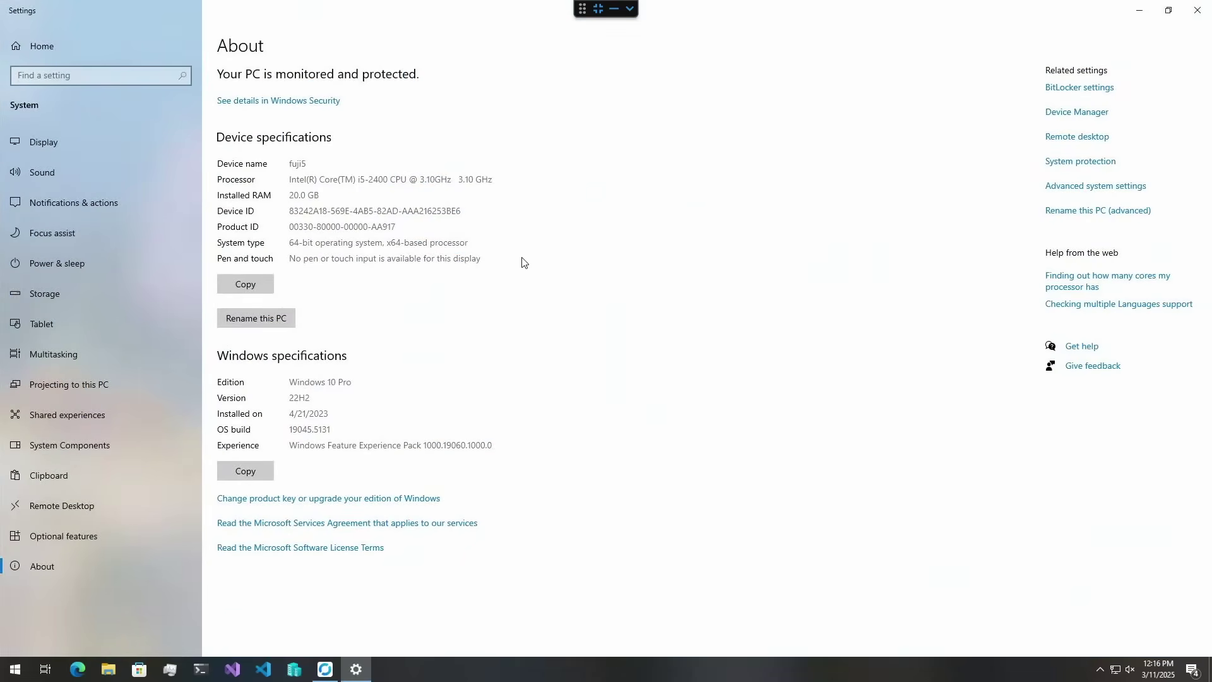
click(1197, 10)
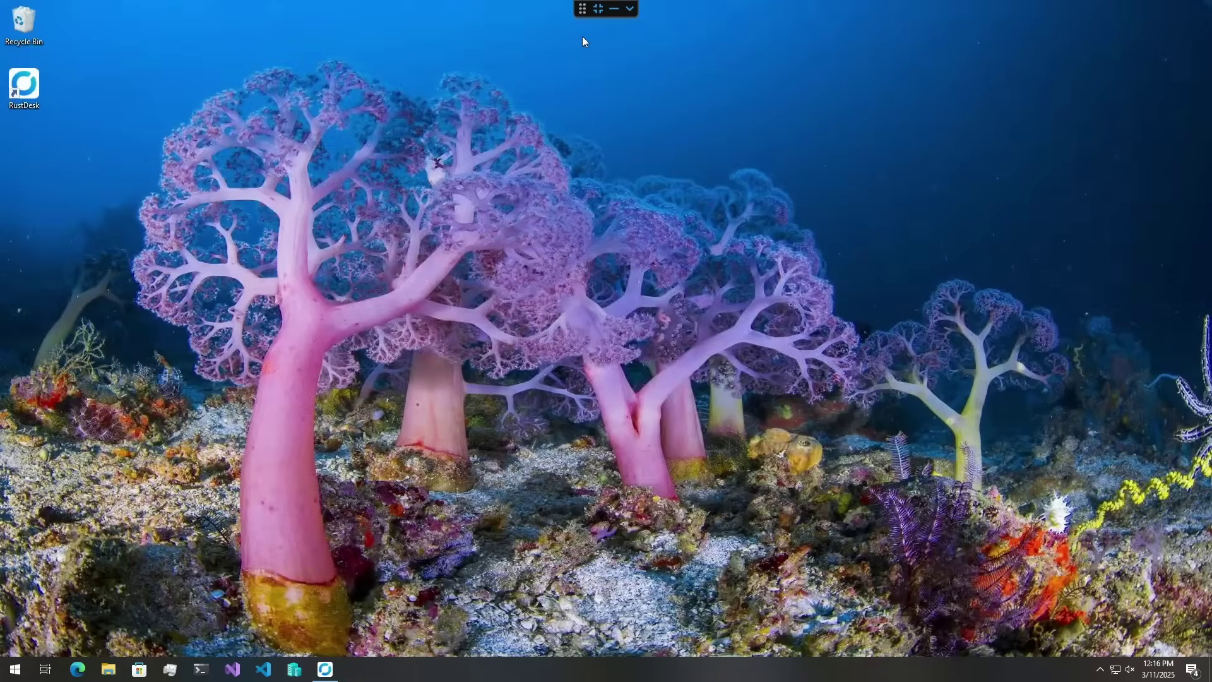
mouse_move(582, 10)
mouse_down()
mouse_move(571, 60)
mouse_move(800, 39)
mouse_move(564, 49)
mouse_move(631, 9)
mouse_move(591, 5)
mouse_up()
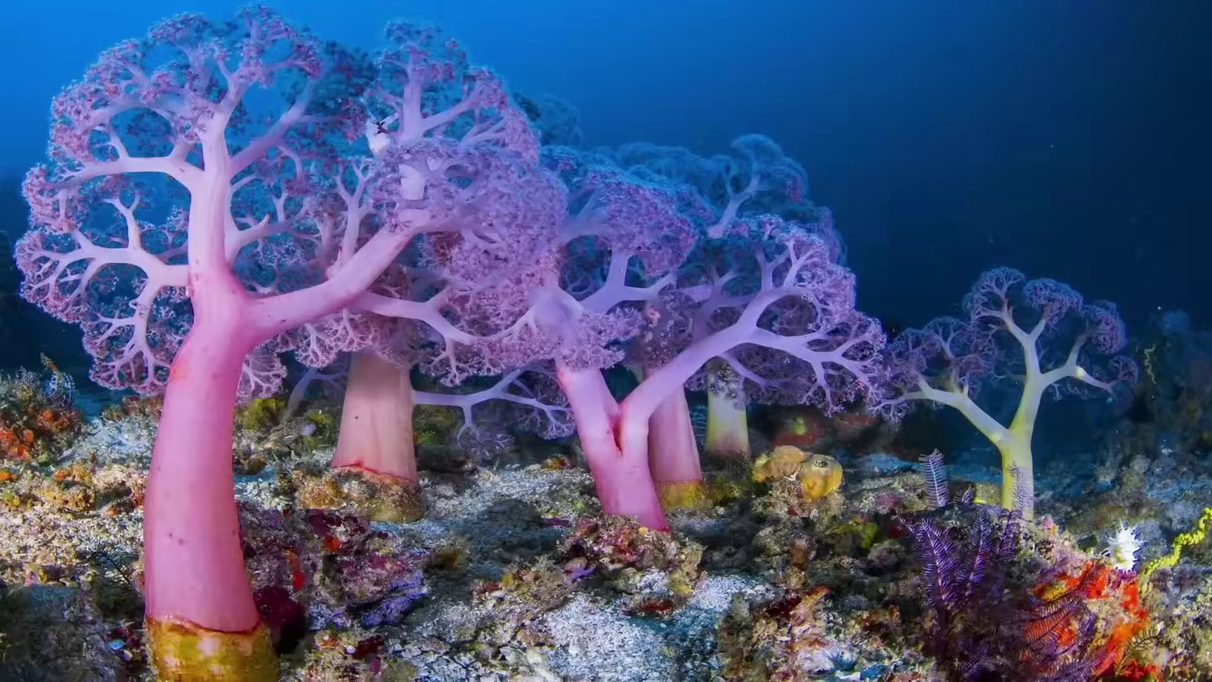
- Minimize the remote fuji5 session and restore it from its taskbar preview
click(601, 12)
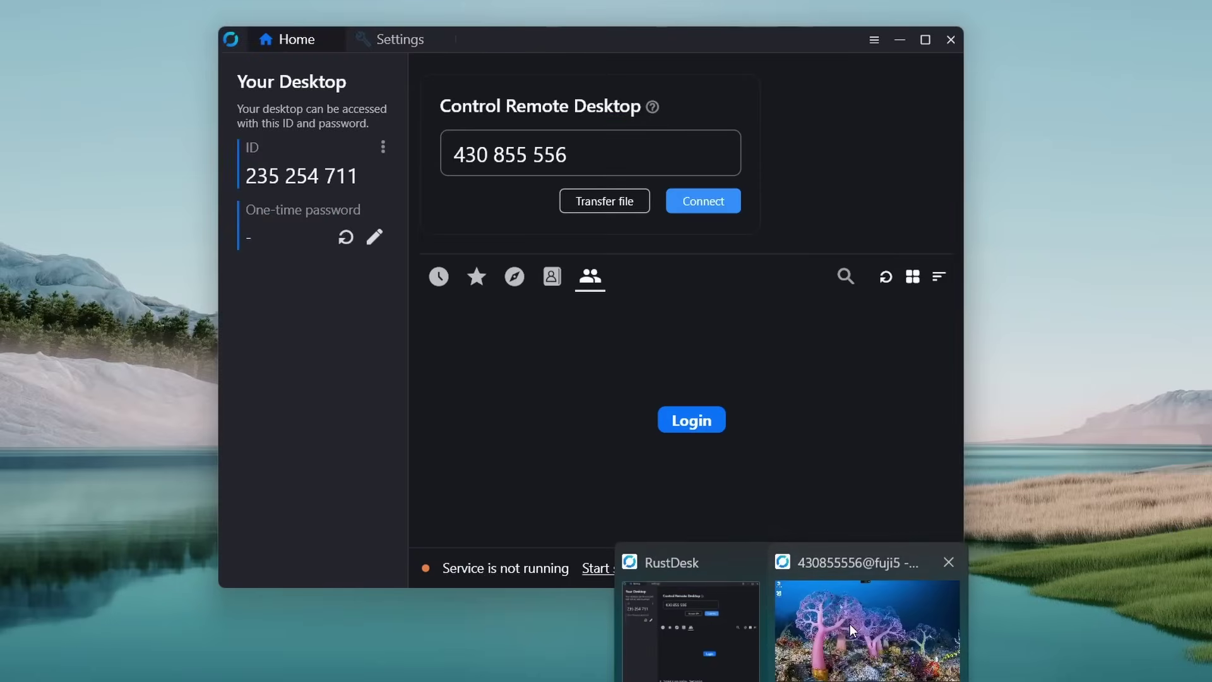
click(852, 616)
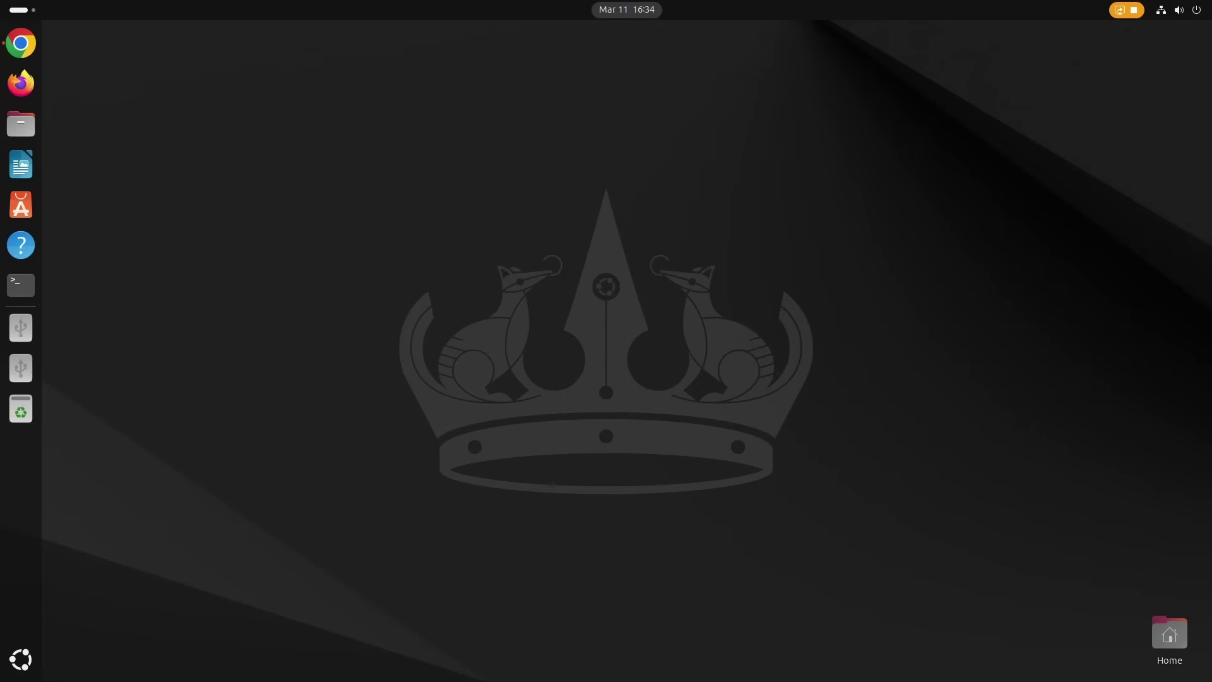
- From rustdesk.com, download the Ubuntu x86-64 package rustdesk-1.3.8-x86_64.deb from the 1.3.8 release
click(29, 47)
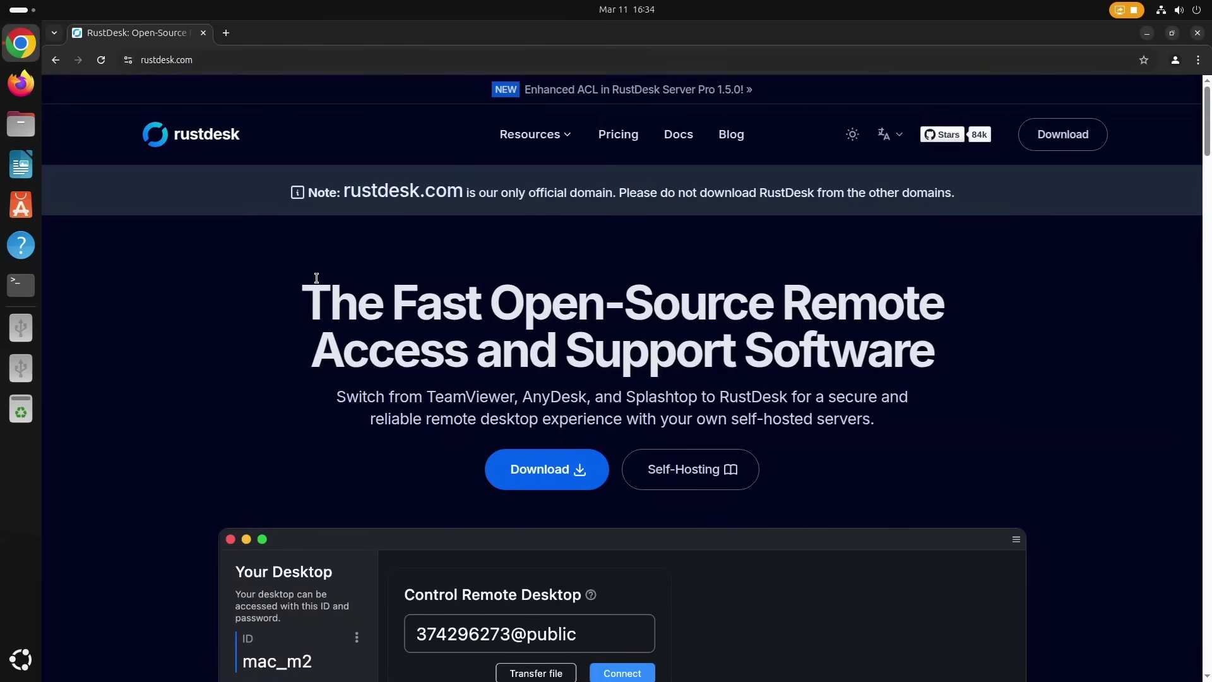
click(549, 472)
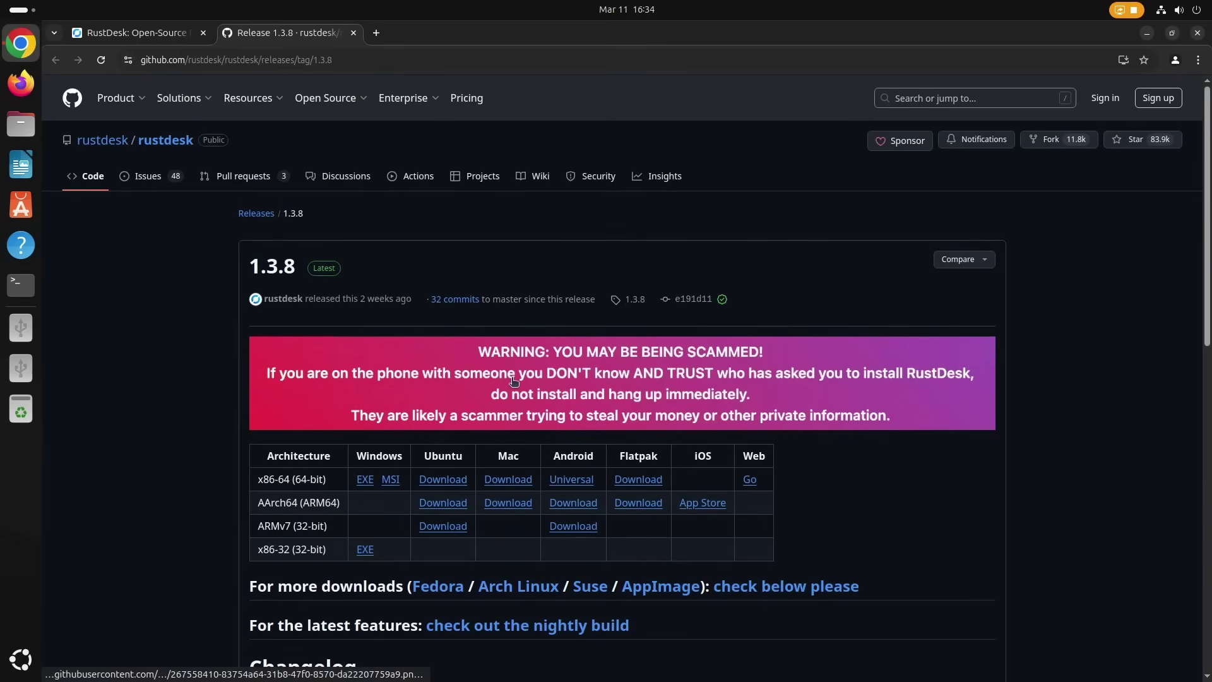
scroll(514, 378, down, 1)
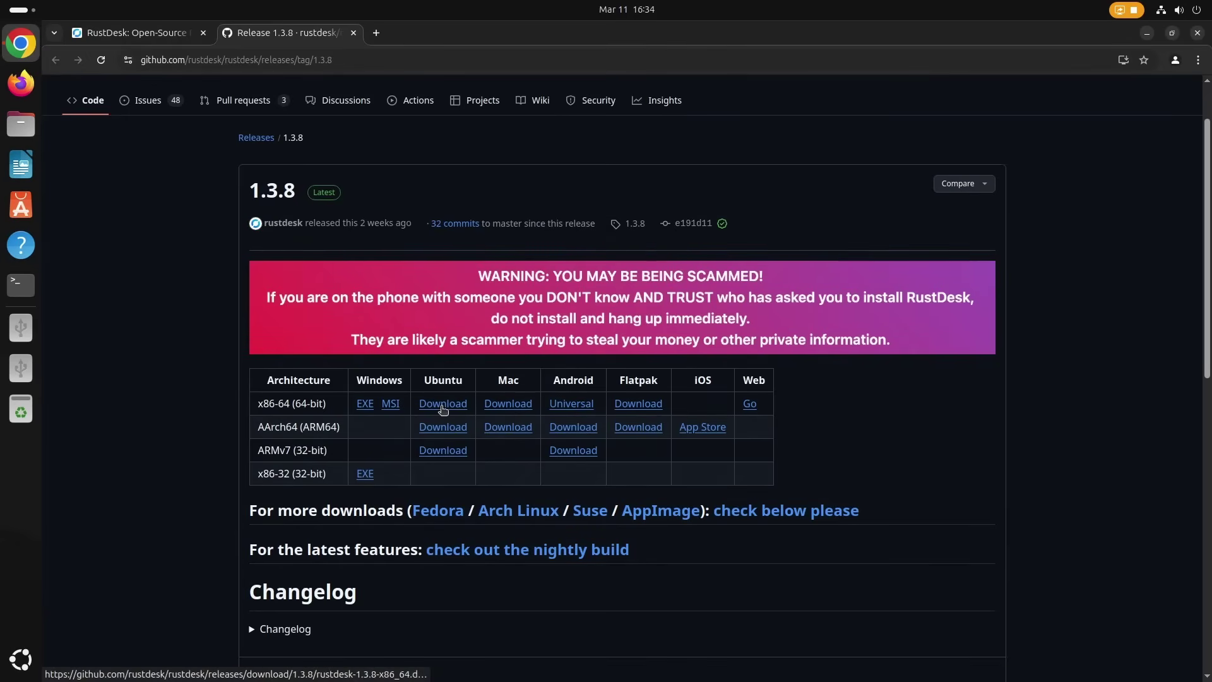
click(443, 405)
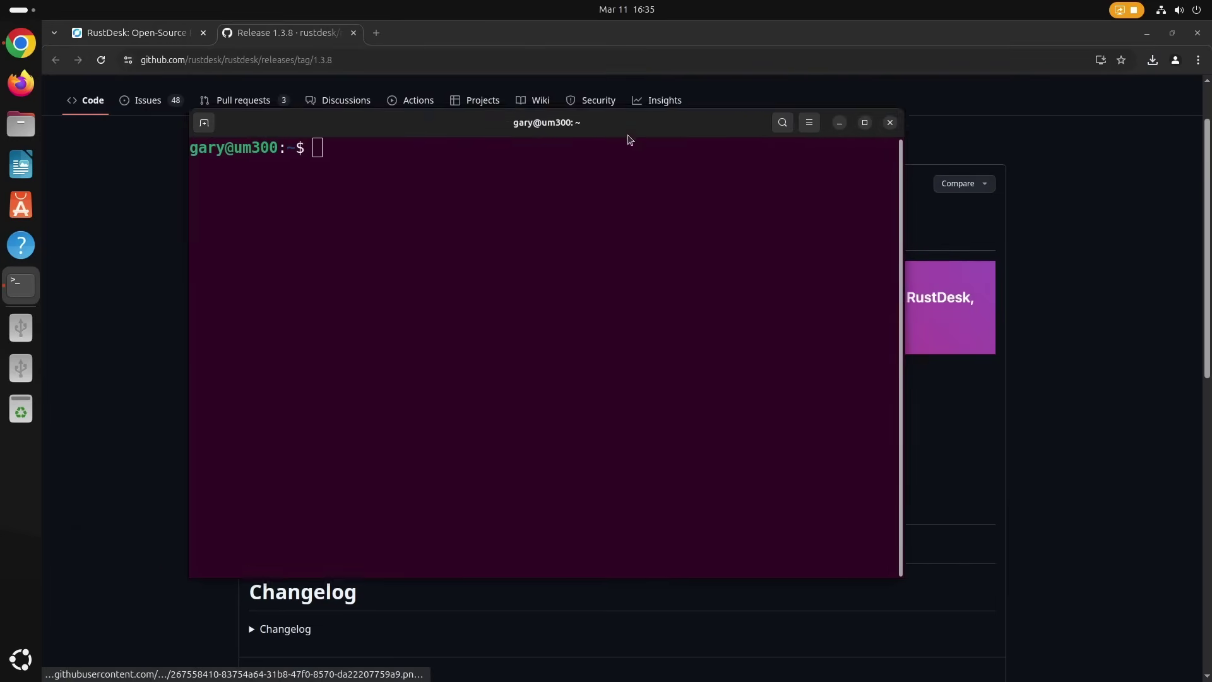
- In Downloads, run sudo dpkg -i rustdesk-1.3.8-x86_64.deb with administrator authentication
text(cd Downloads/)
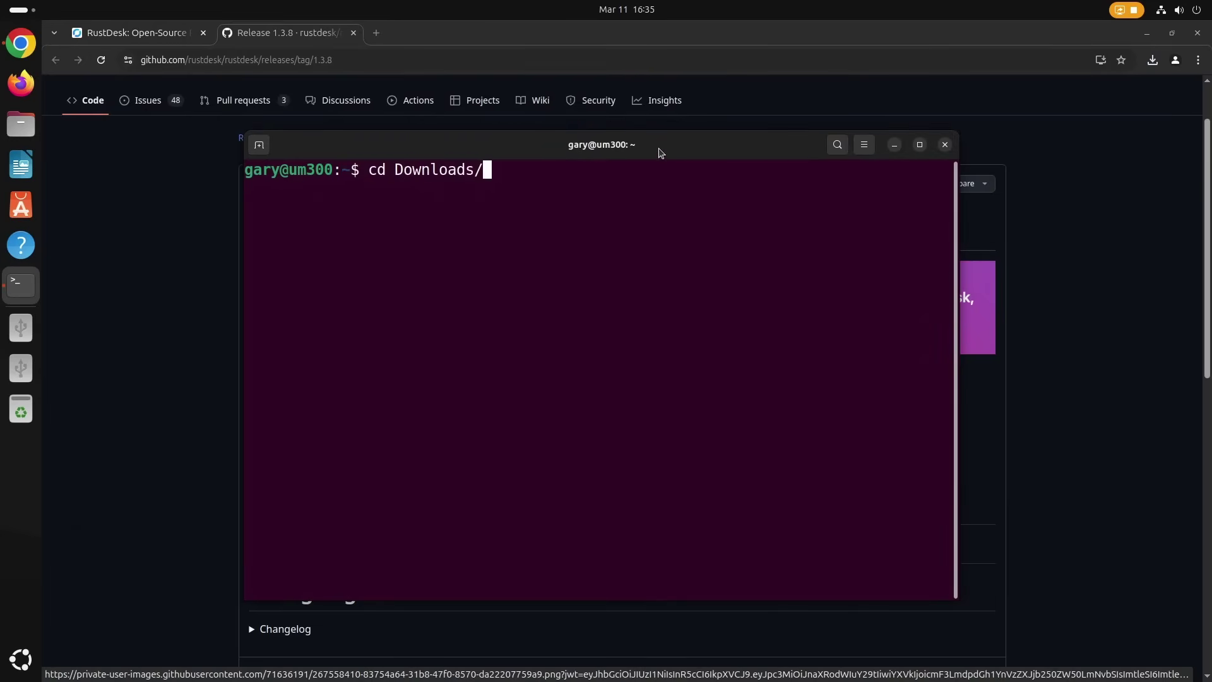
key(Return)
text(sudo)
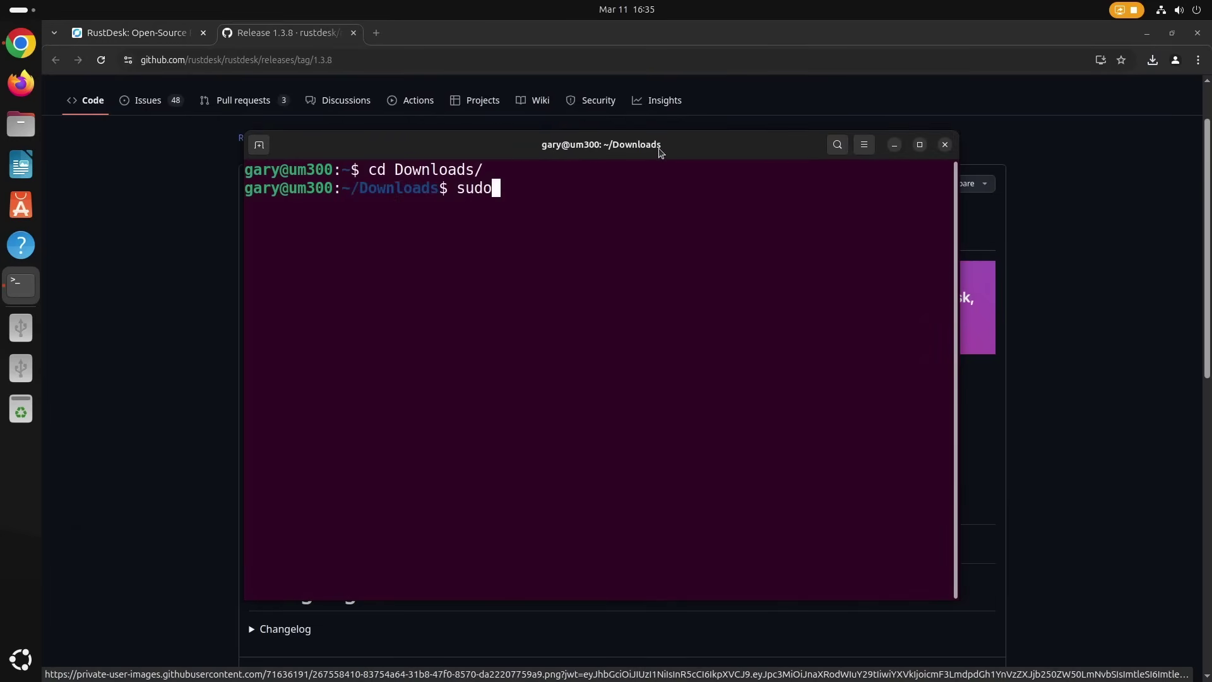
text( dpkg -i )
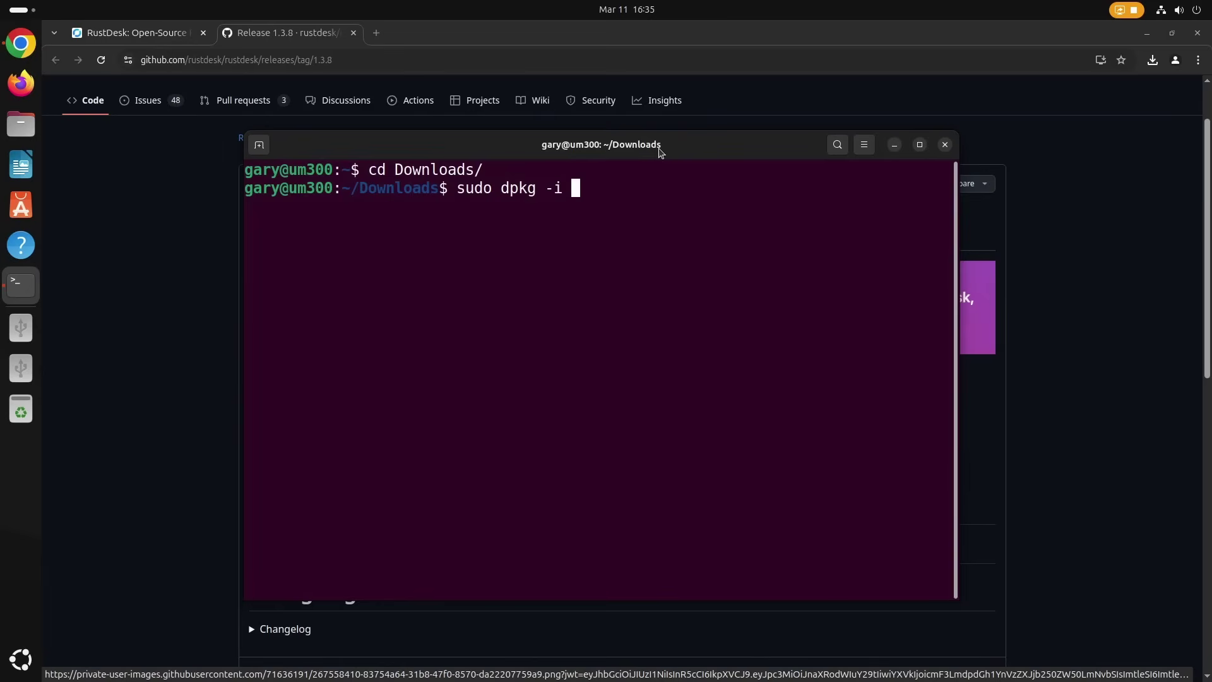
text(rus)
key(Tab)
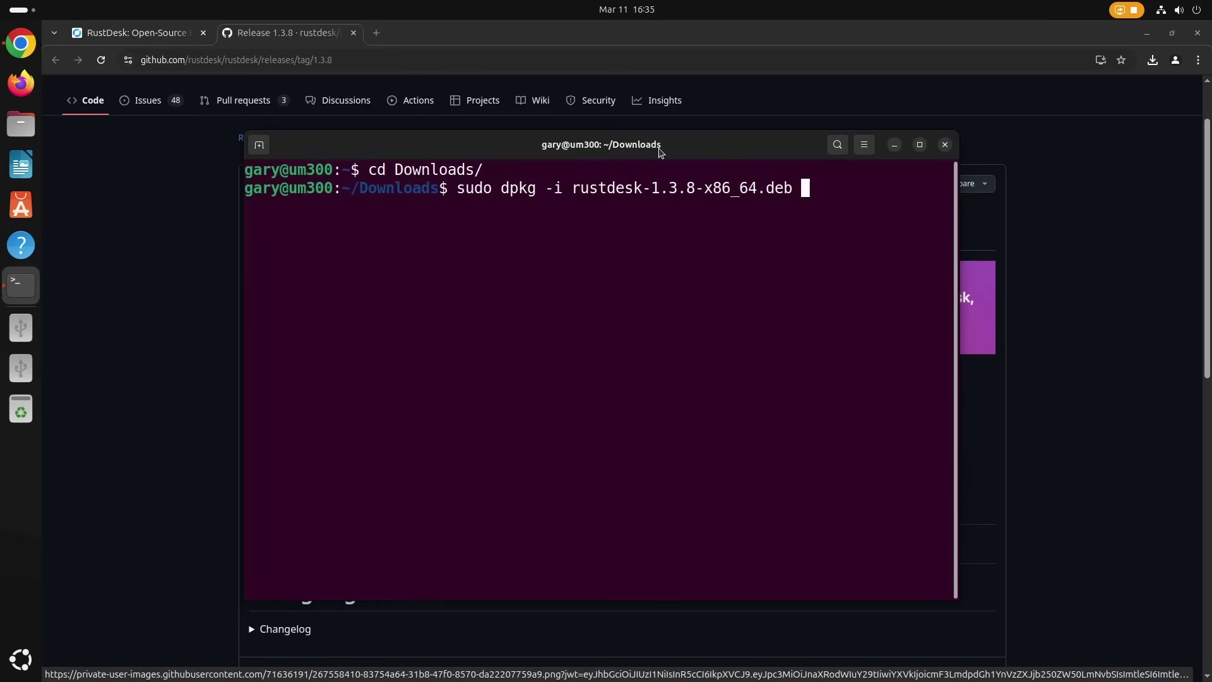
key(Return)
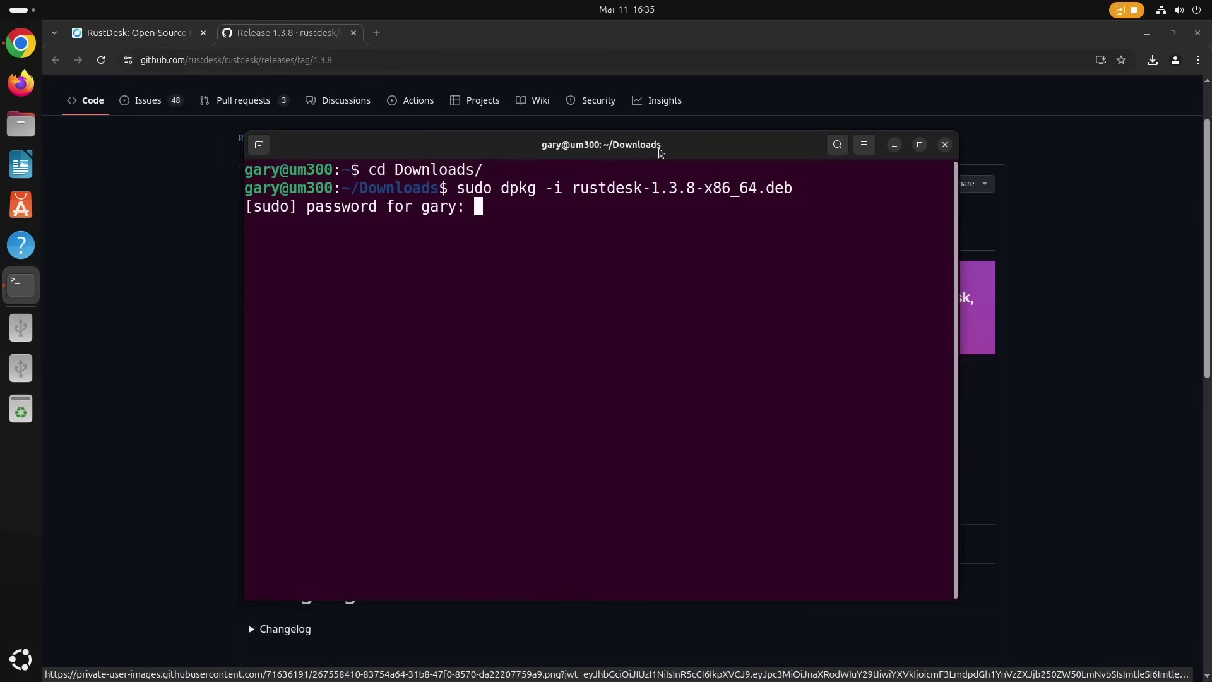
key(Return)
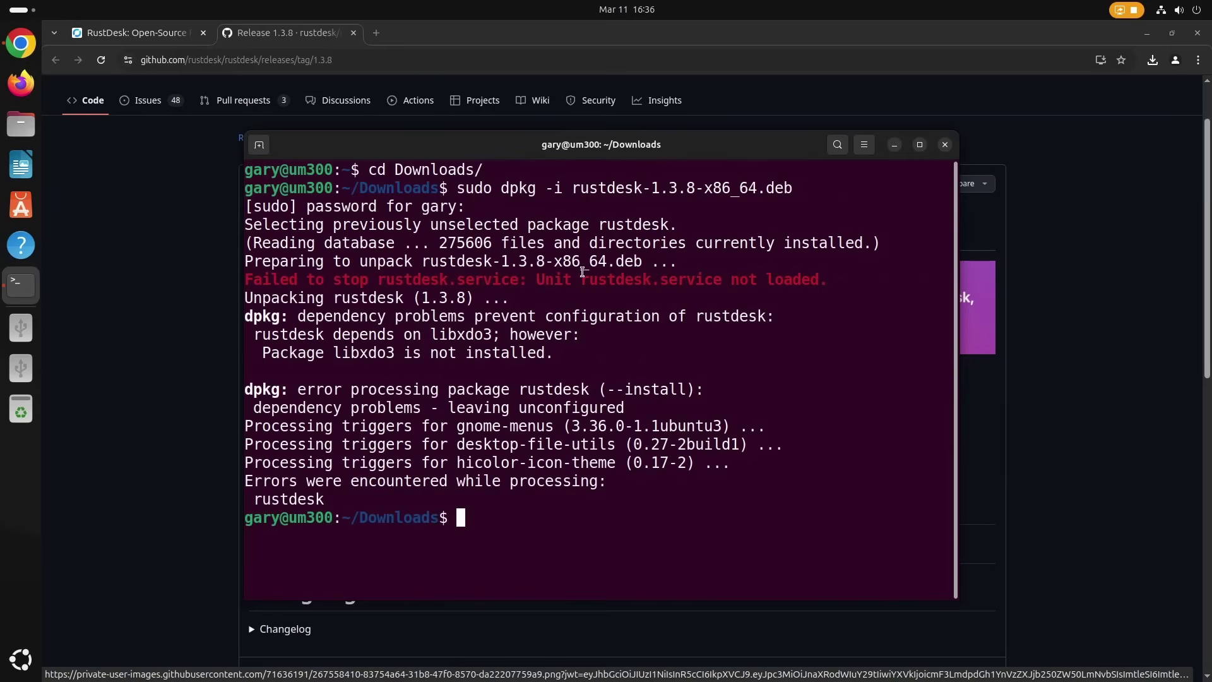
- Install the missing libxdo3 with sudo apt install, then rerun the dpkg install
double_click(465, 334)
key(ctrl+c)
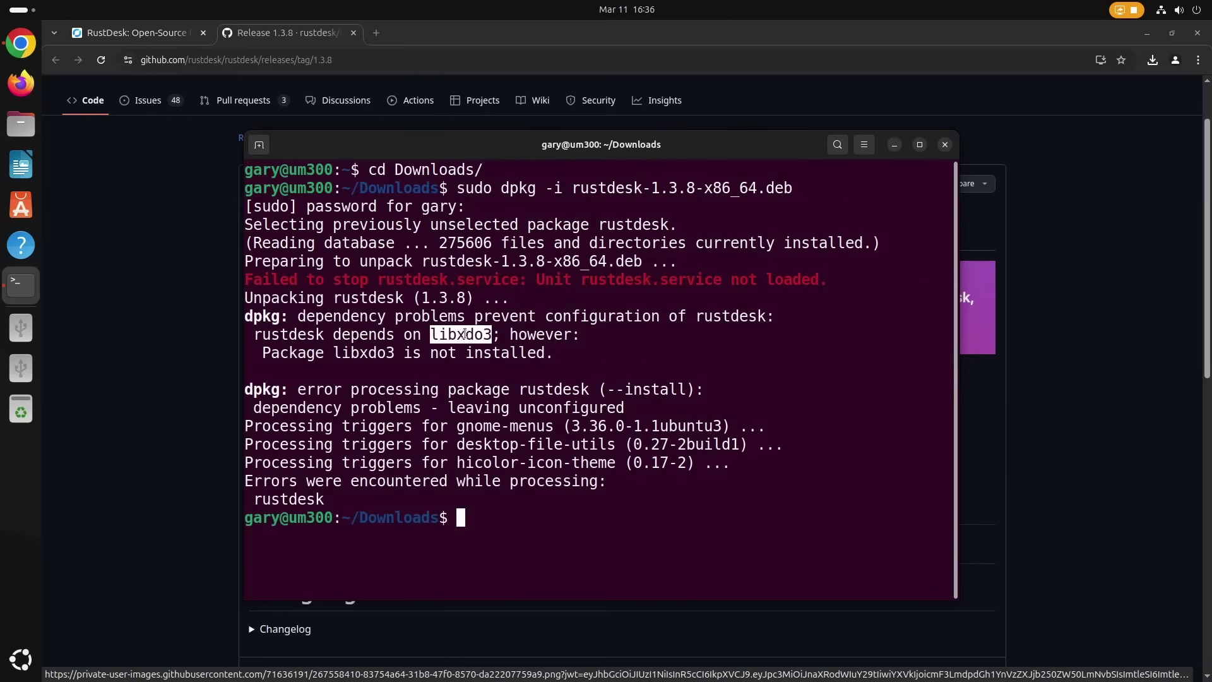
text(sudo apt install)
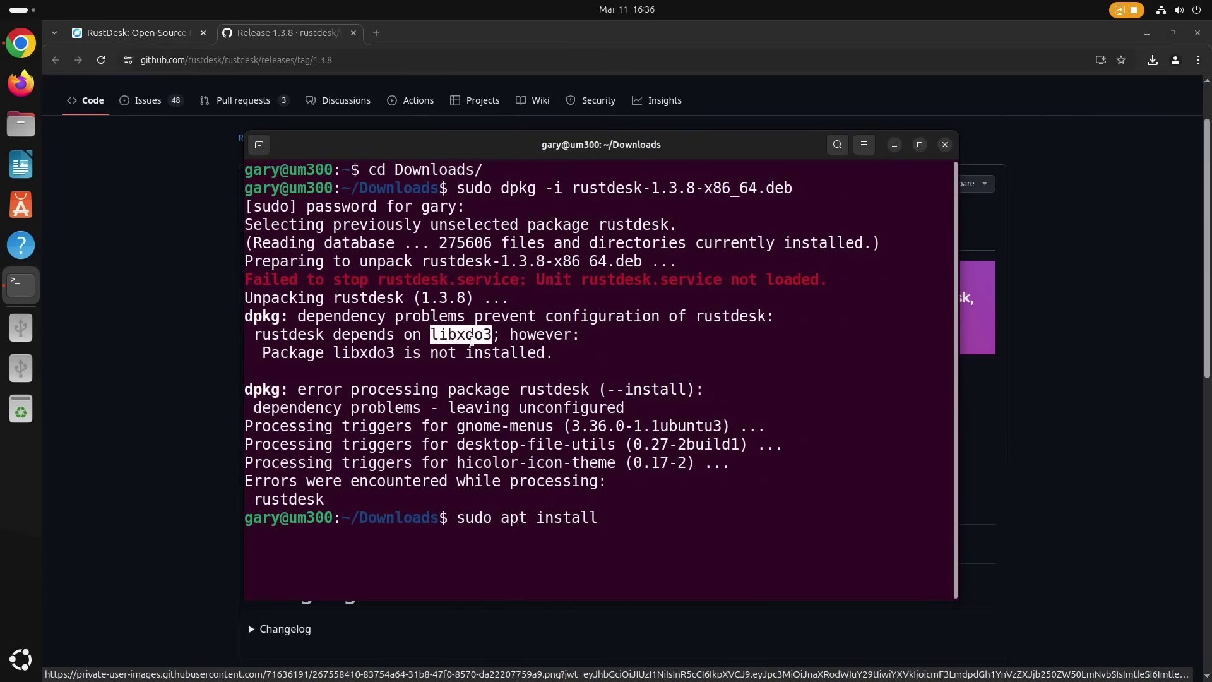
right_click(467, 338)
right_click(602, 329)
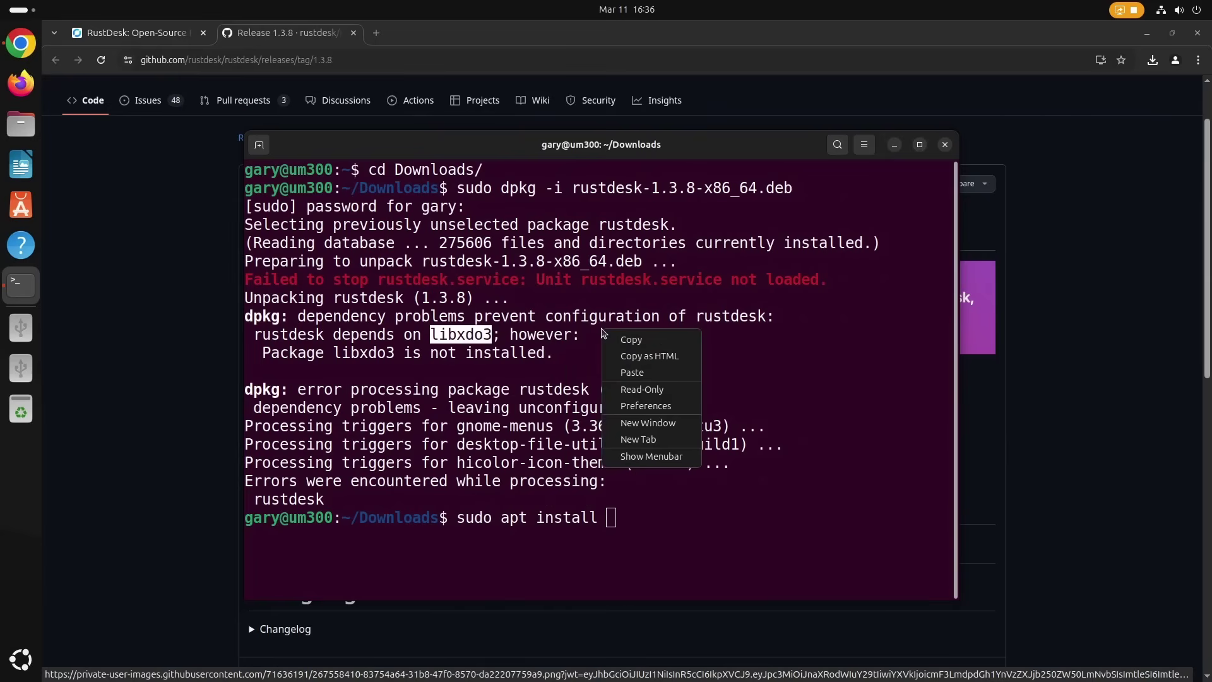
click(633, 373)
key(Return)
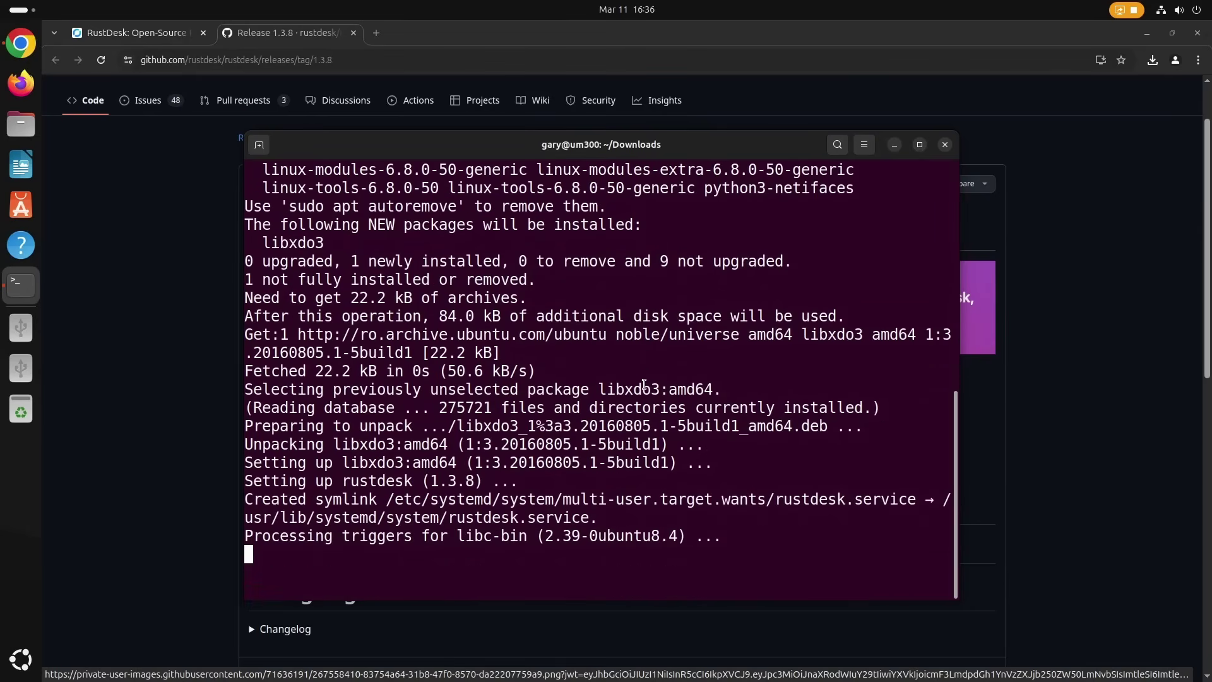
key(Up)
key(Up)
key(Return)
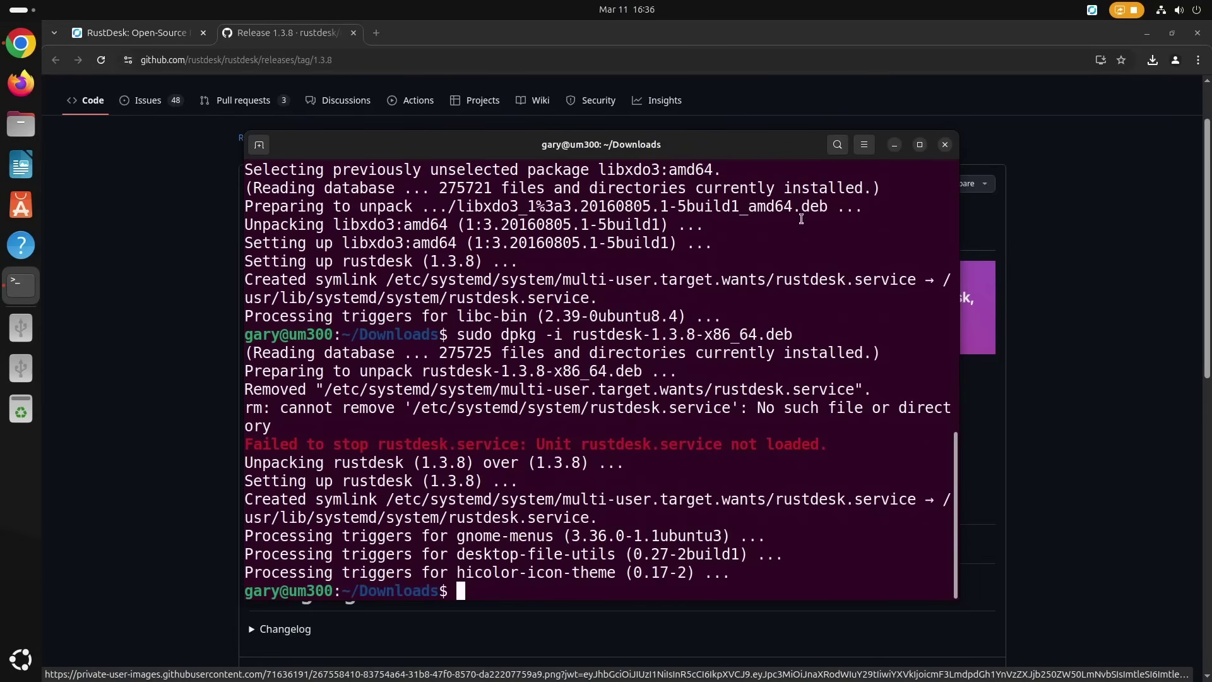
- Hide the terminal and browser and open RustDesk's main window from the tray
click(894, 144)
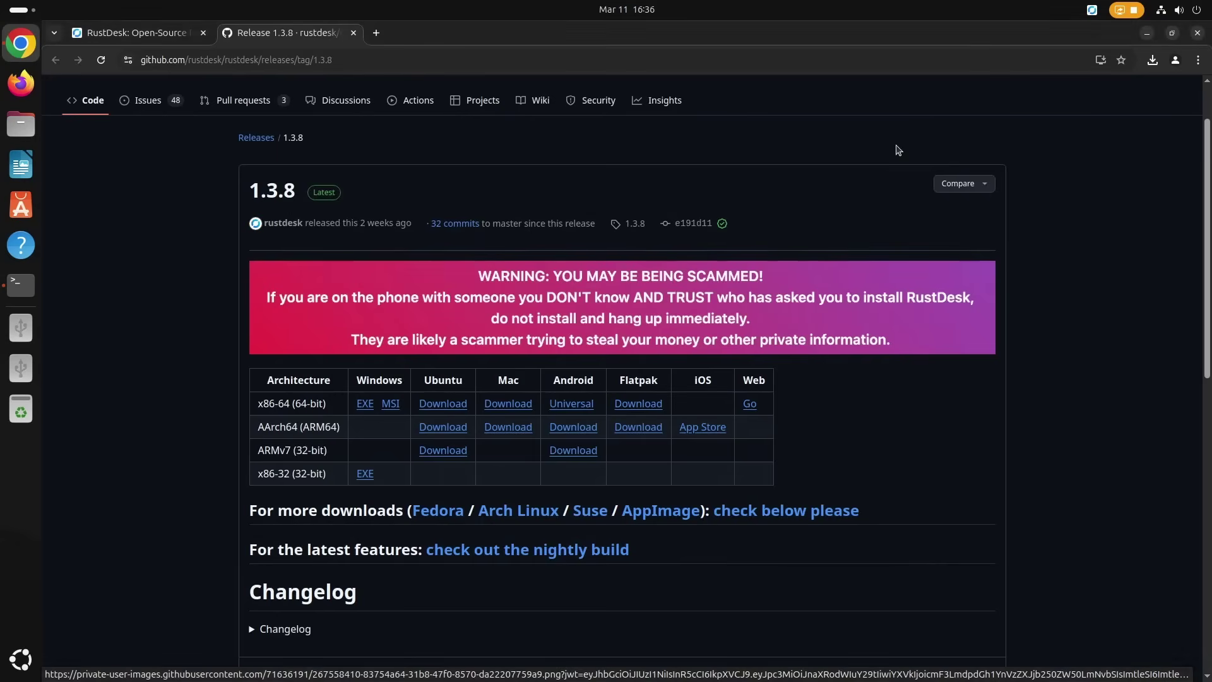
click(1150, 33)
click(1091, 10)
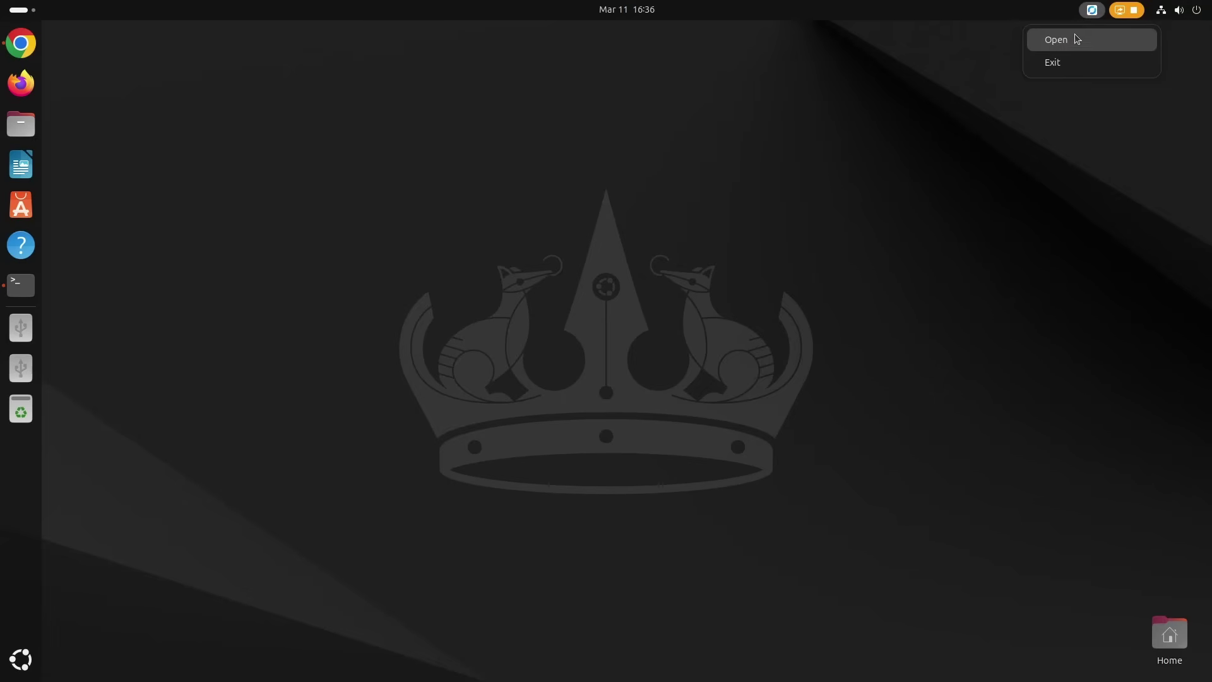
click(1076, 40)
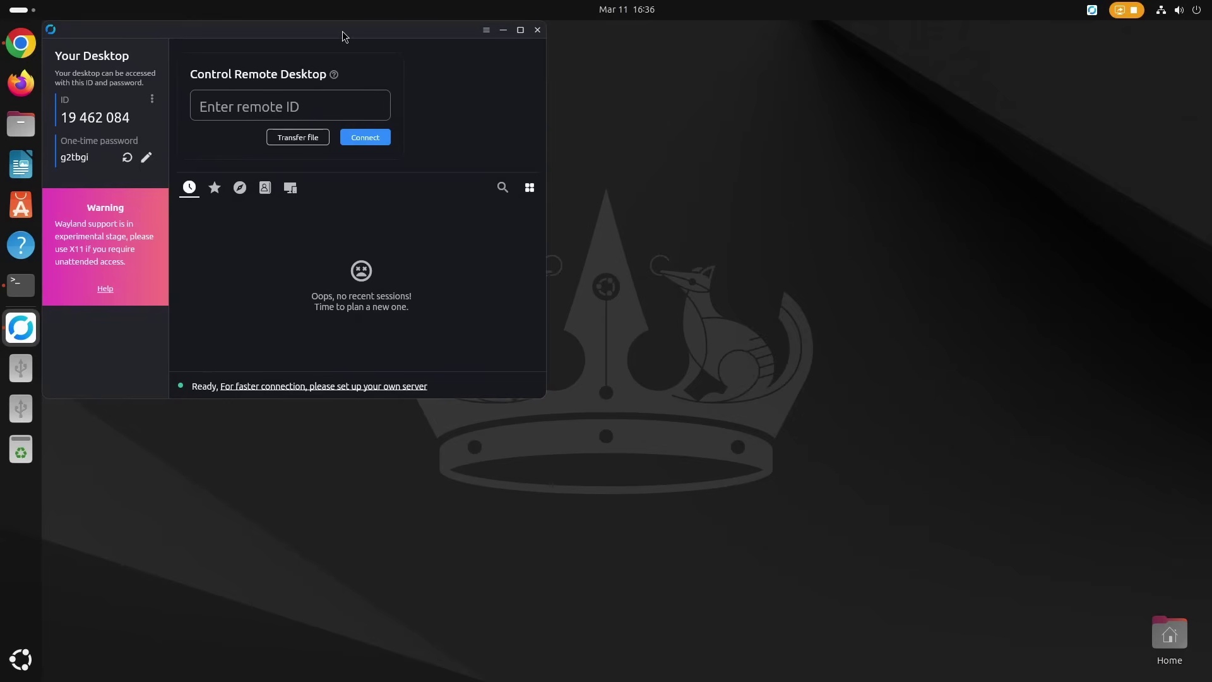
drag(344, 36, 576, 143)
- Unlock RustDesk's Security settings with the admin password and enable direct IP access on port 21118
click(384, 206)
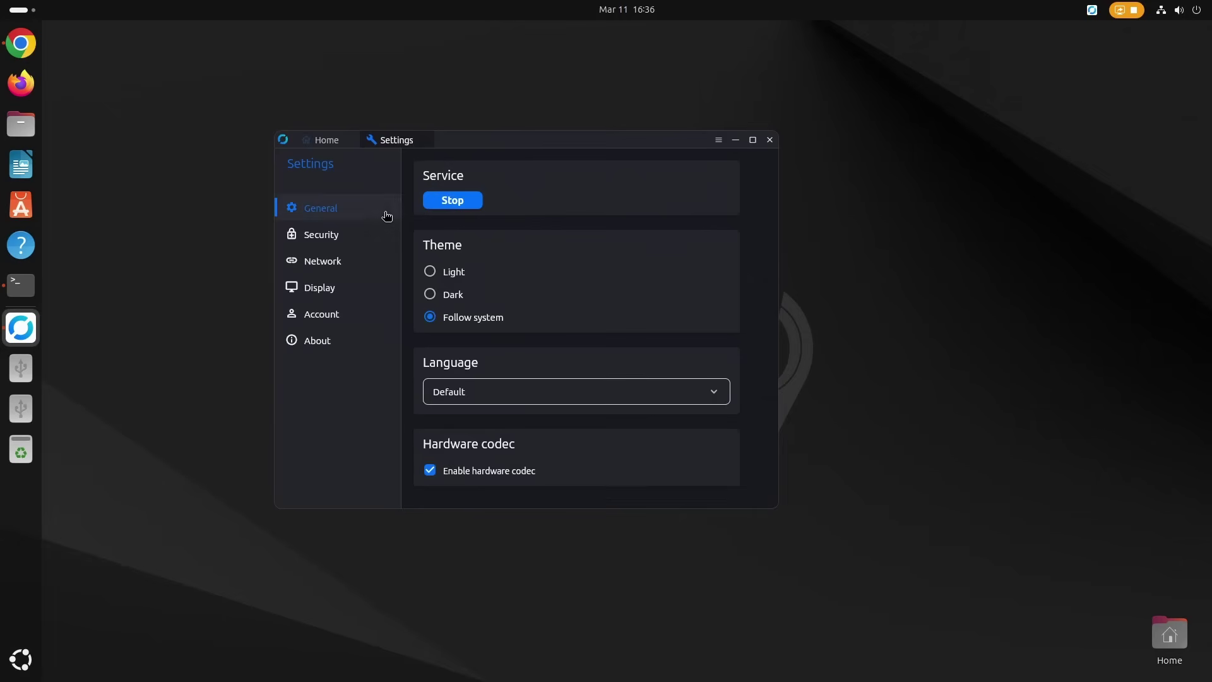
click(329, 262)
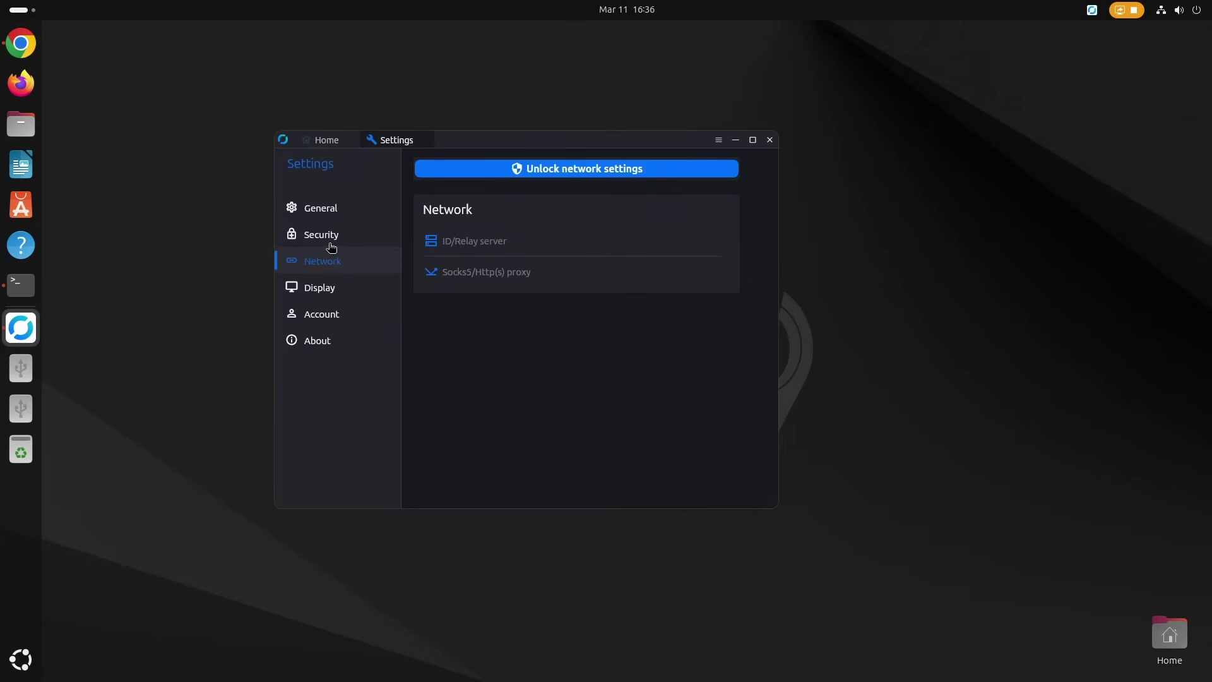
click(331, 243)
click(598, 172)
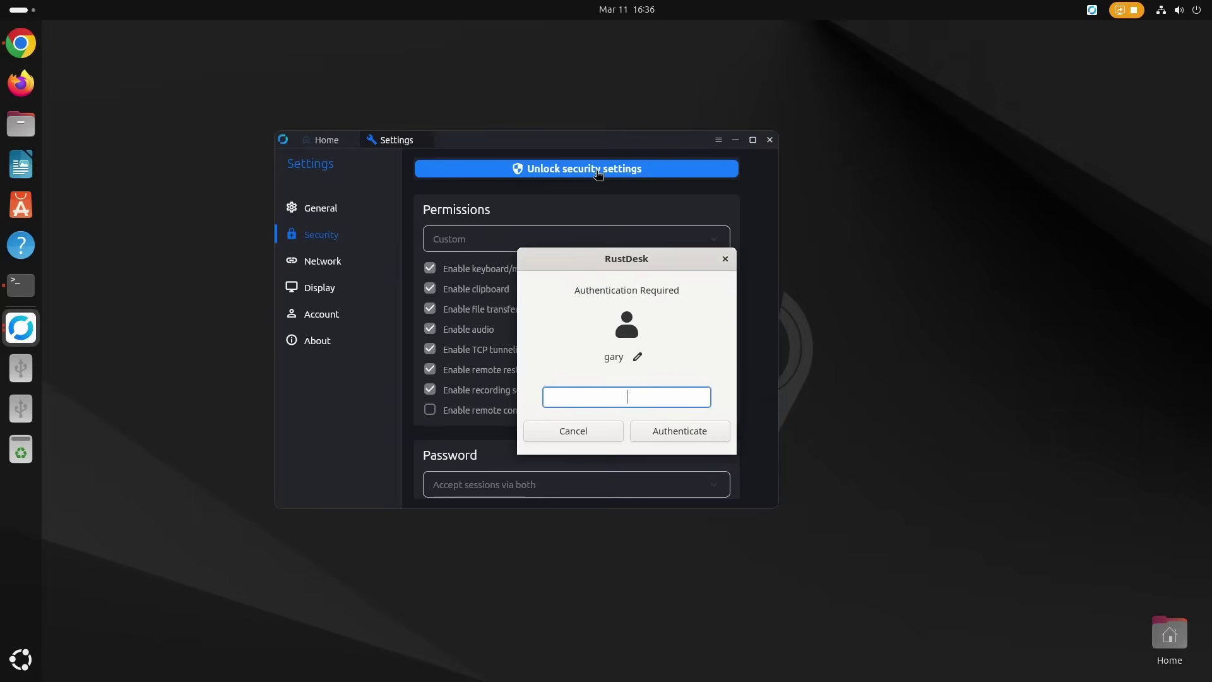
text(•••)
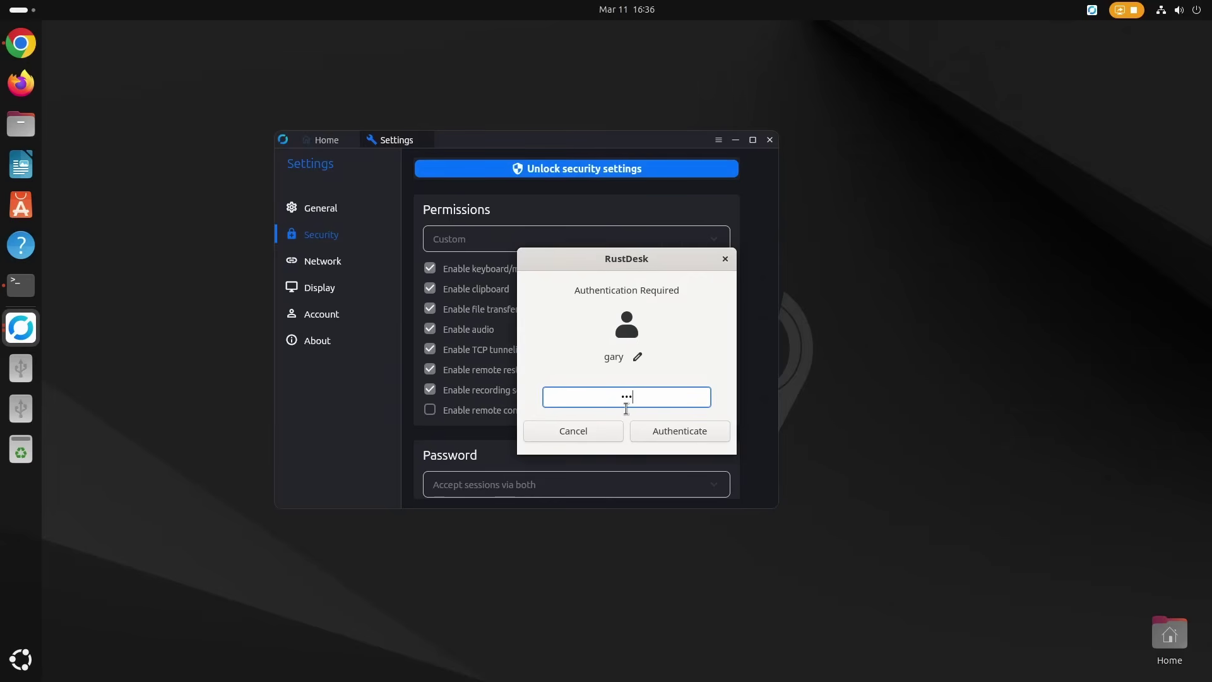
text(••••••)
key(Return)
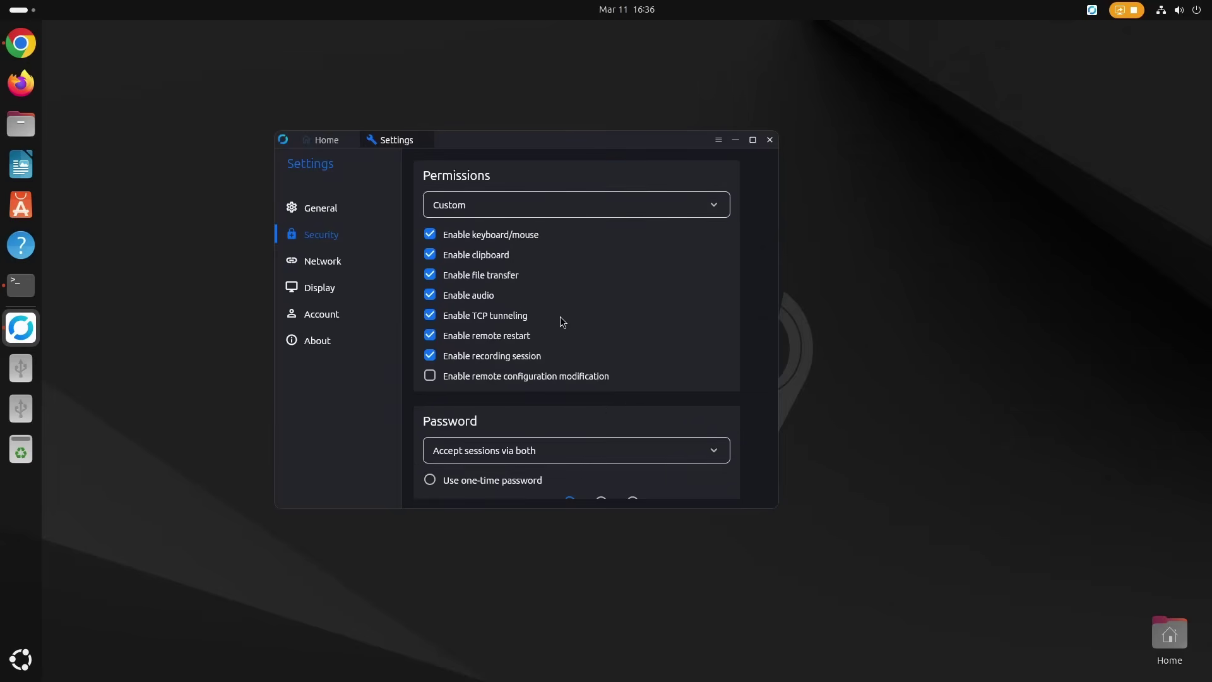
scroll(560, 316, down, 10)
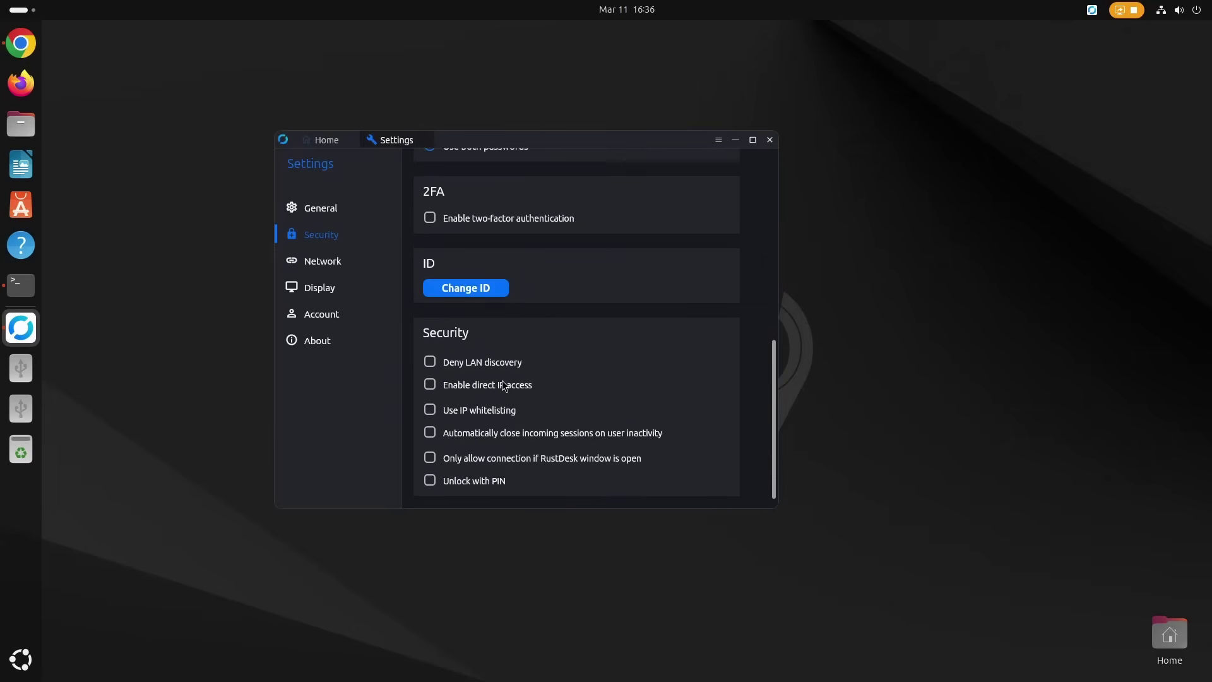
click(496, 387)
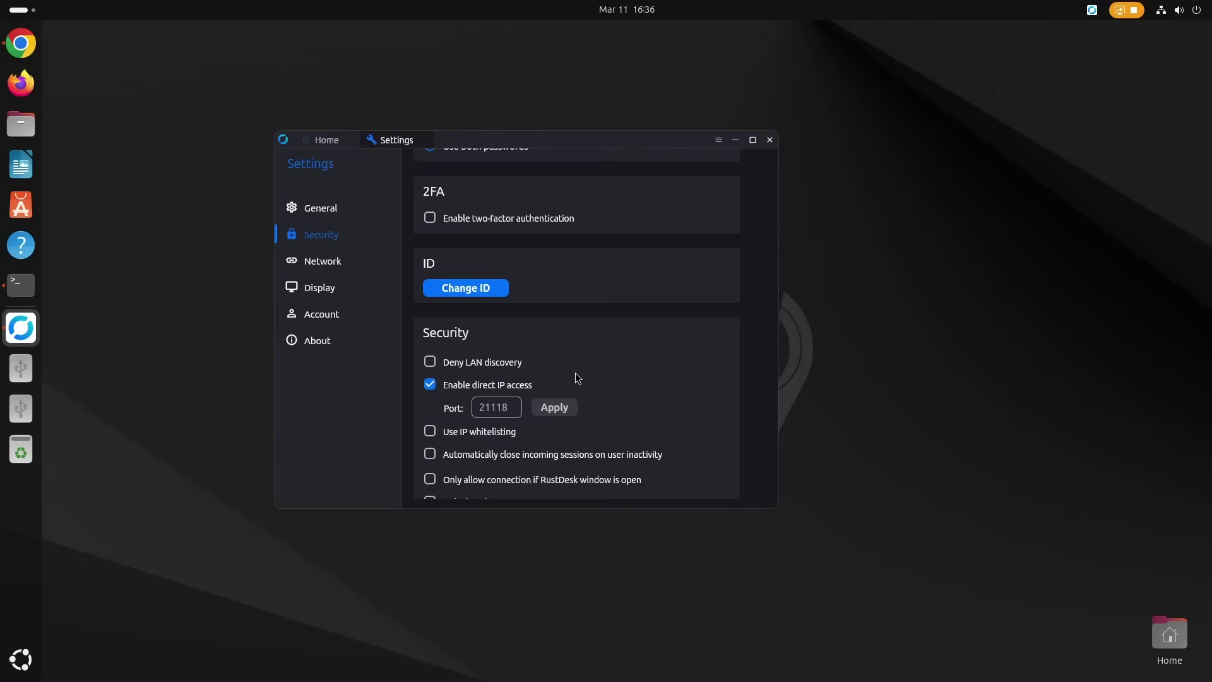
scroll(576, 377, up, 5)
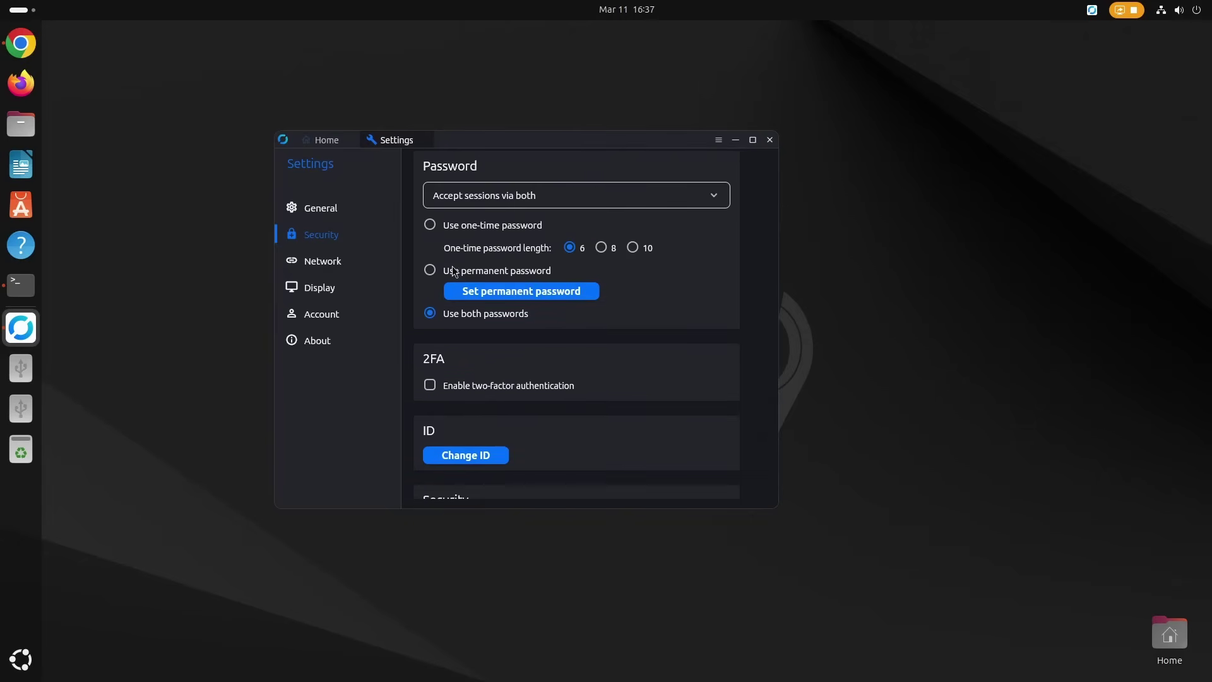
- Set the same permanent password on the Ubuntu machine and save it
click(453, 272)
click(466, 275)
text(A)
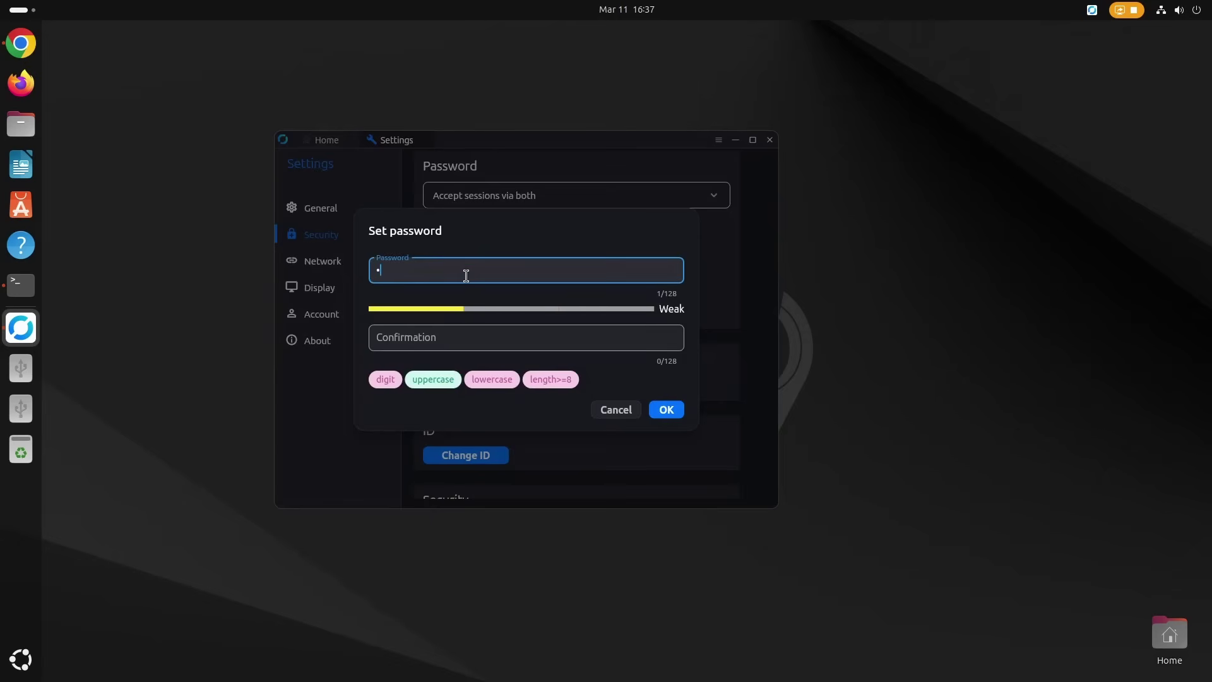
text(bc12345)
key(Tab)
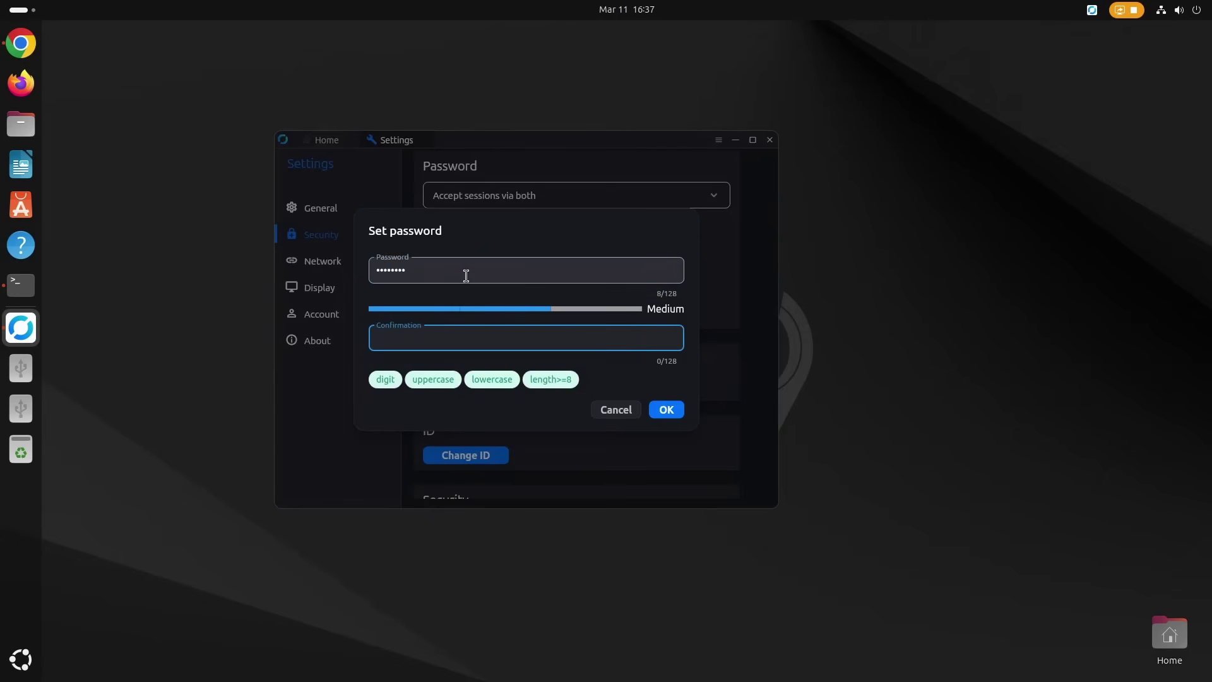
text(Abc12345)
click(667, 410)
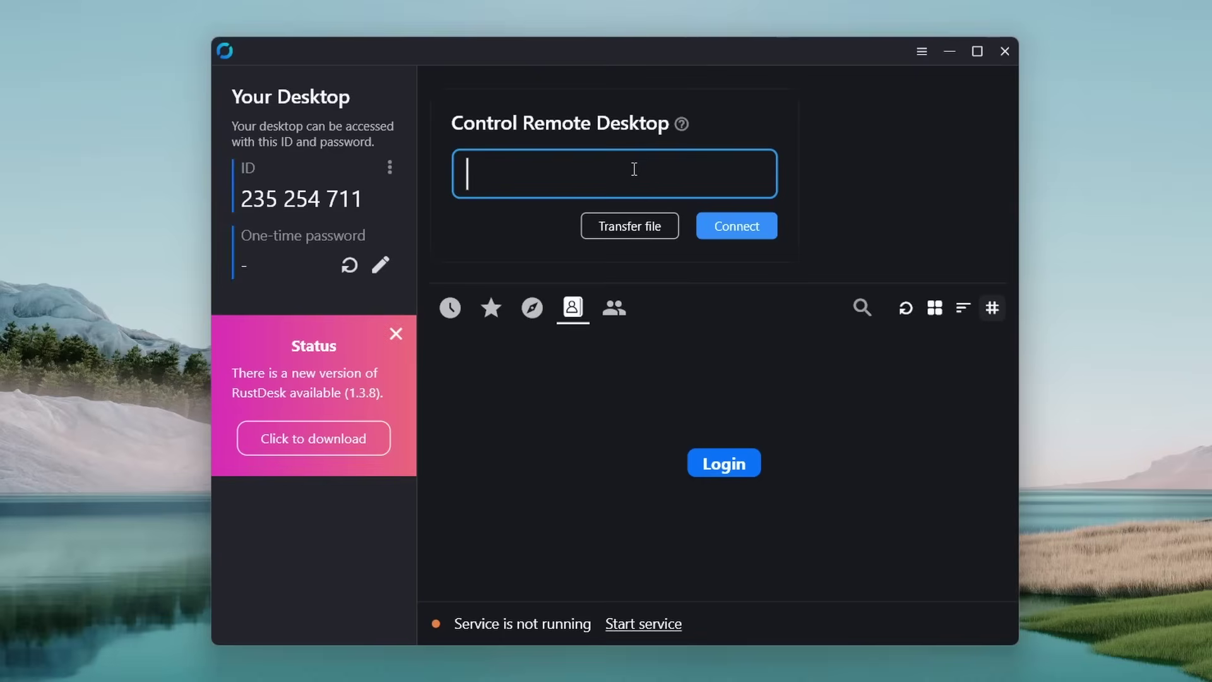
- Connect to the Ubuntu machine um300 with its password, which fails with the Wayland login-screen error
text(um)
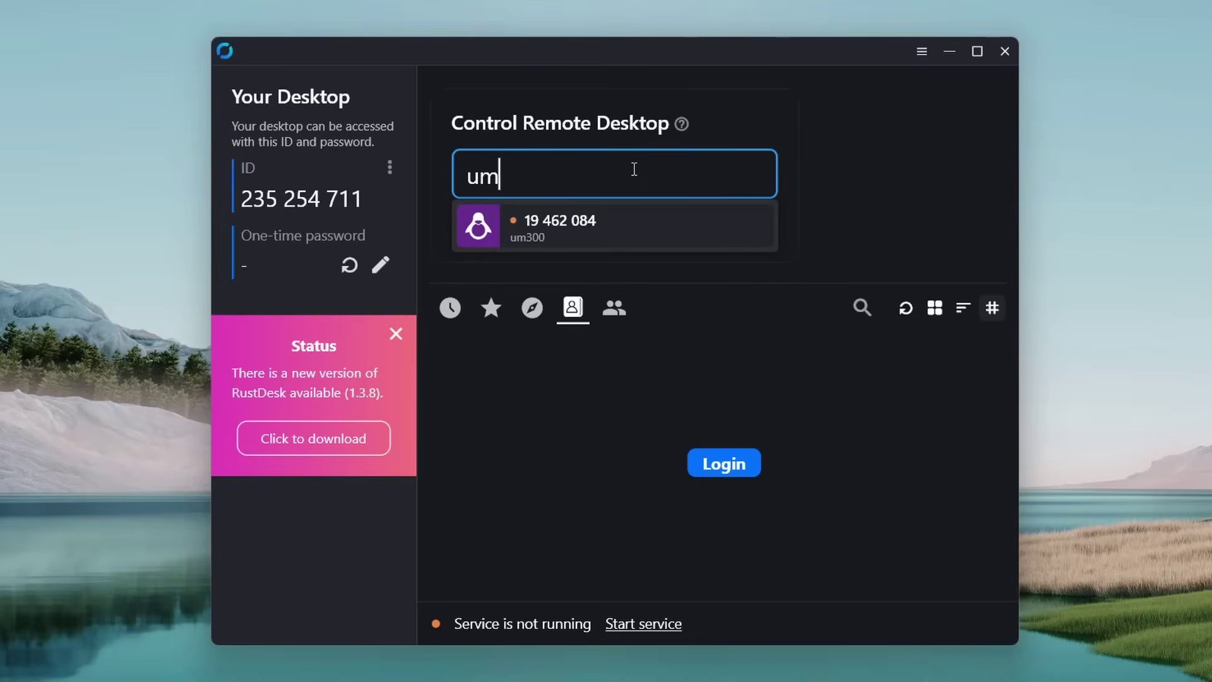
text(300)
click(583, 227)
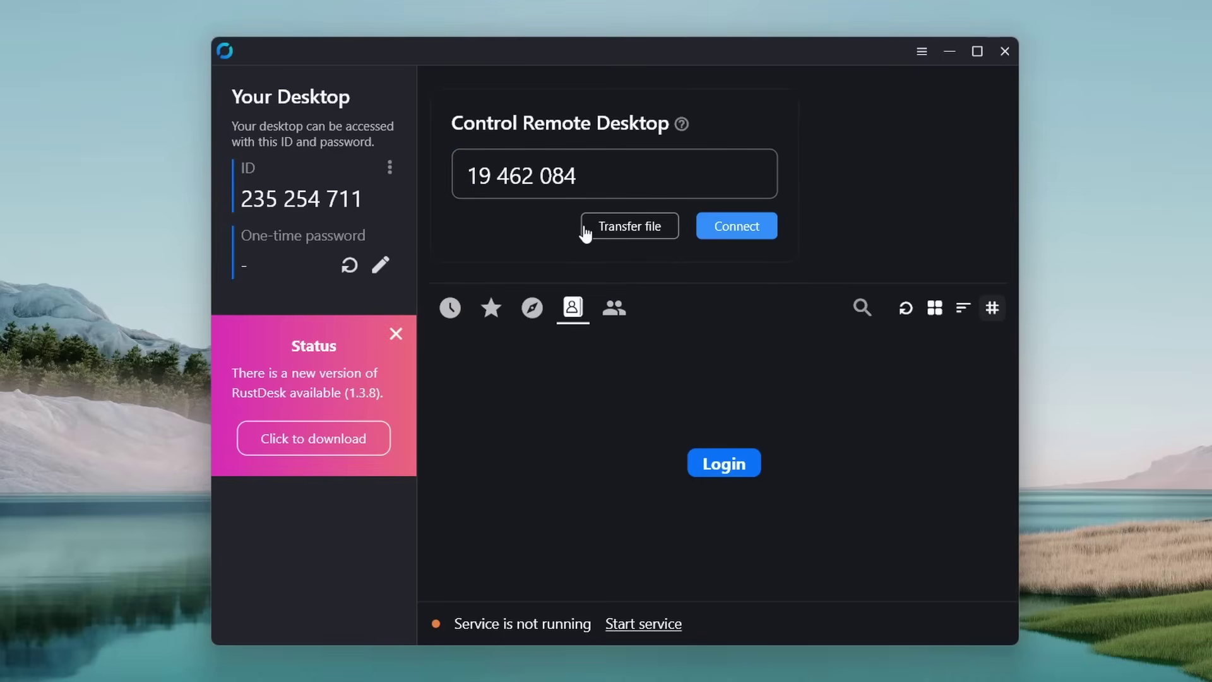
click(737, 227)
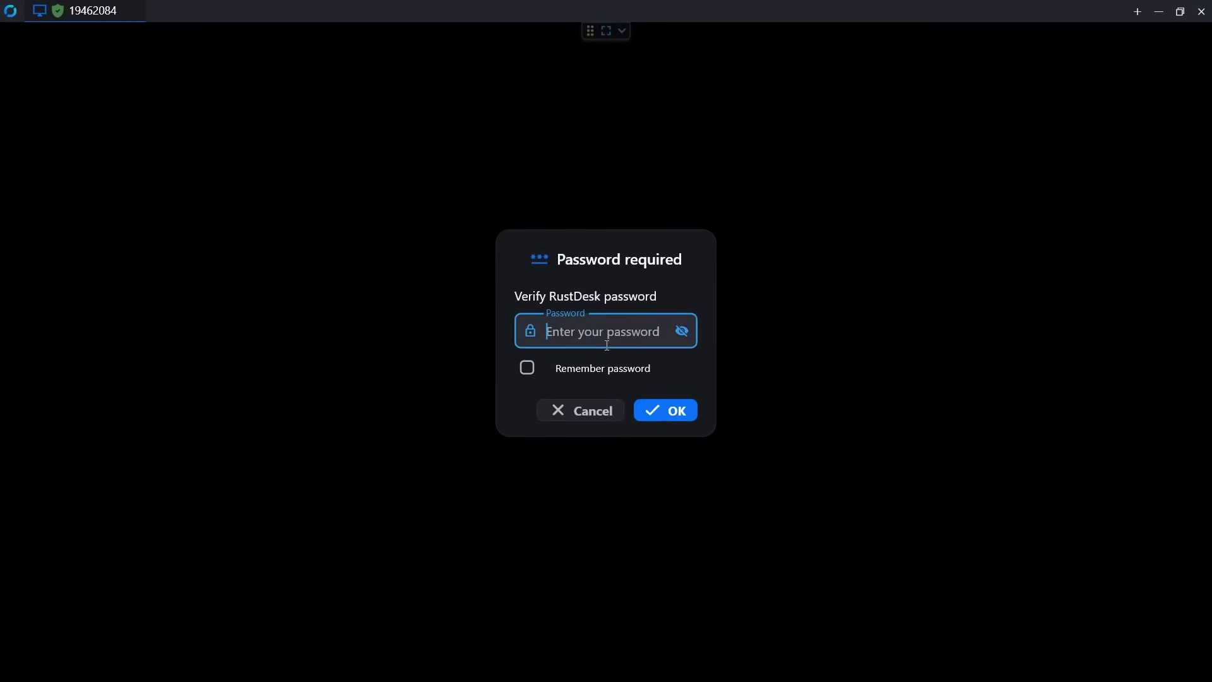
text(********)
click(680, 414)
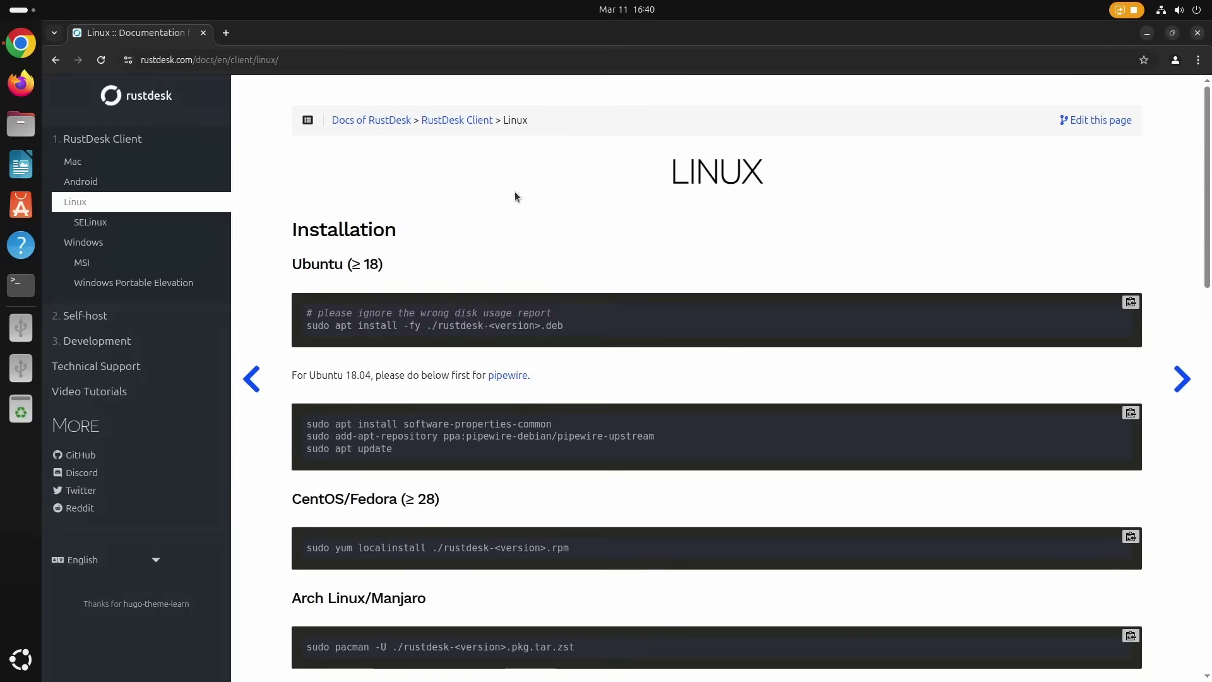
- Scroll the RustDesk Linux docs down to the X11 Required / Login Screen section
scroll(514, 192, down, 4)
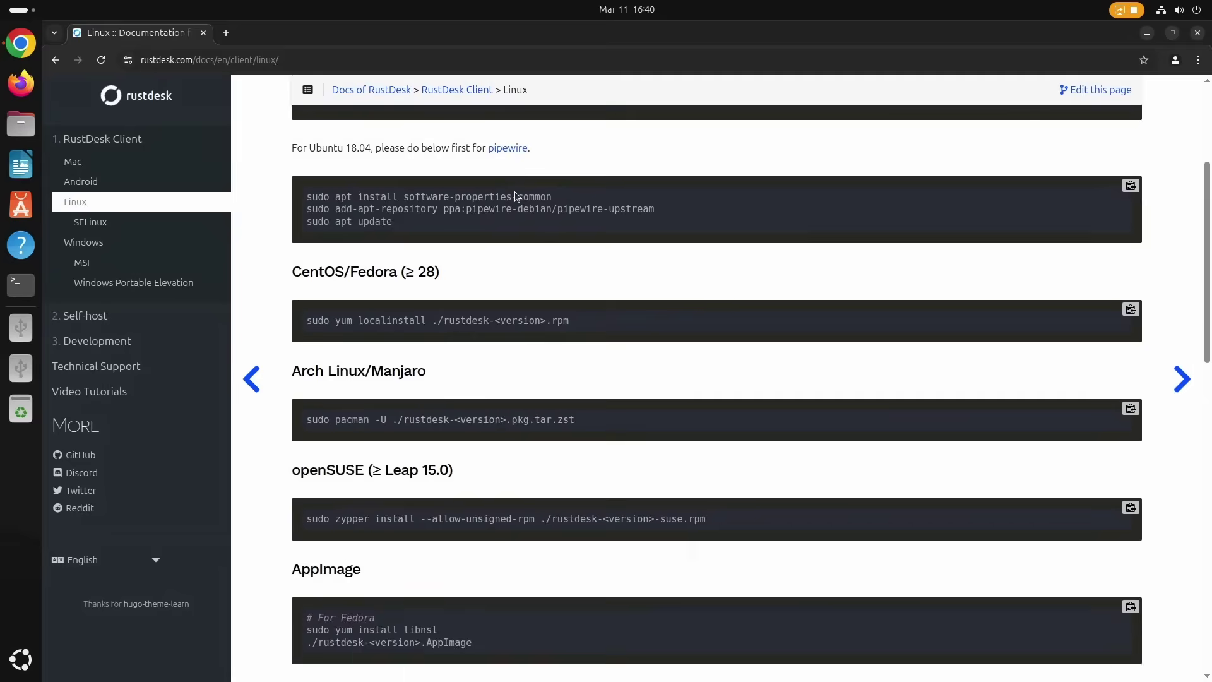
scroll(514, 191, down, 9)
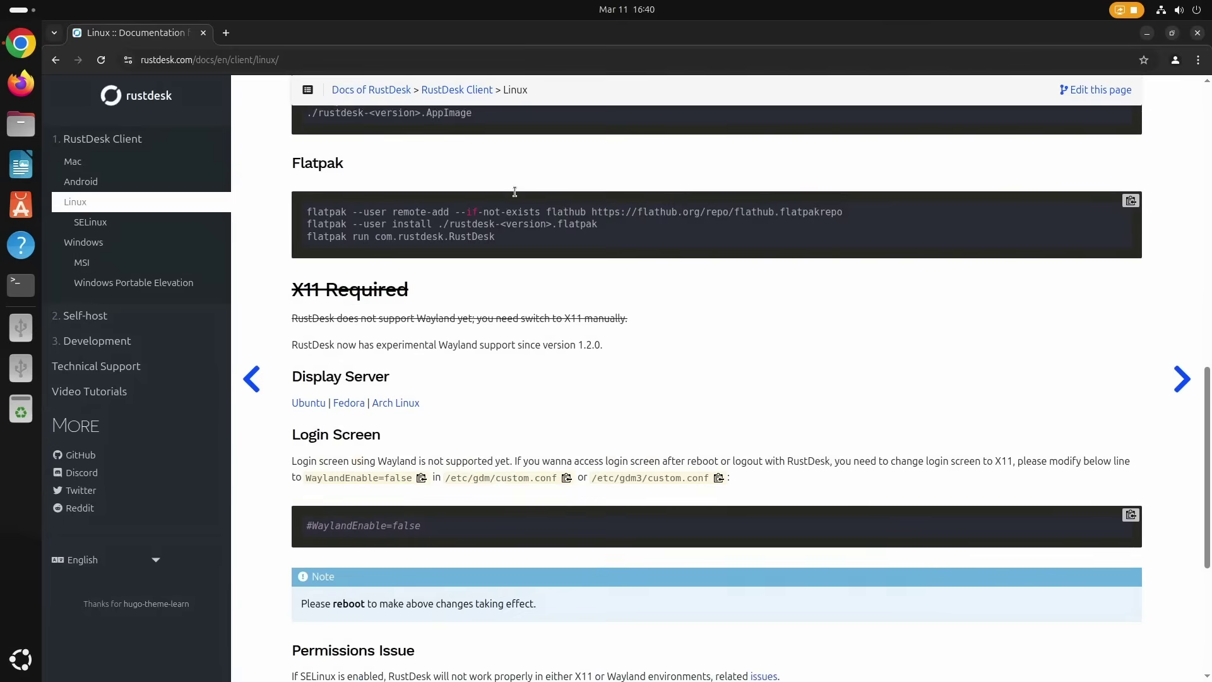
scroll(515, 192, down, 1)
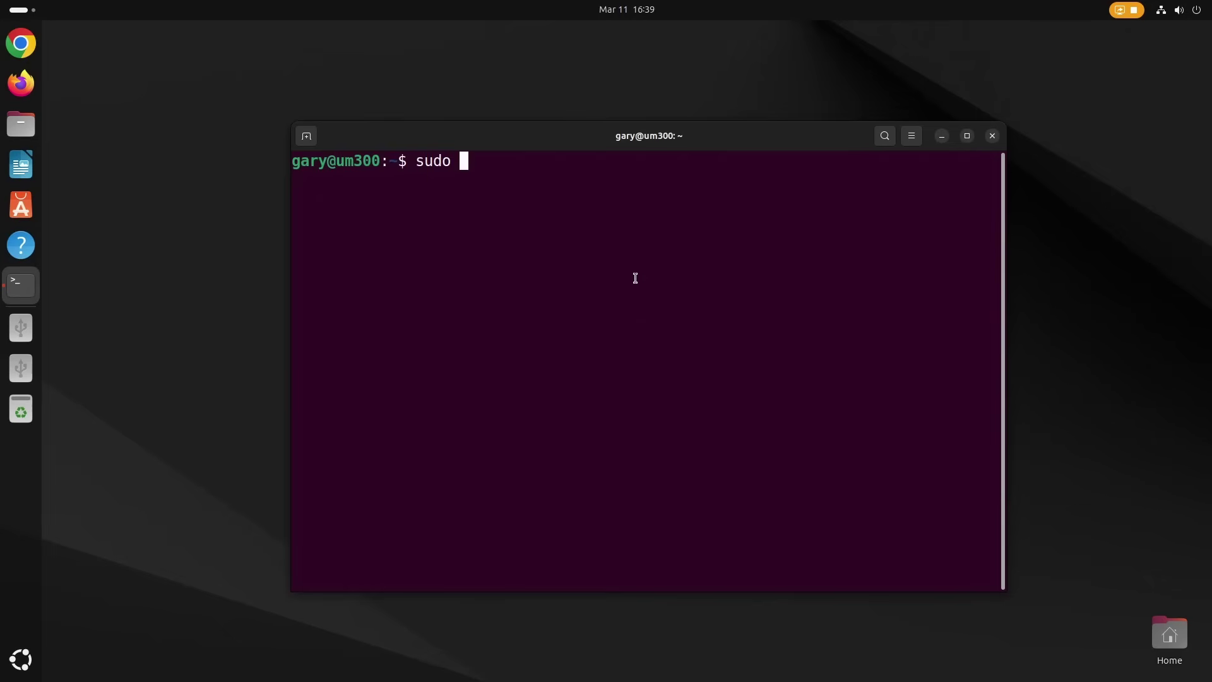
- Open /etc/gdm3/custom.conf in nano with sudo
text(nano)
text(etc/gd)
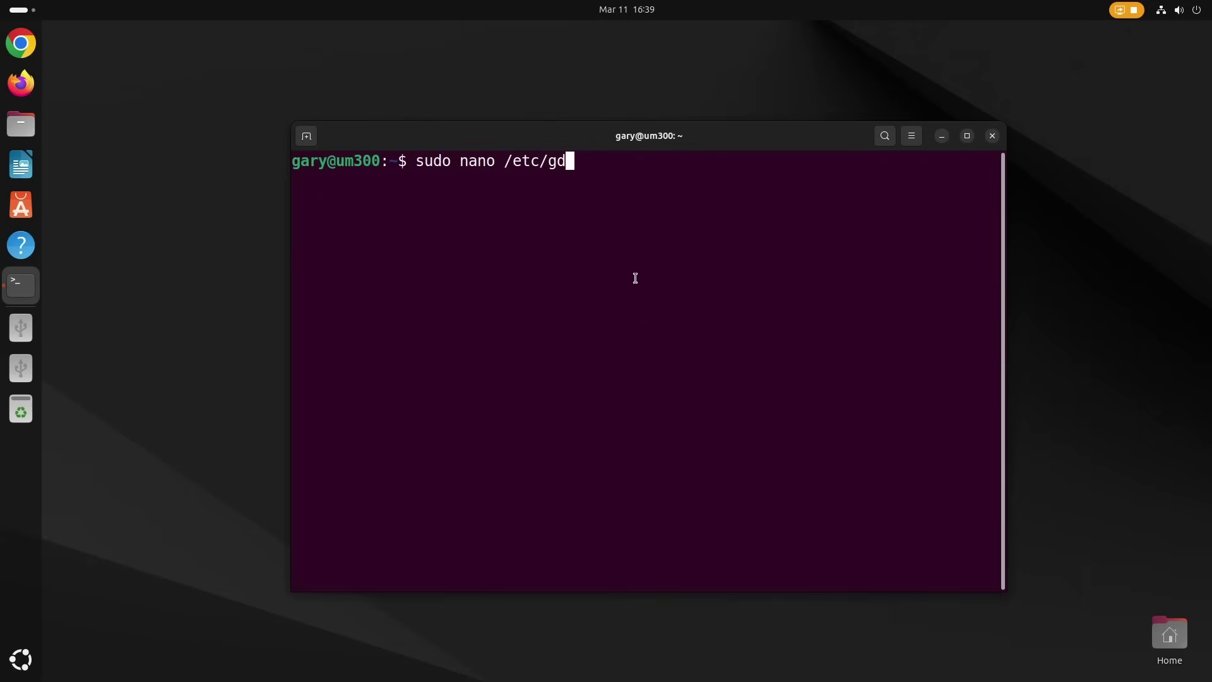
key(Tab)
key(Tab)
text(m3)
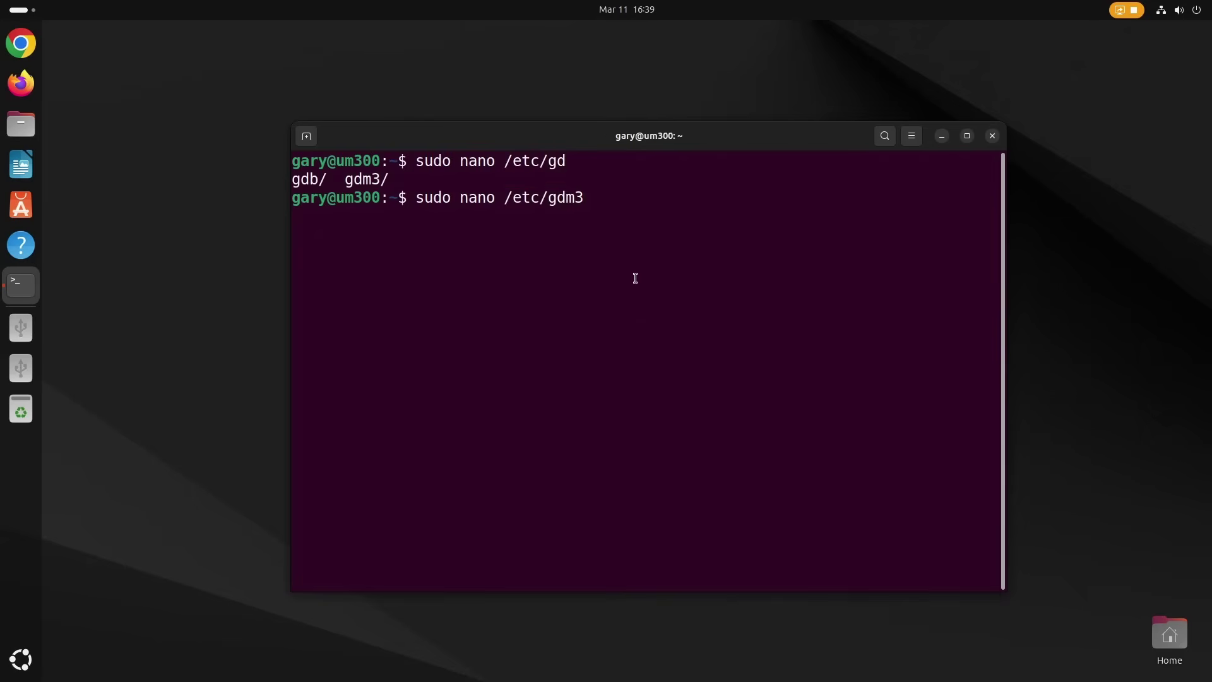
text(/cu)
key(Tab)
key(Return)
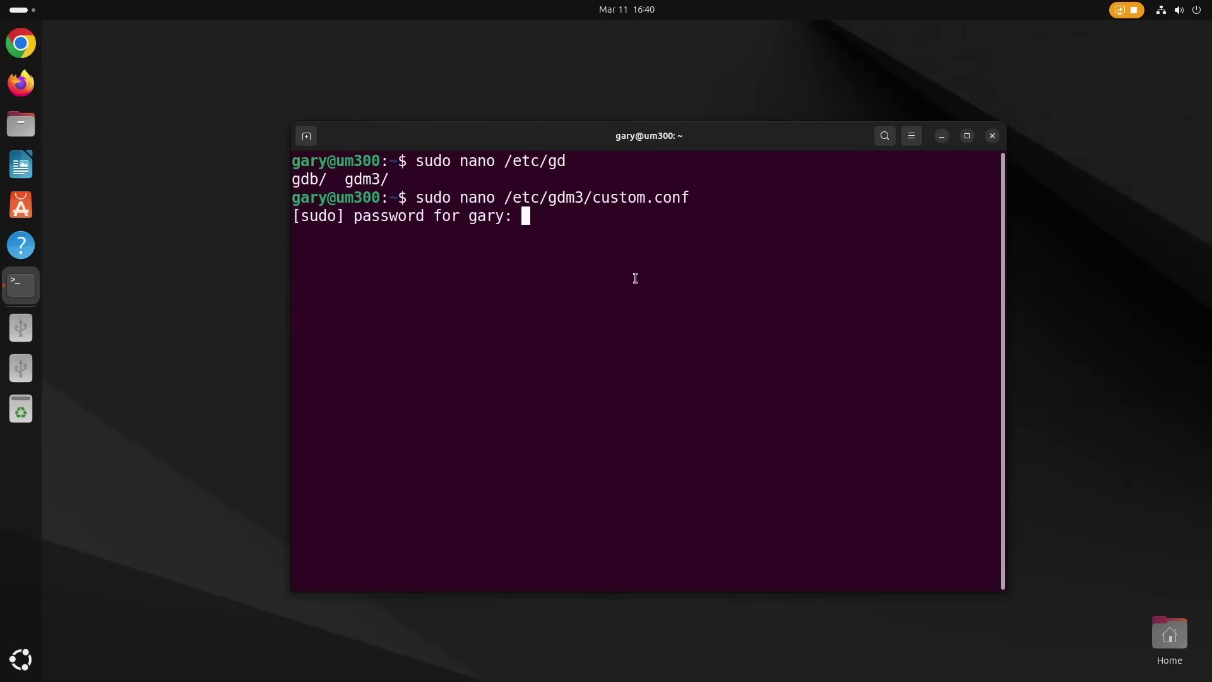
key(Return)
- Uncomment the WaylandEnable=false line and save the file
key(Down)
key(Down)
key(Down)
key(Down)
key(Down)
key(Down)
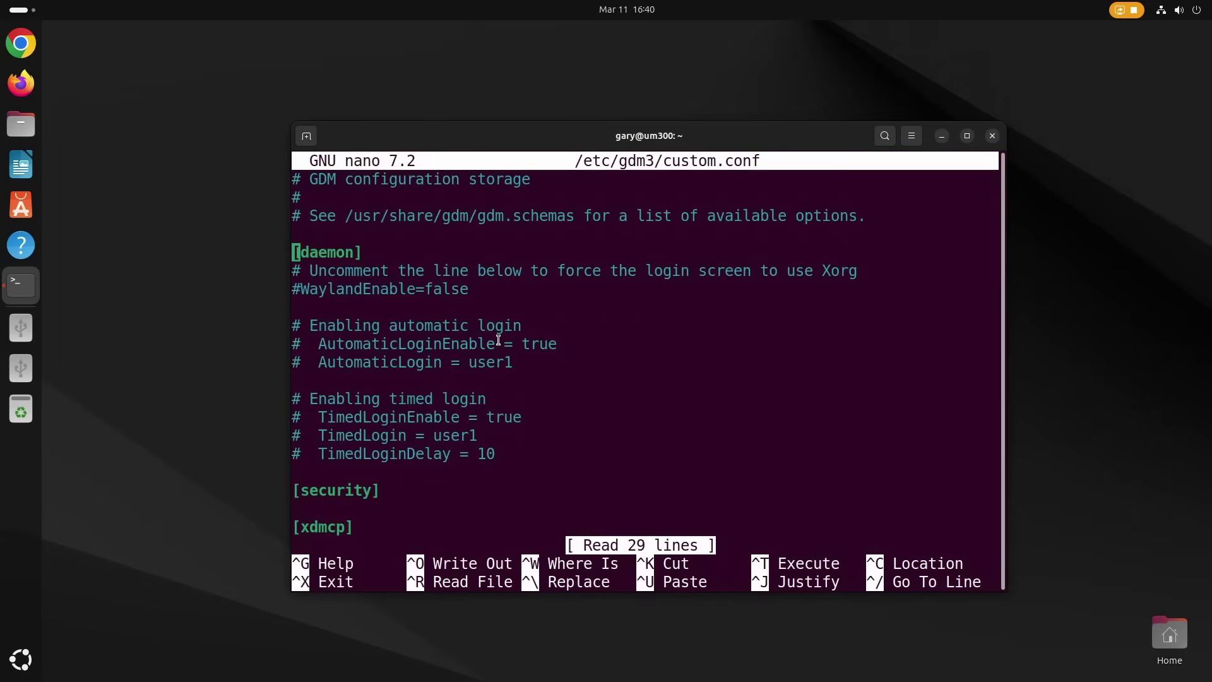
key(Delete)
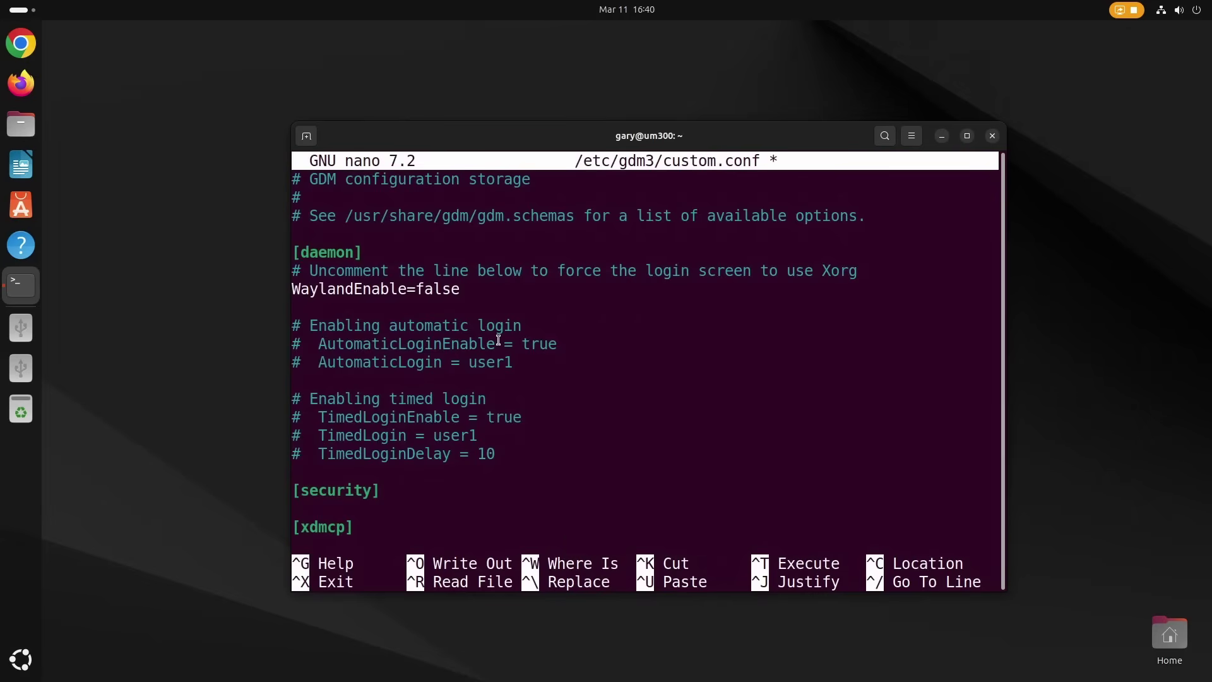
key(ctrl+x)
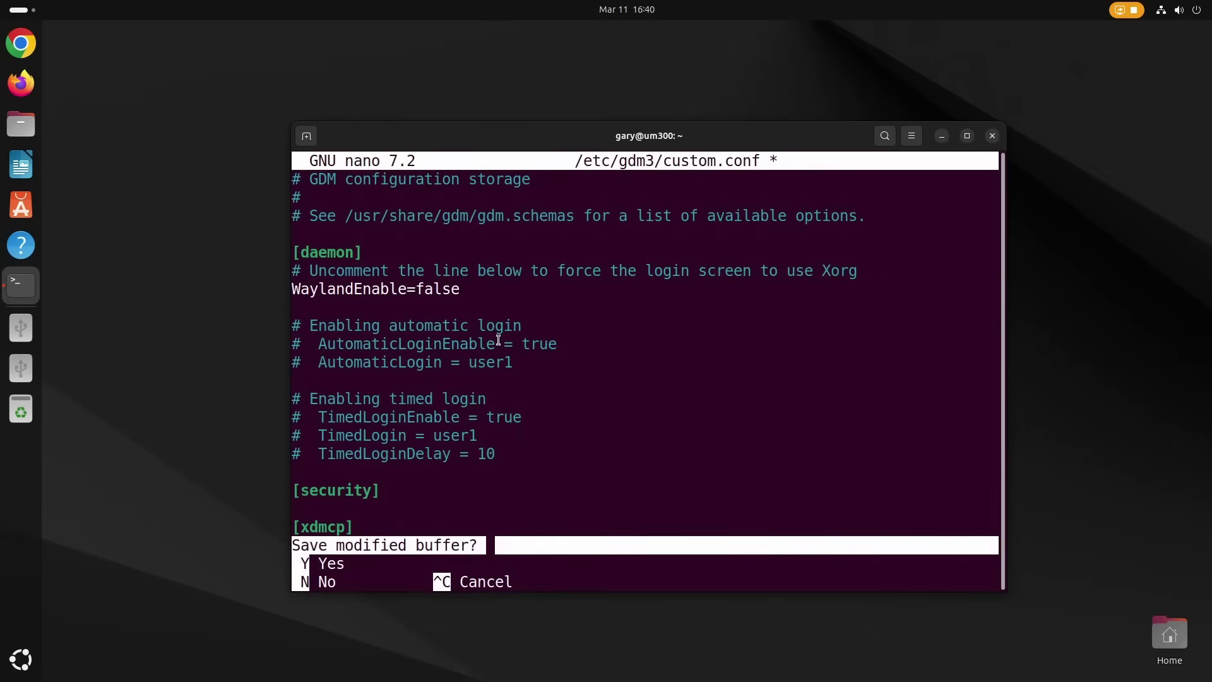
key(y)
key(Return)
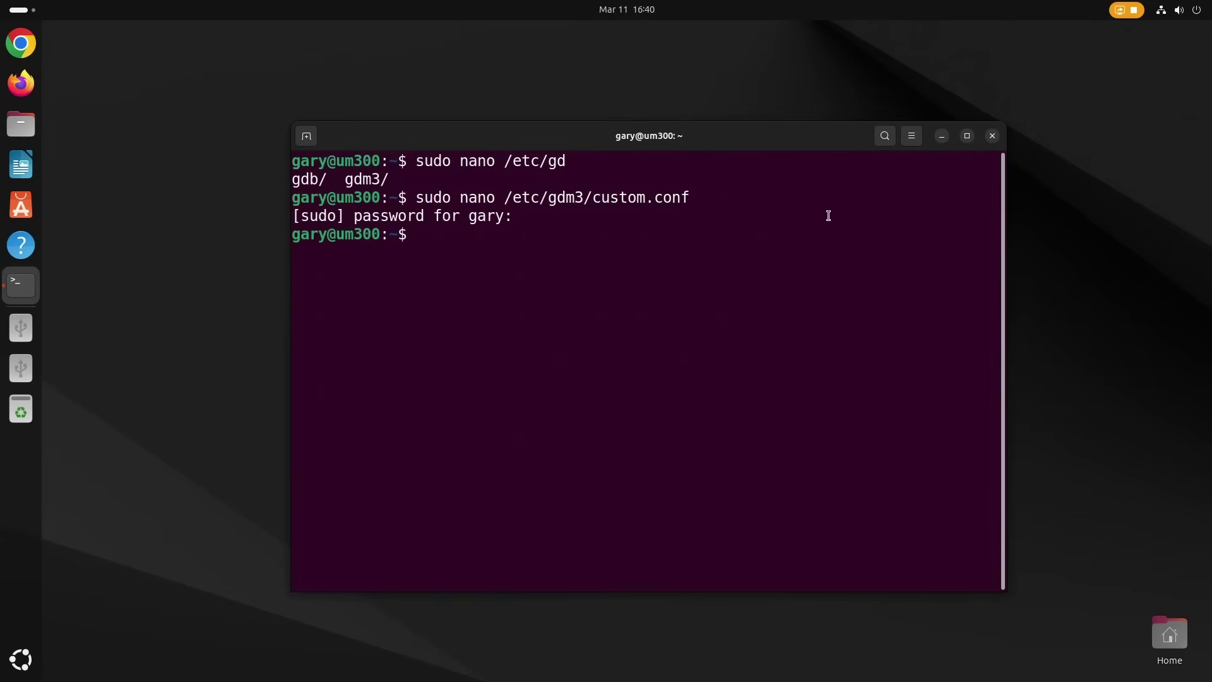
- Close the terminal and restart the Ubuntu machine
key(ctrl+d)
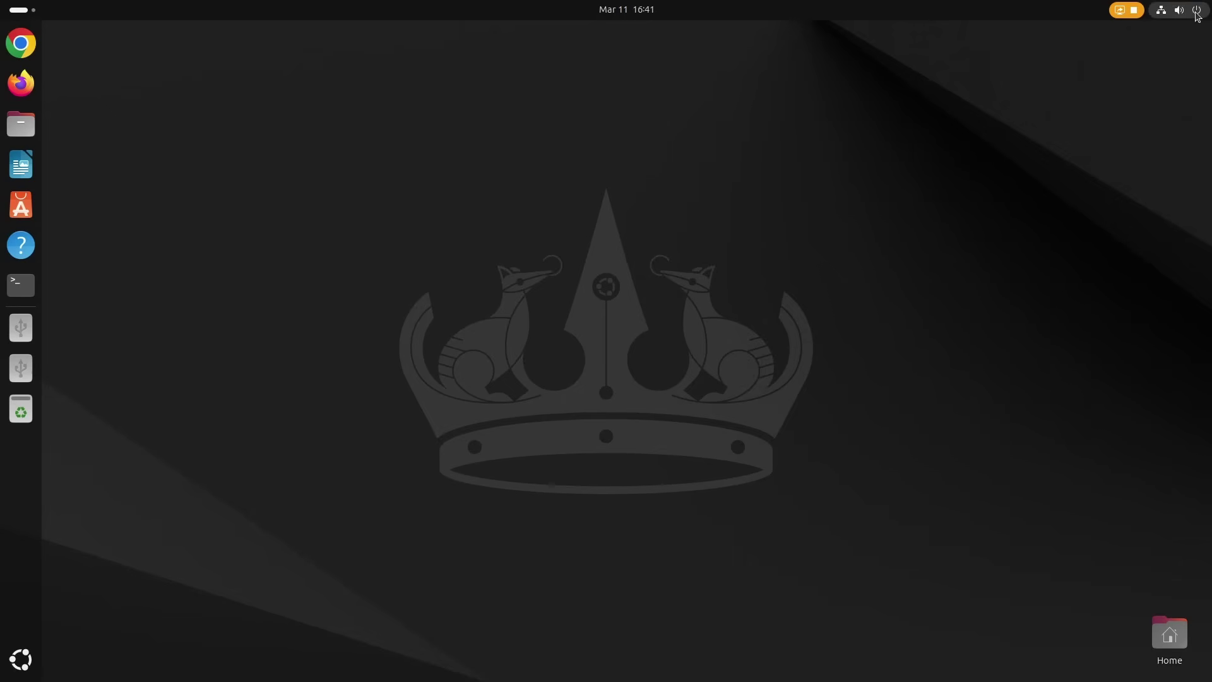
click(1190, 11)
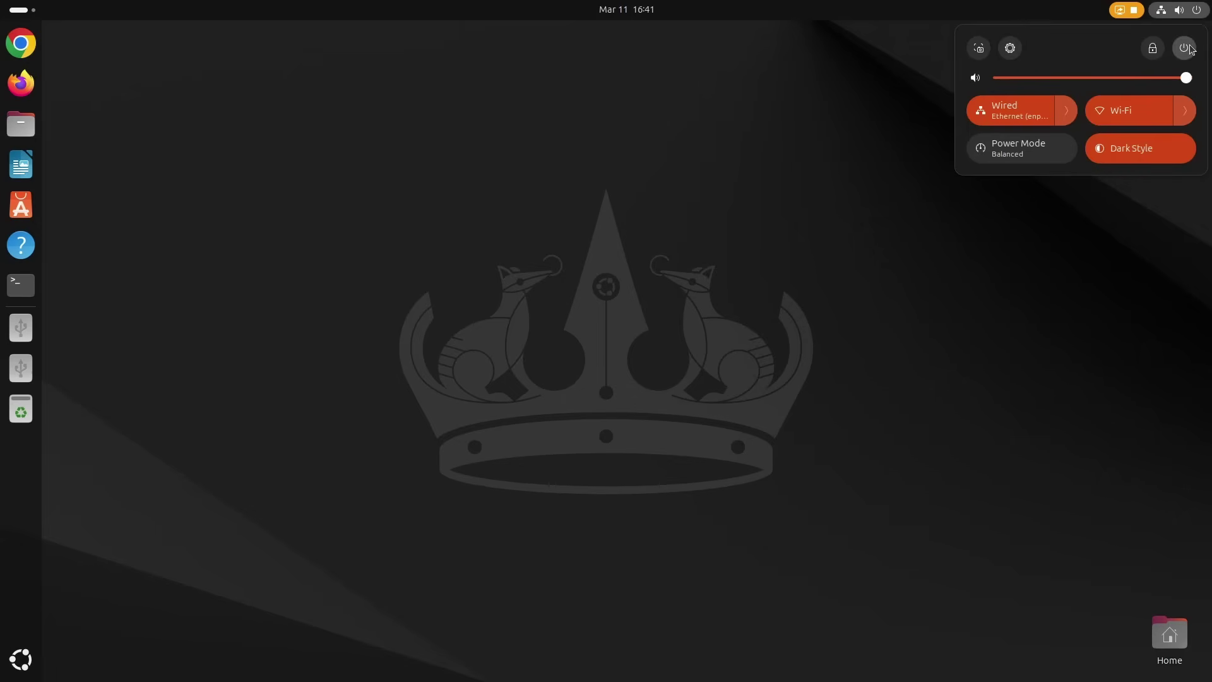
click(1184, 48)
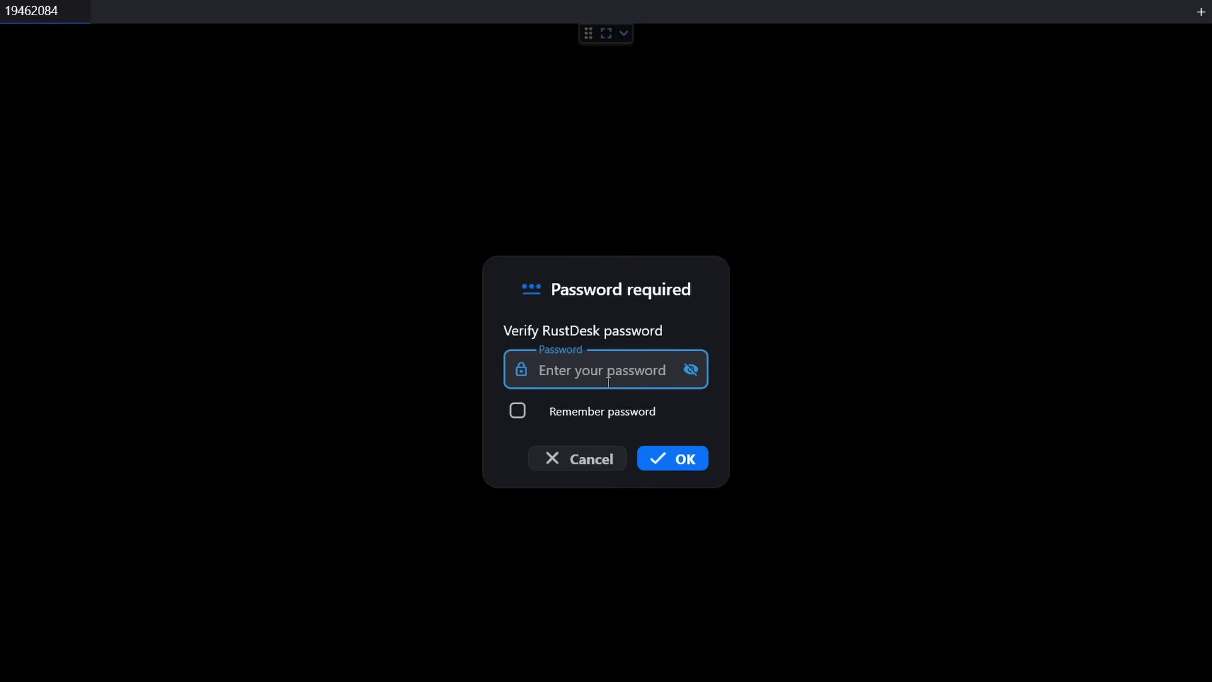
- Reconnect with the RustDesk password and sign in to the Ubuntu desktop as the remote user
text(********)
key(Return)
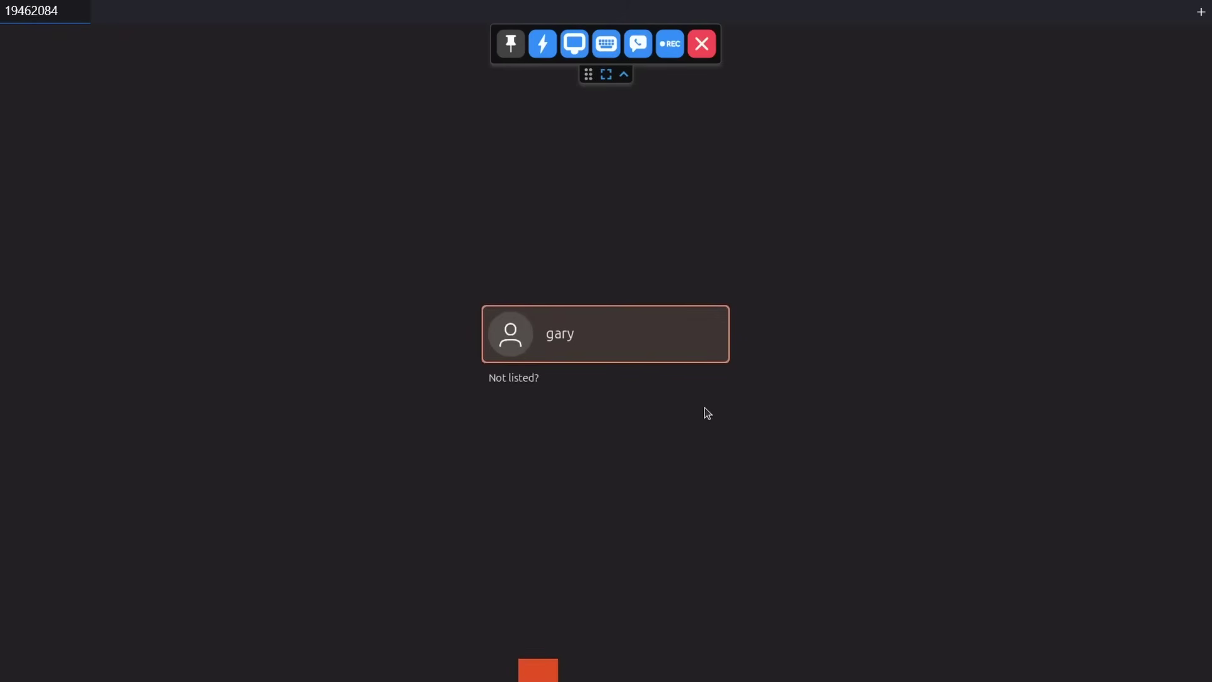
click(611, 336)
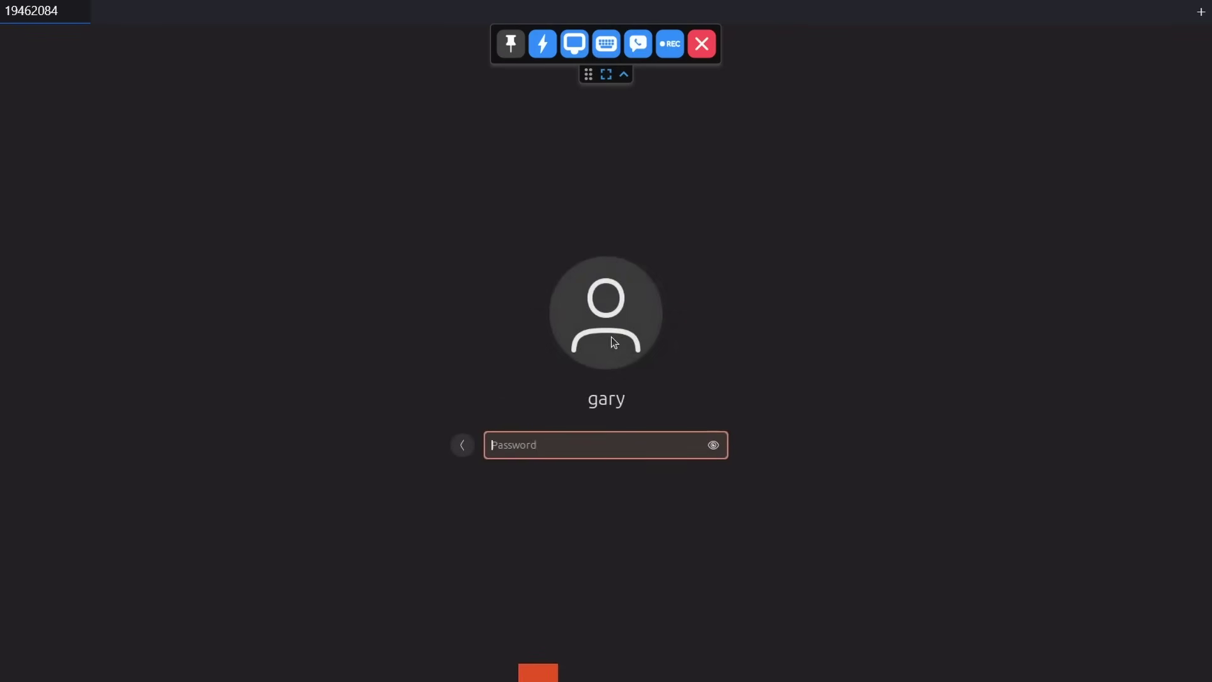
text(********)
key(Return)
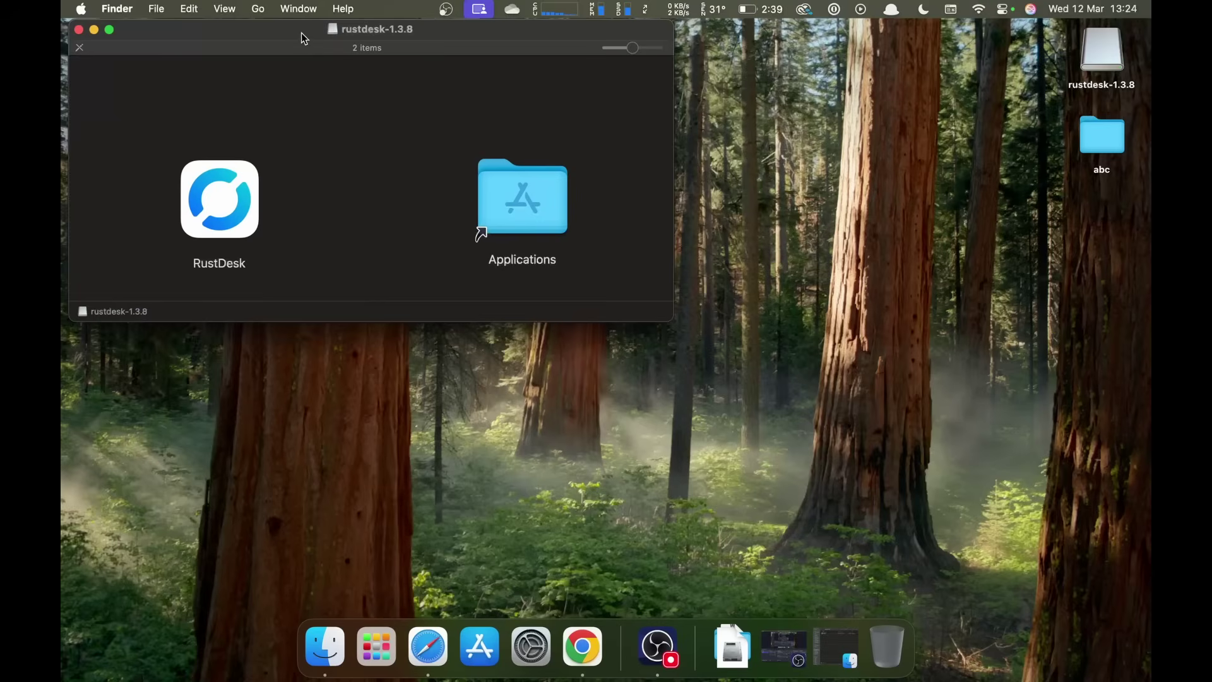
- Copy RustDesk from the rustdesk-1.3.8 disk image into Applications
drag(301, 33, 490, 168)
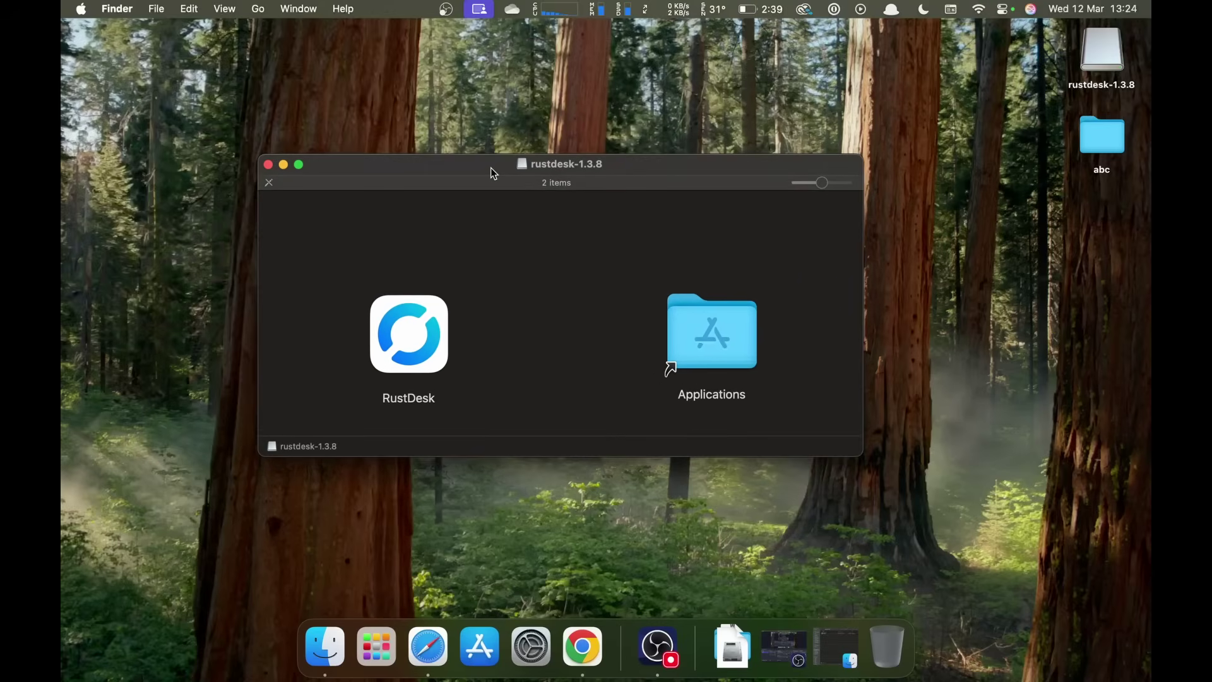
click(411, 345)
drag(411, 345, 730, 340)
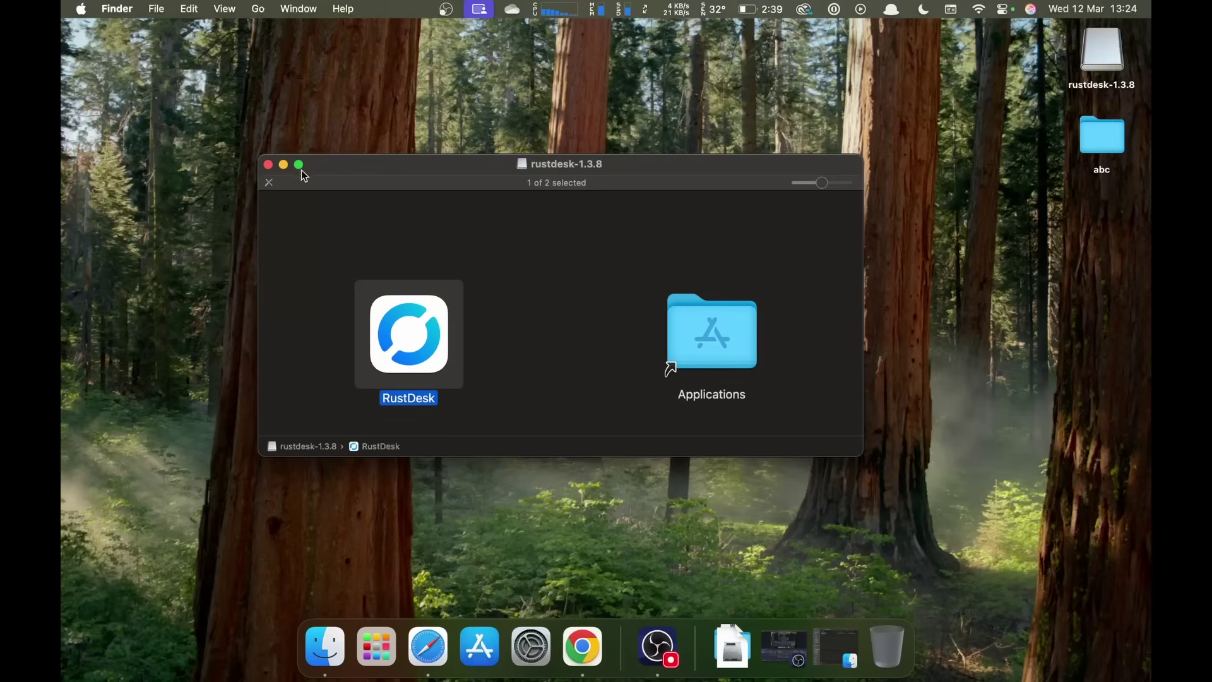
- Launch RustDesk and switch on its Screen & System Audio Recording permission
click(268, 165)
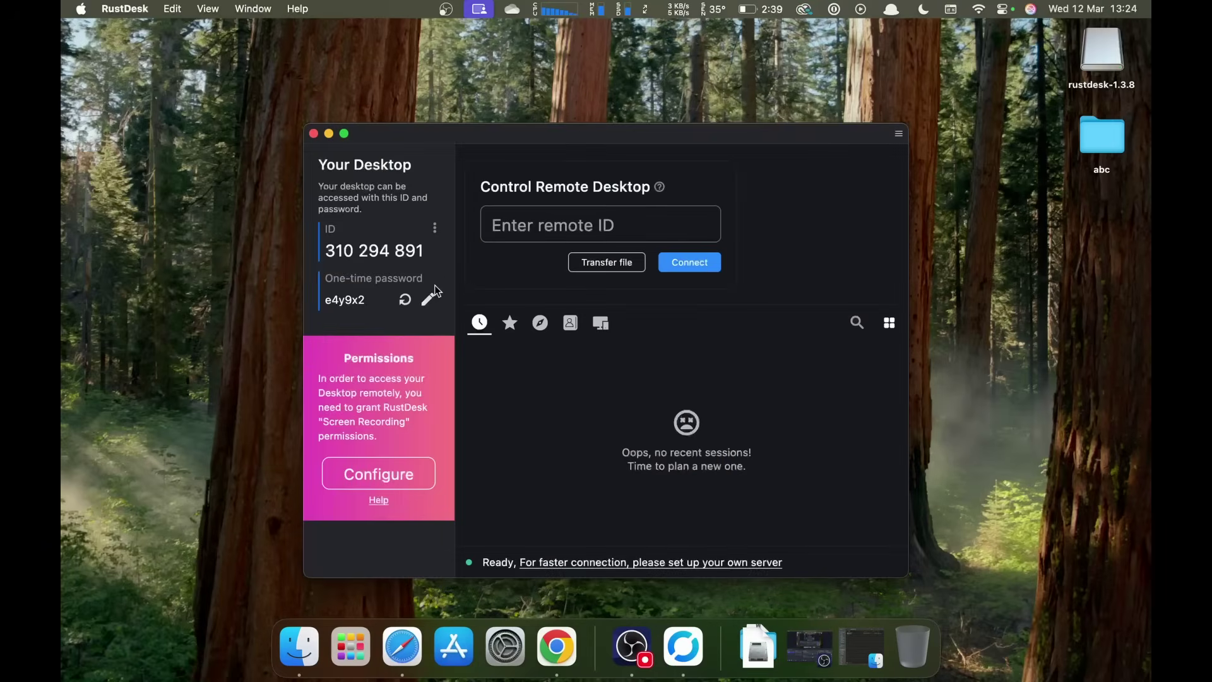
click(385, 477)
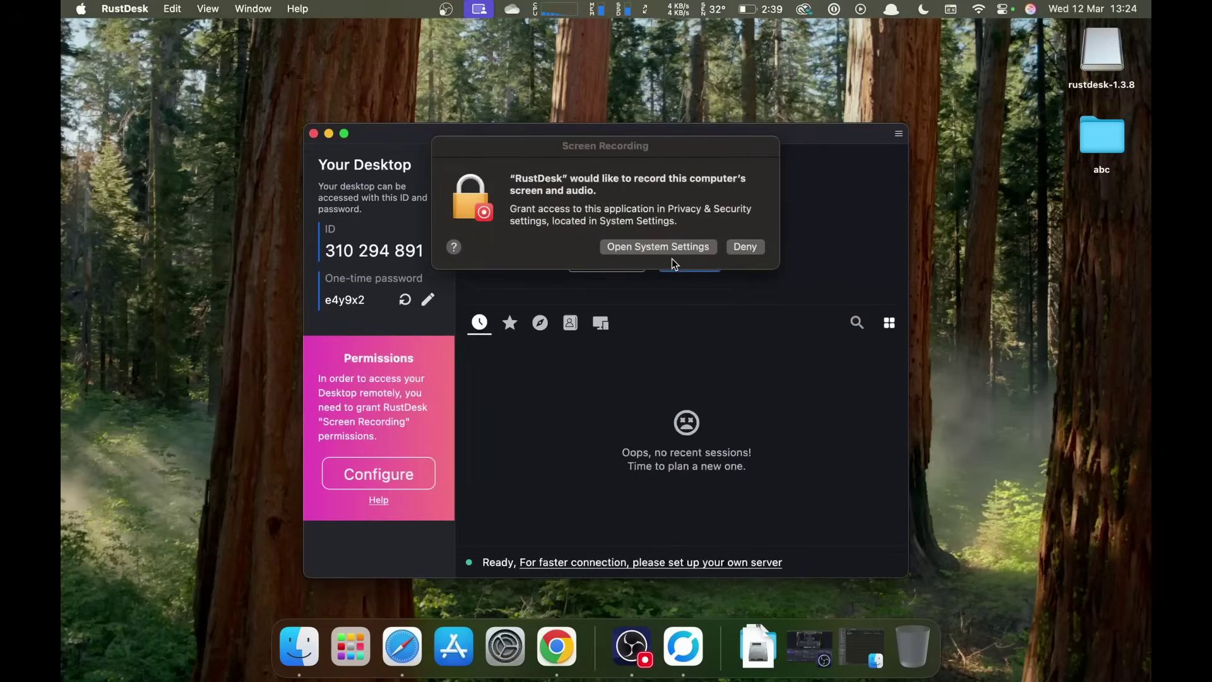
click(673, 252)
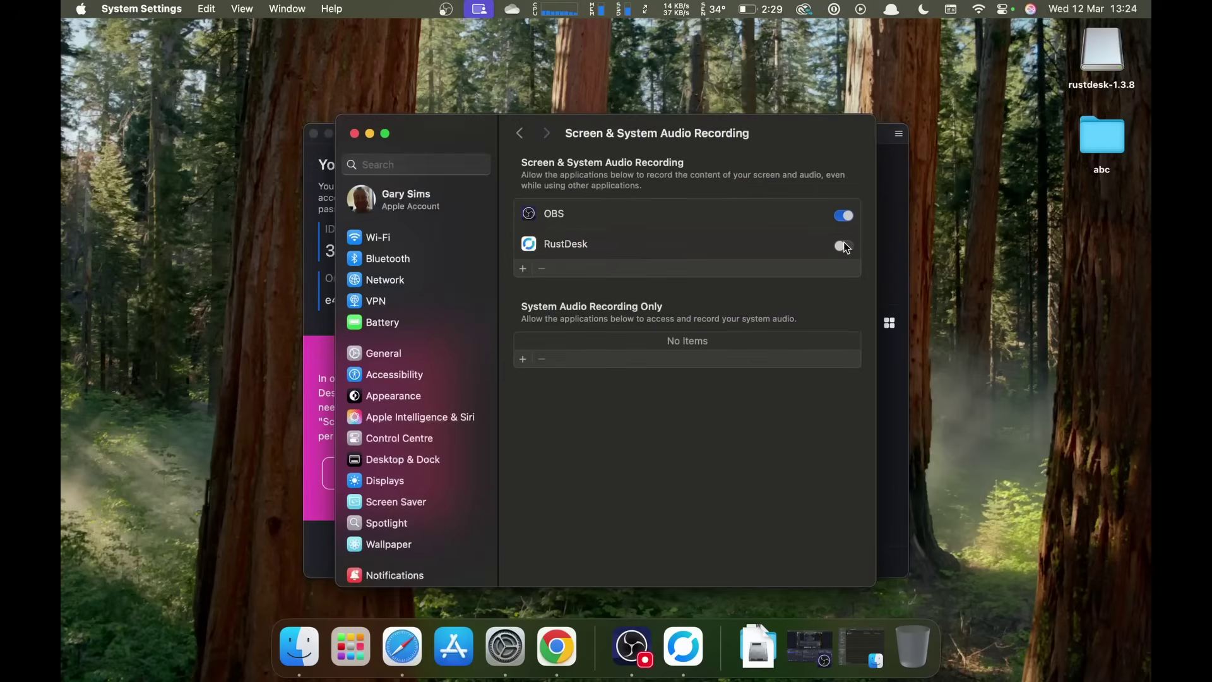
click(843, 246)
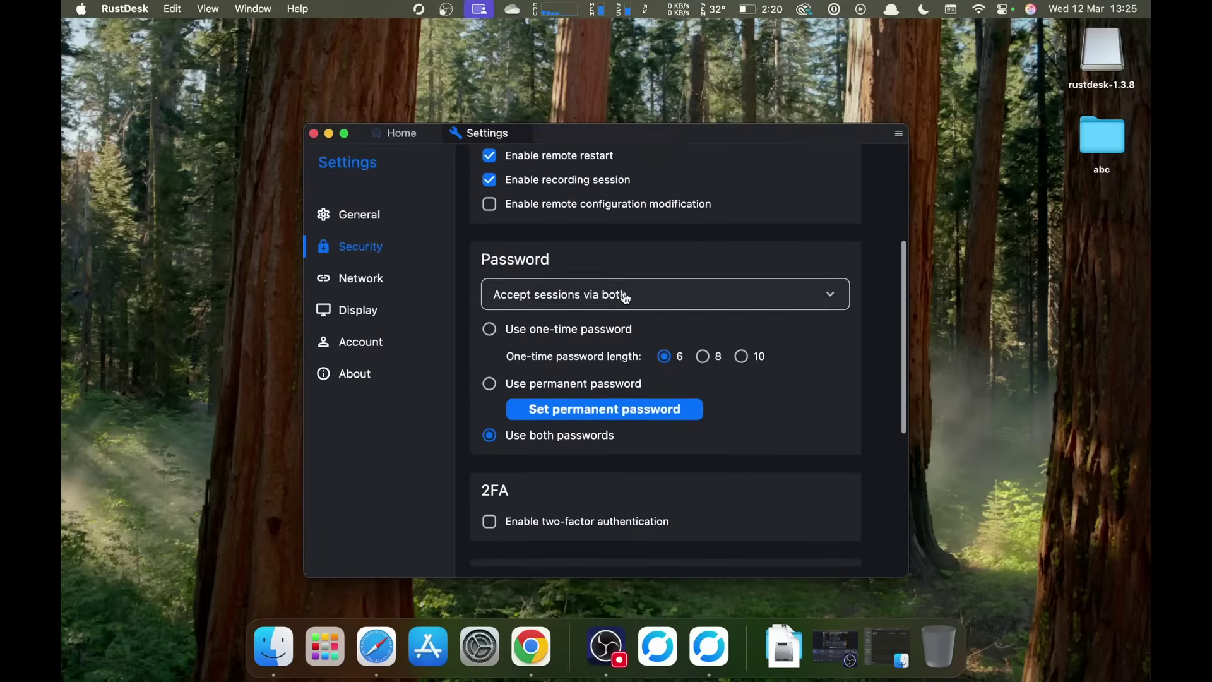
- Enable direct IP access in RustDesk's security settings
scroll(626, 298, down, 5)
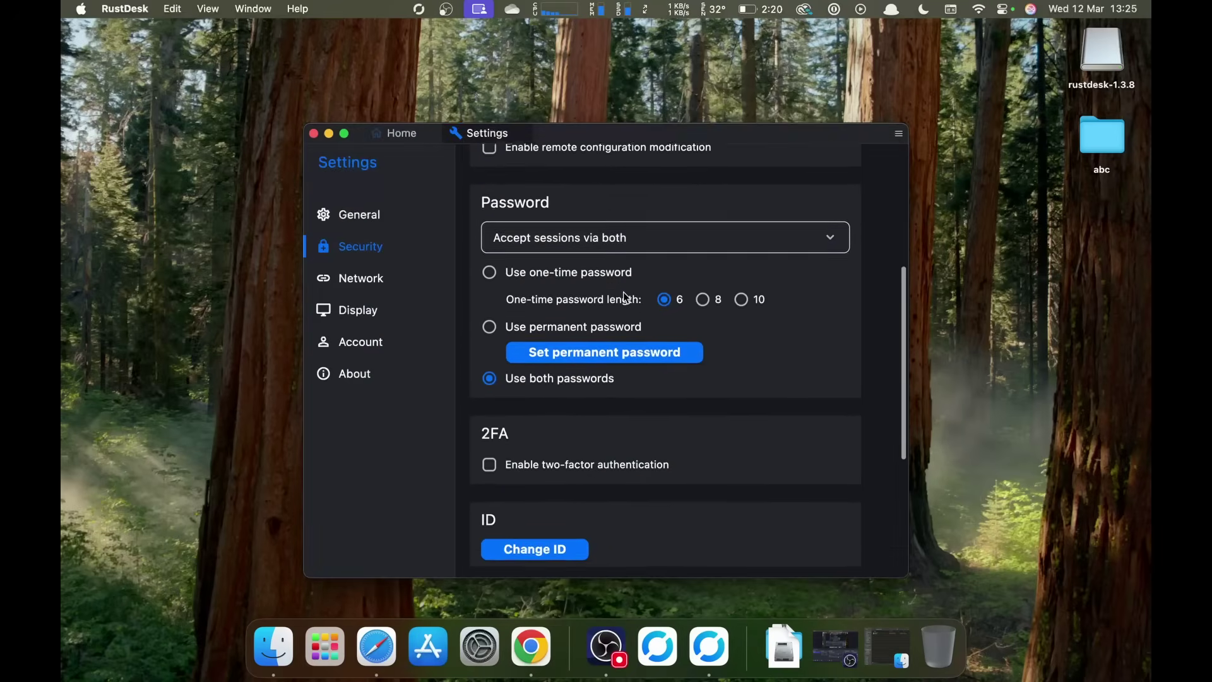
scroll(574, 395, down, 5)
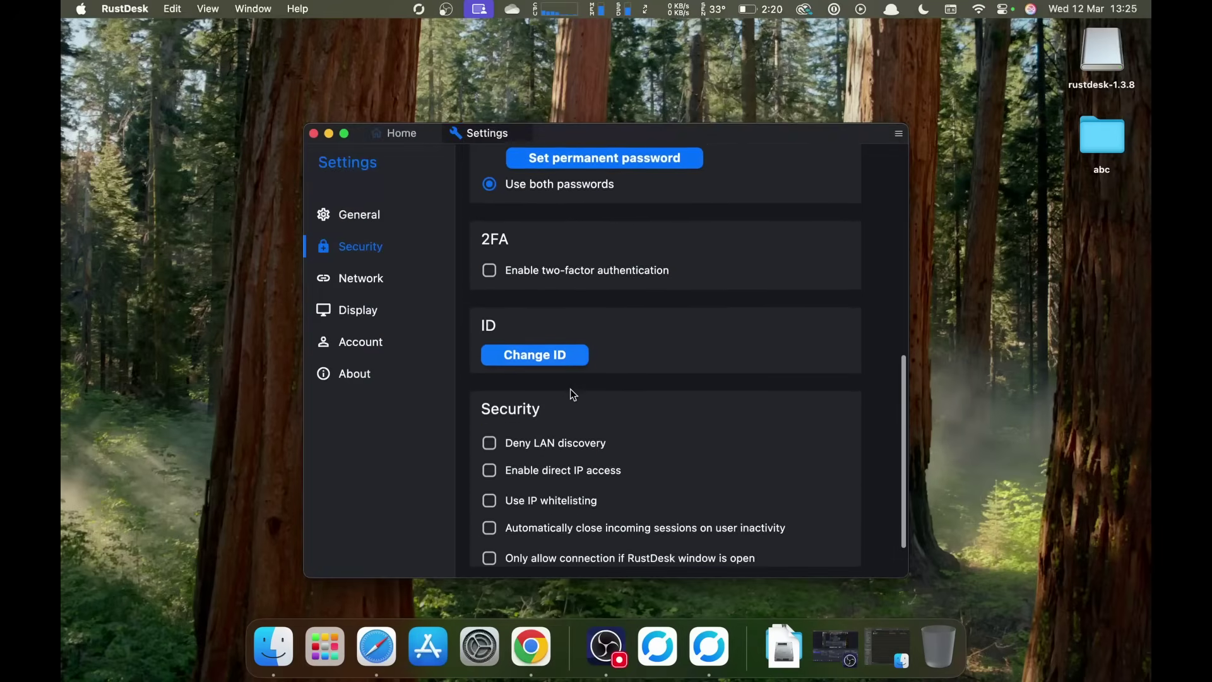
click(564, 430)
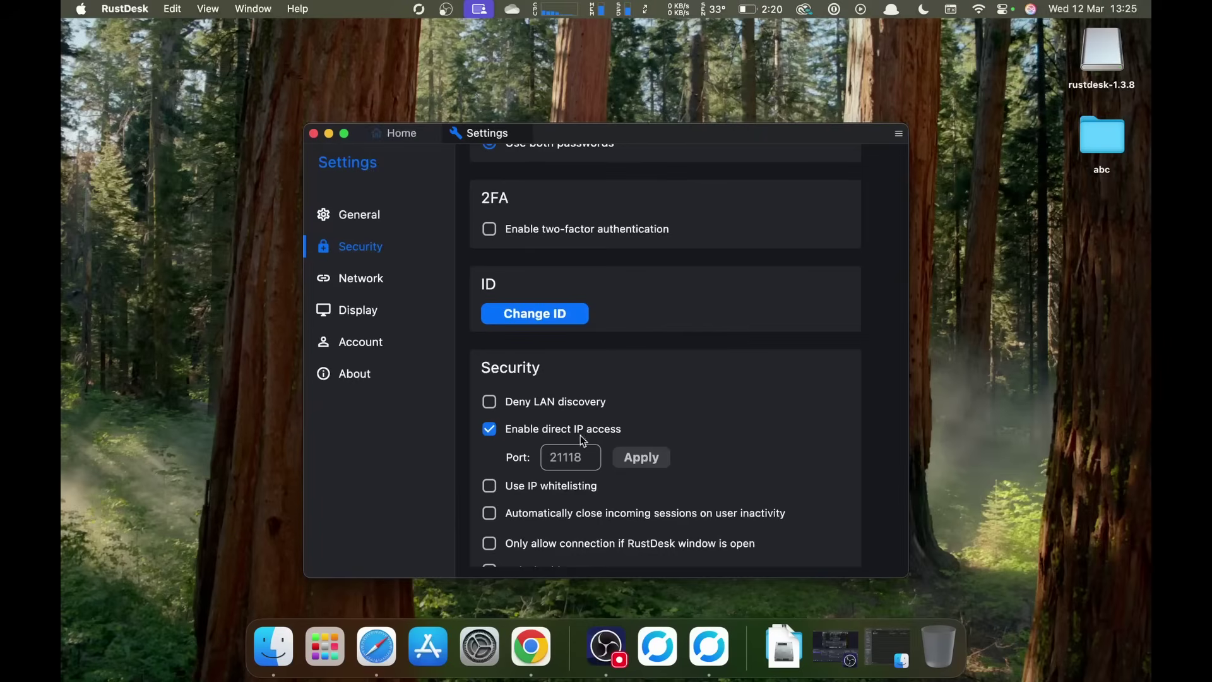
scroll(581, 436, up, 8)
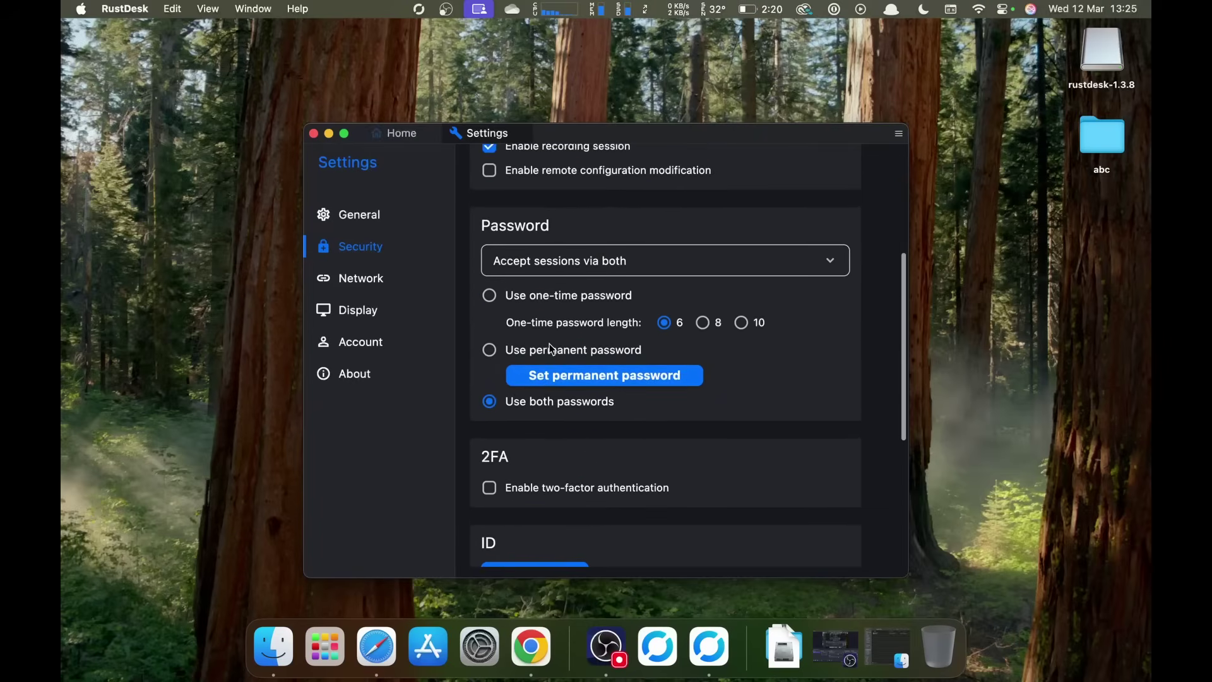
- Set and confirm a new permanent password for this Mac
click(555, 375)
click(570, 298)
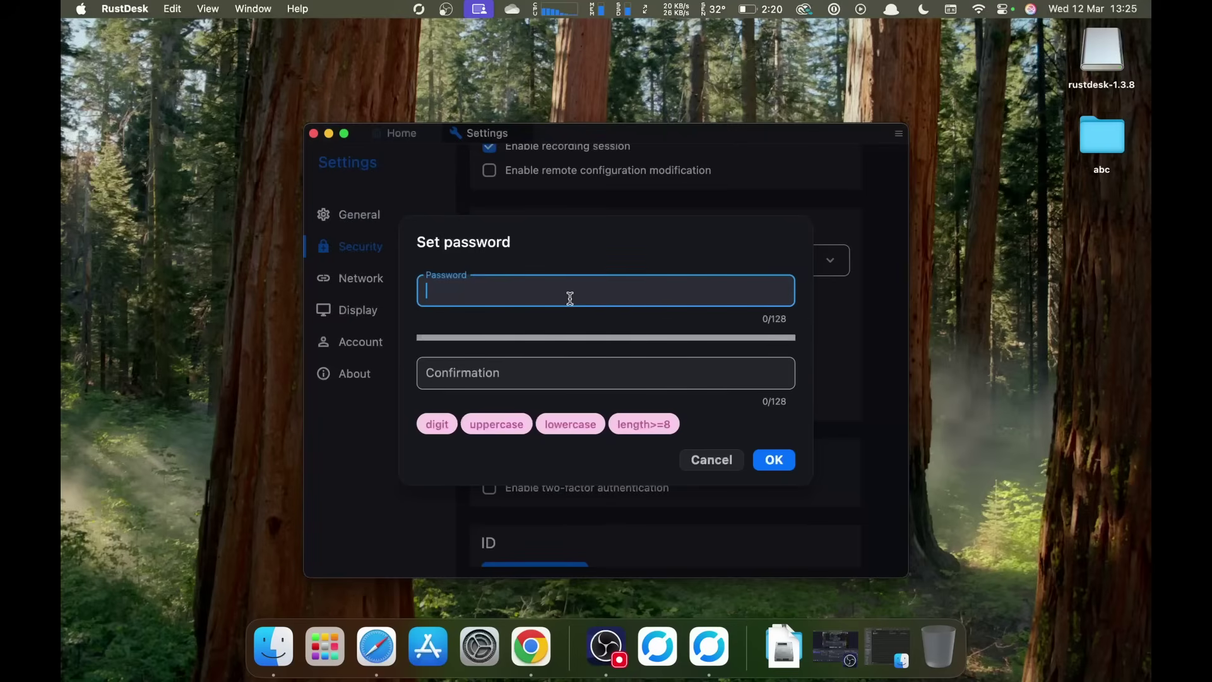
text(********)
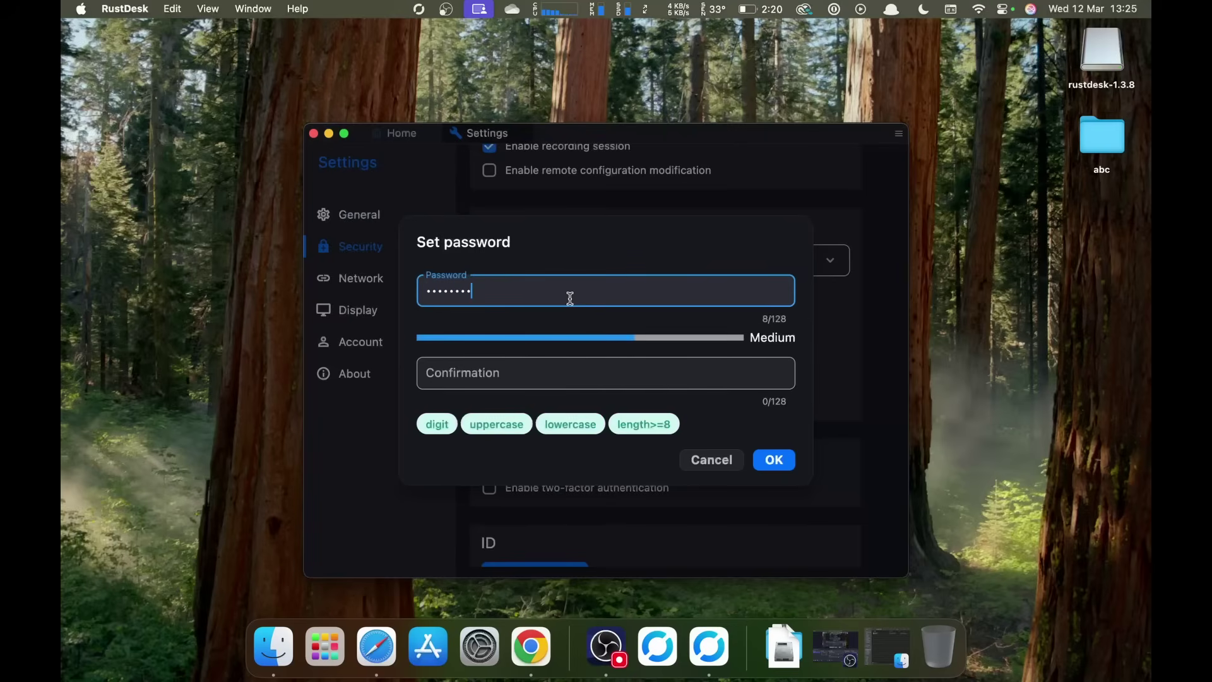
key(Tab)
text(*******)
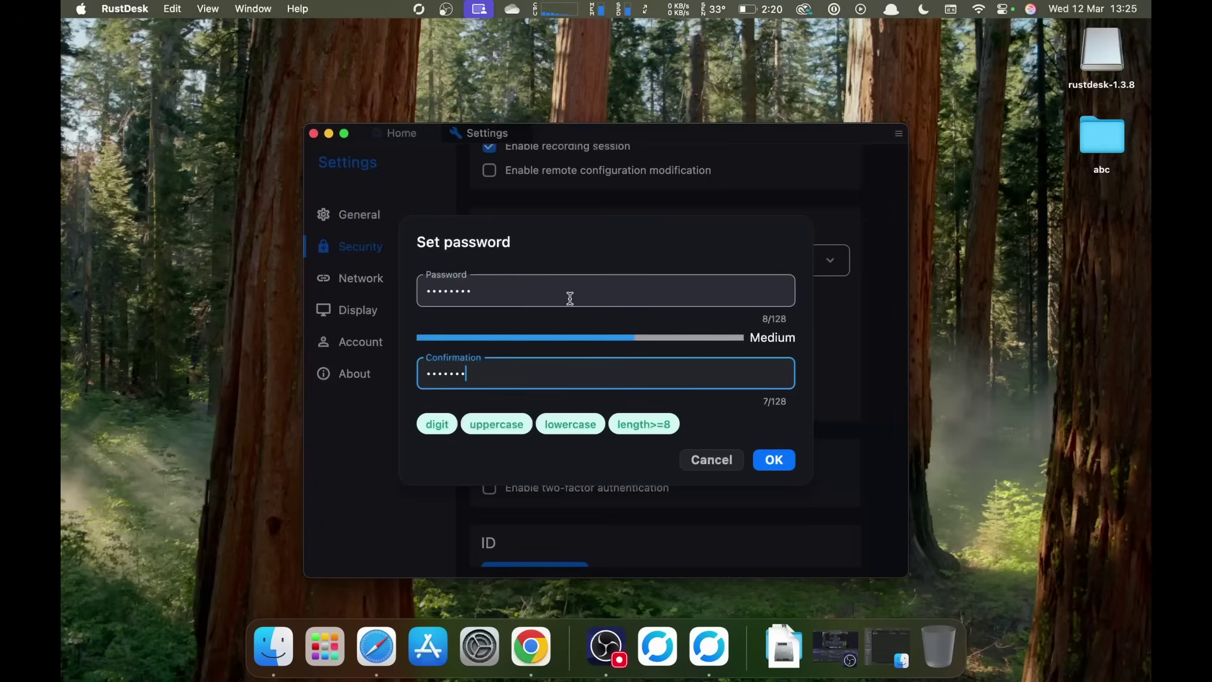
click(782, 460)
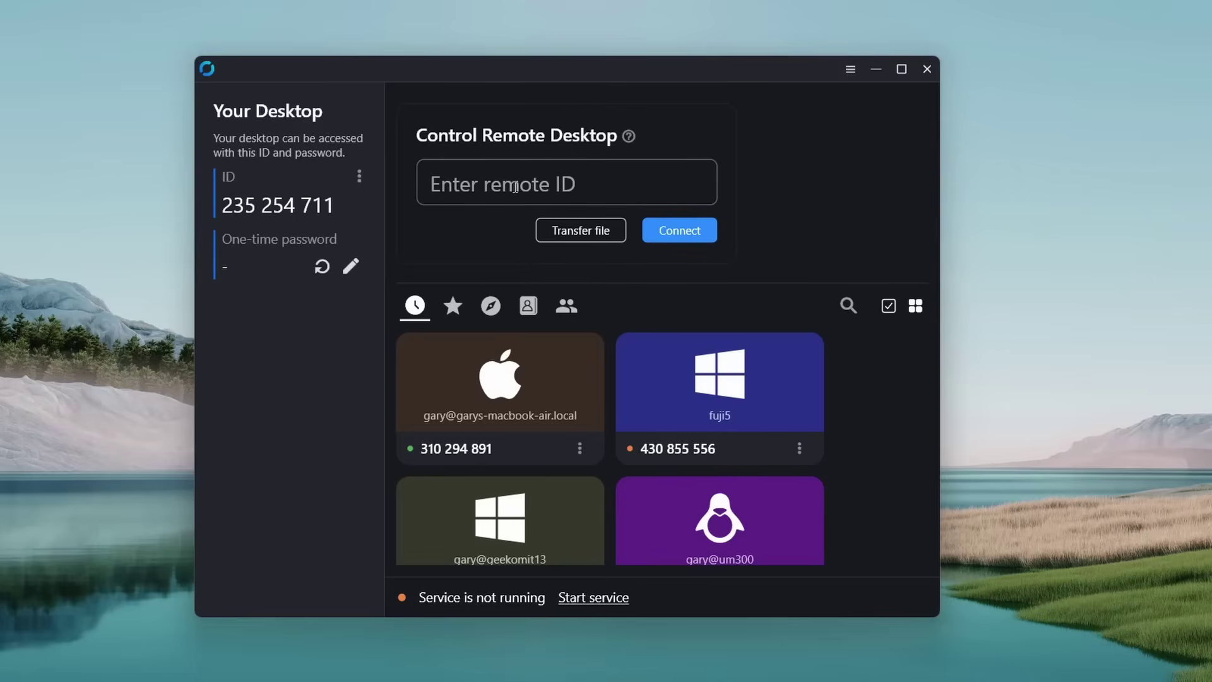
- Connect to the MacBook by its device name and access password
click(515, 188)
text(g)
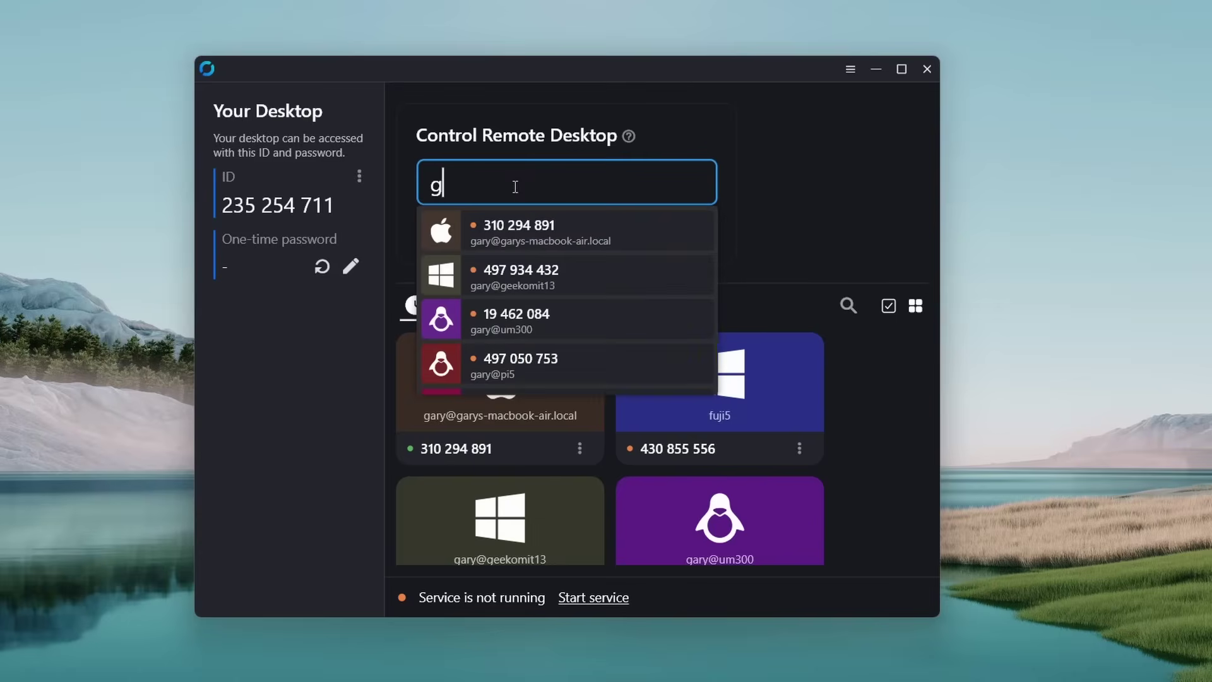
text(arys-)
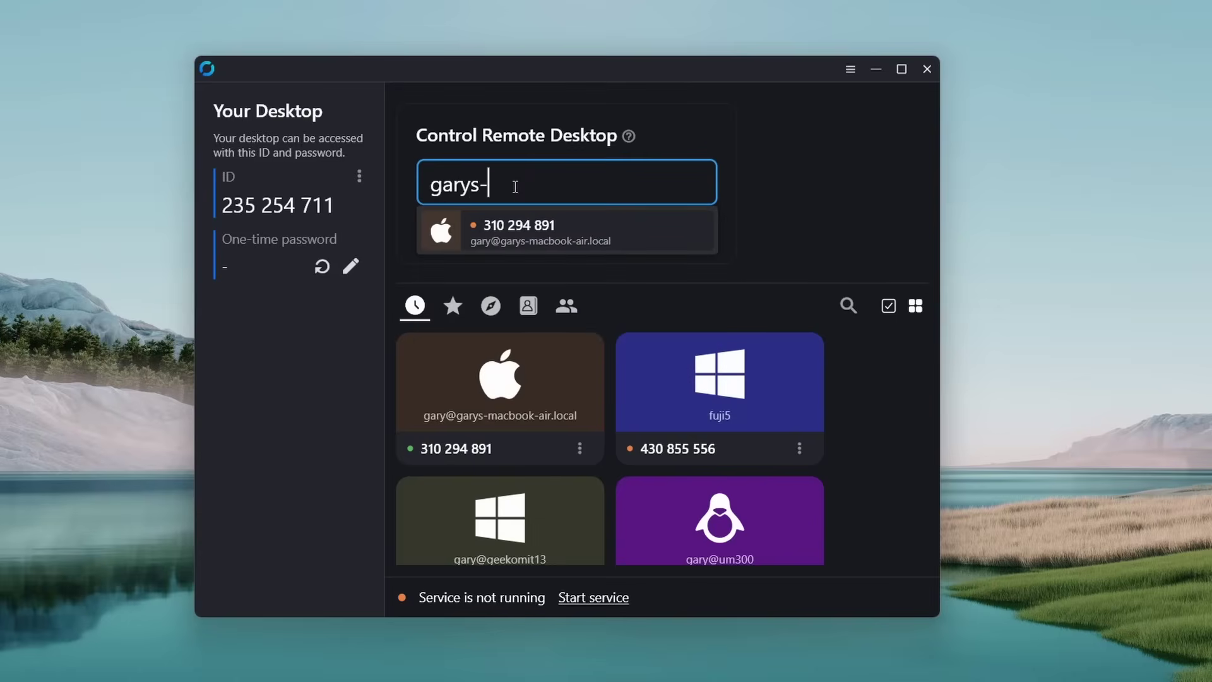
click(550, 234)
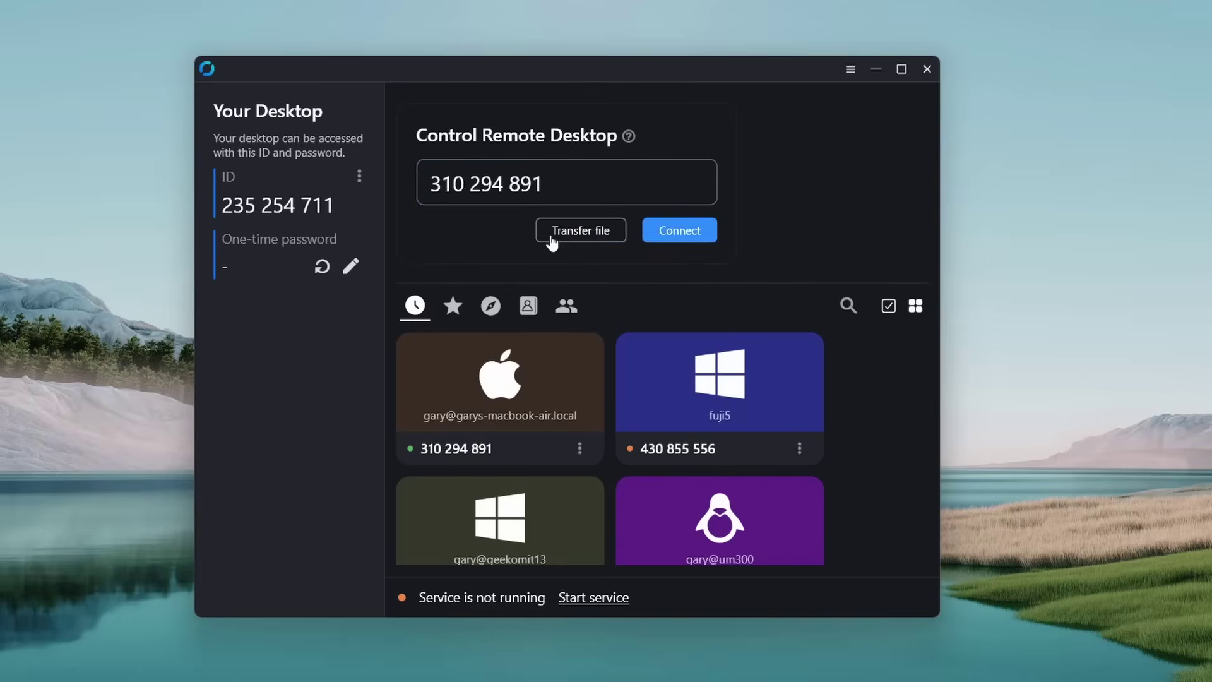
click(694, 236)
text(********)
key(Return)
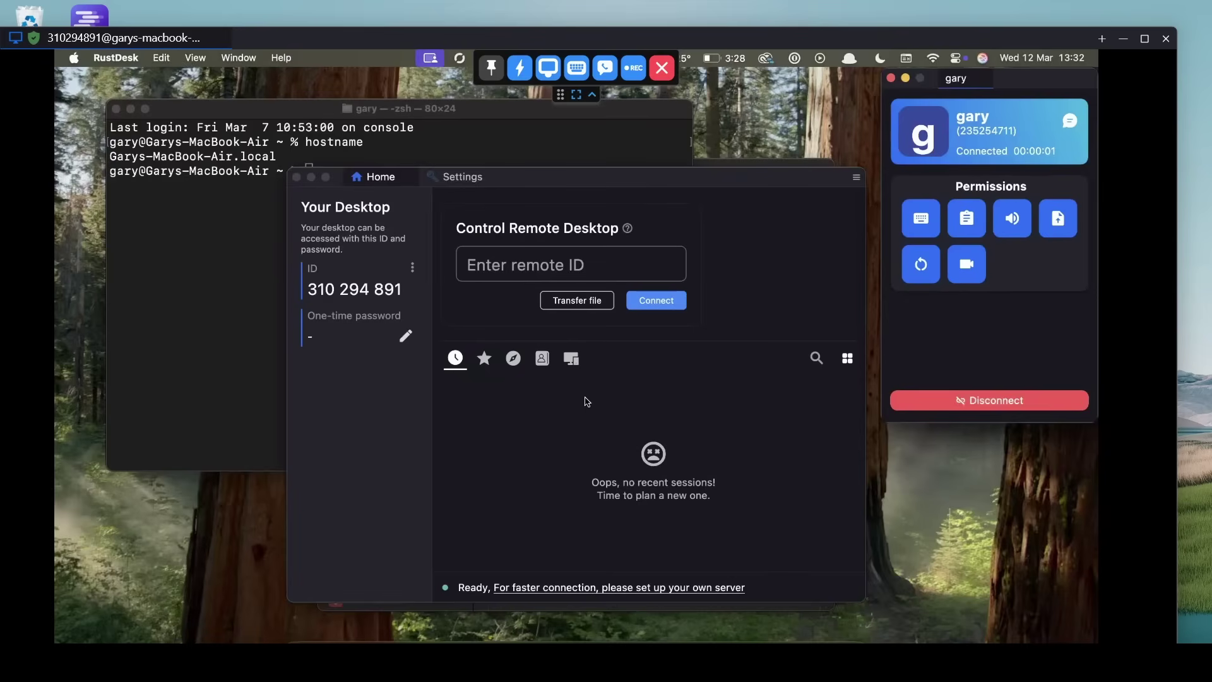
- Show the remote Mac desktop full screen
click(1145, 39)
click(606, 67)
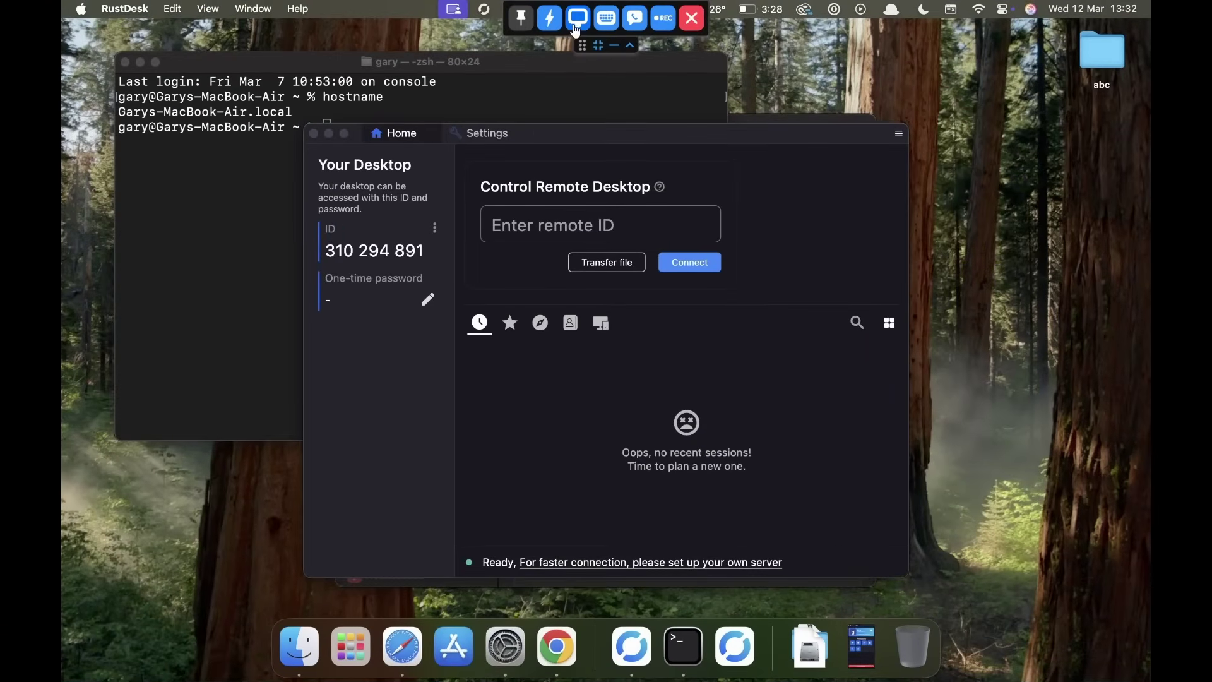
click(578, 21)
mouse_move(758, 126)
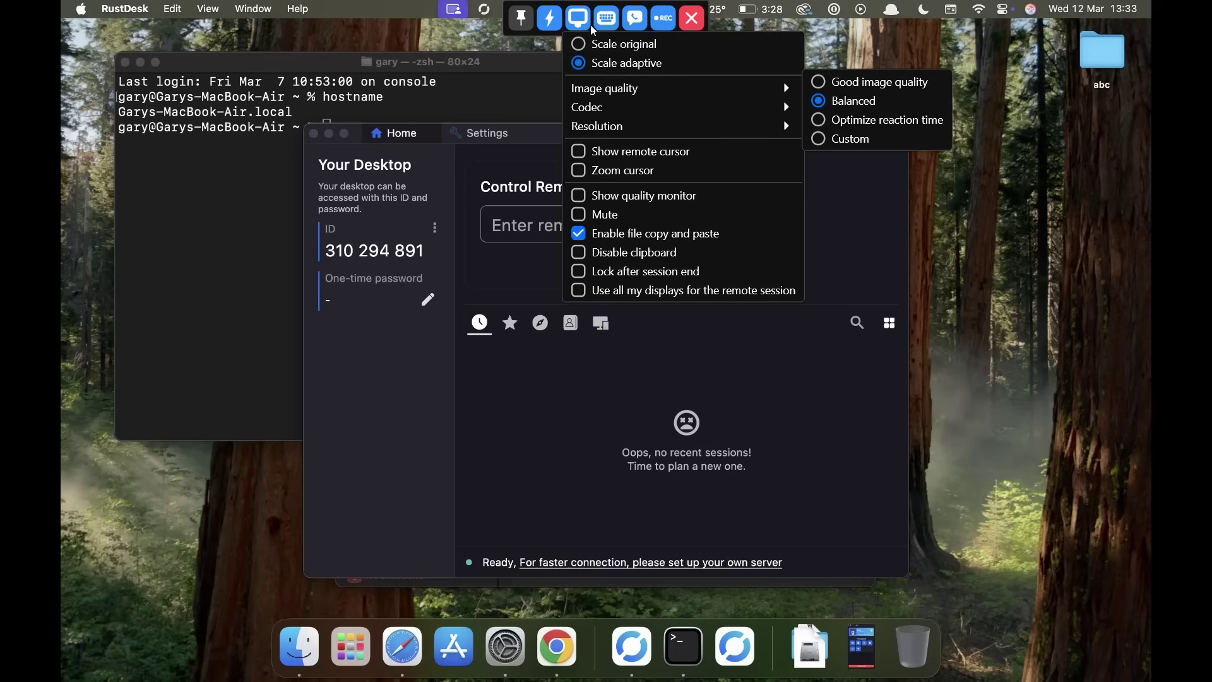
click(402, 14)
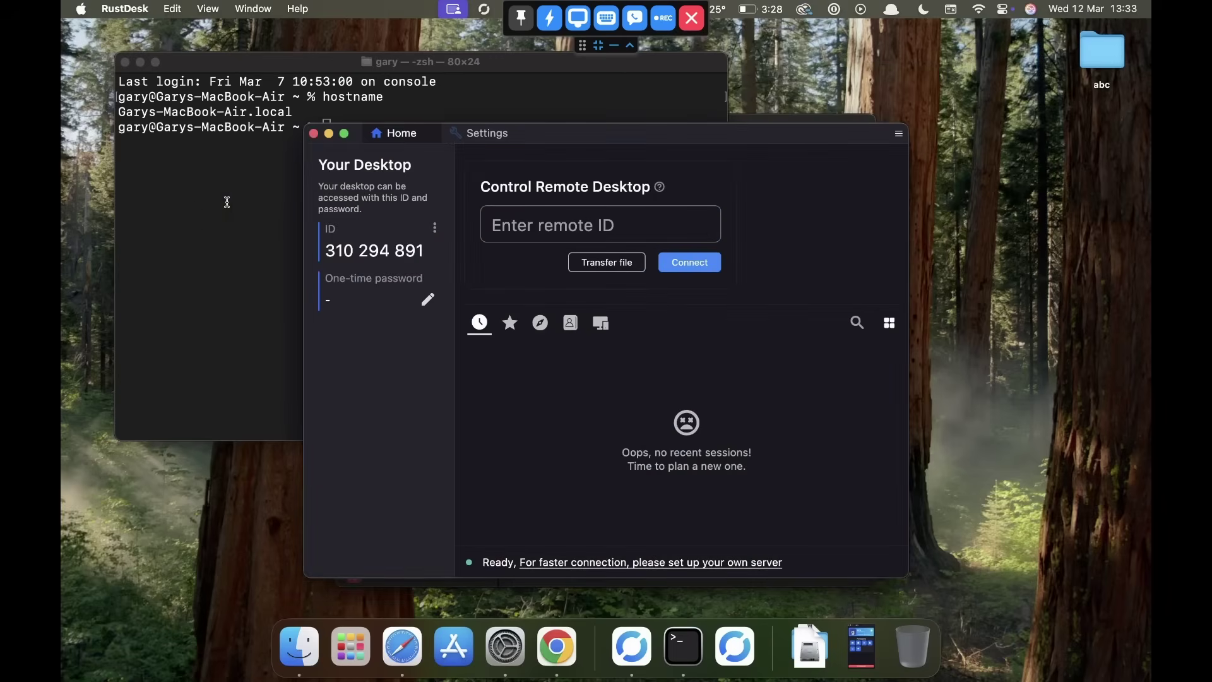
- Run htop in the Mac's Terminal
click(227, 202)
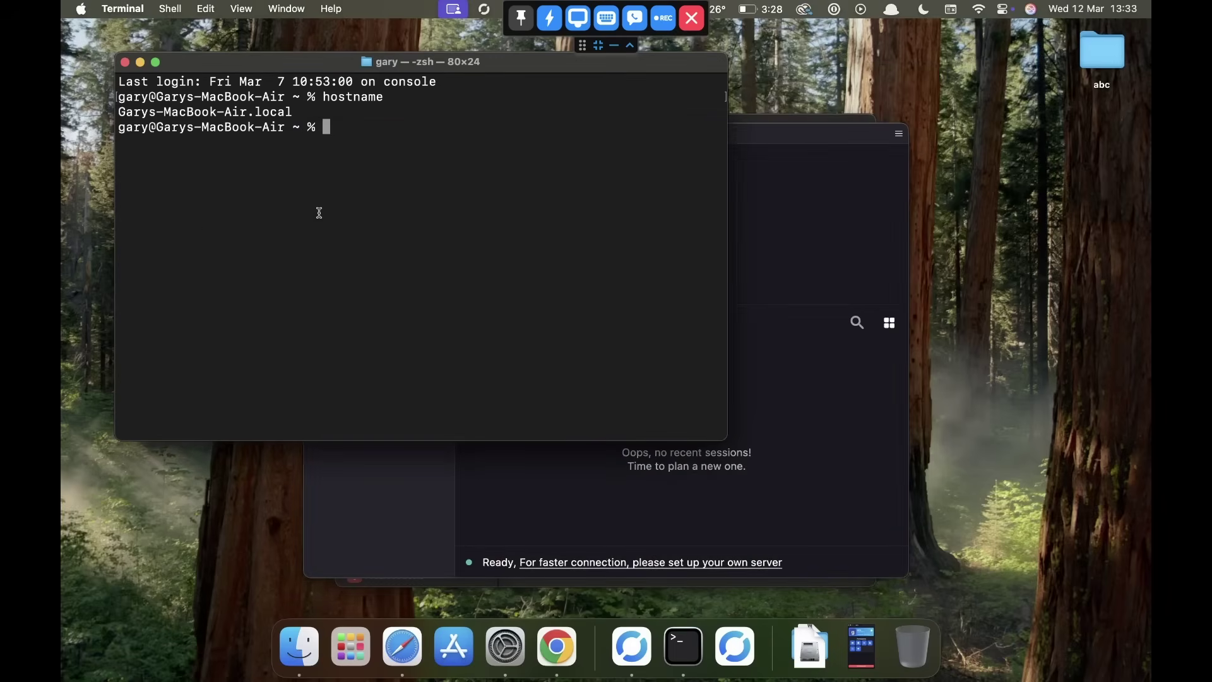
text(htop)
key(Return)
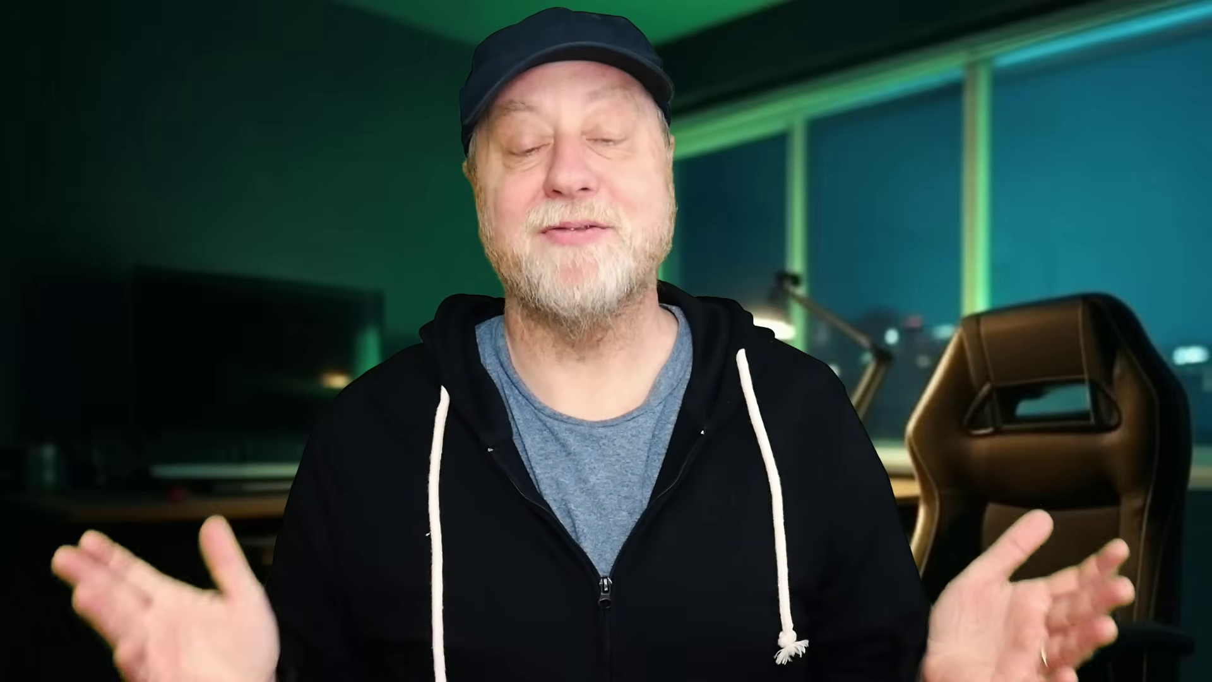